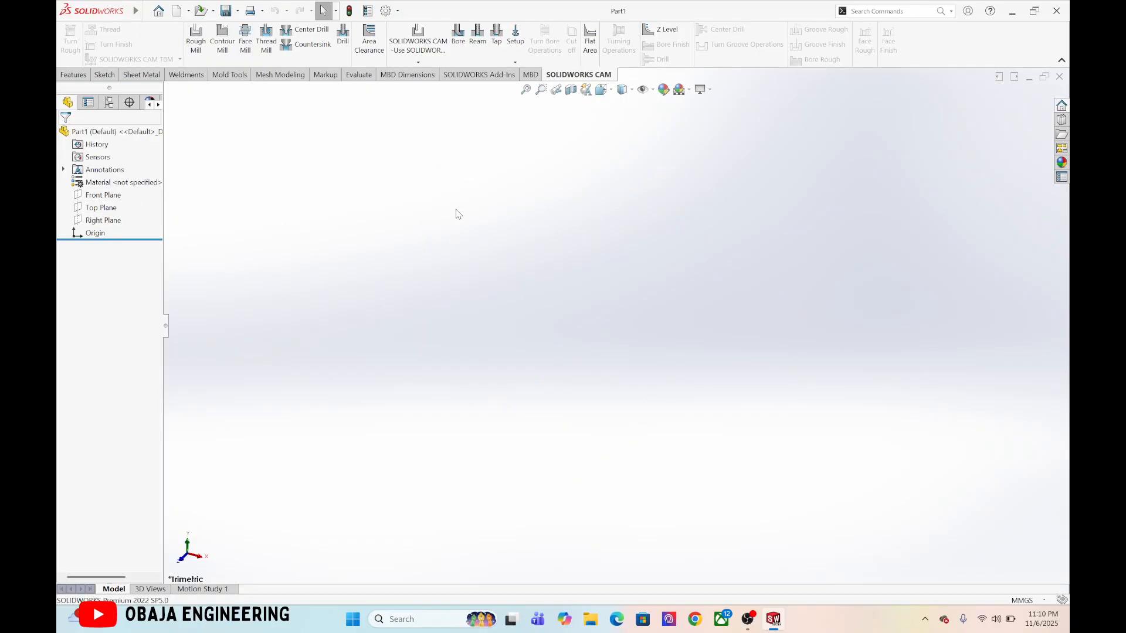
Sketch a centre rectangle about 262 mm wide on the Front Plane, centred on the origin
click(103, 195)
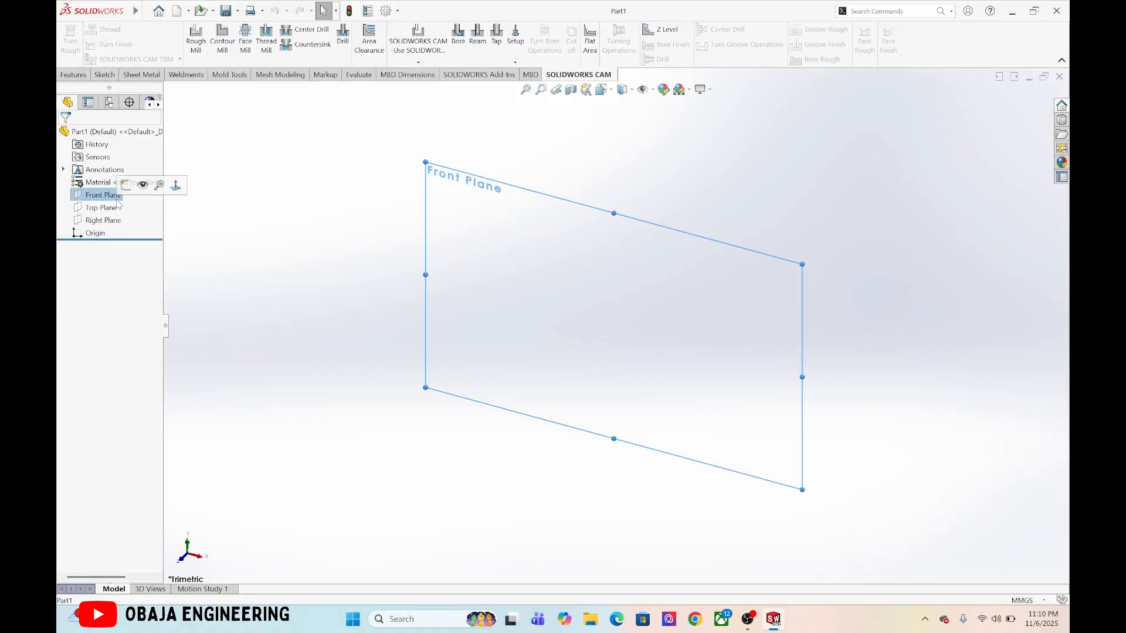
right_click(117, 200)
click(124, 186)
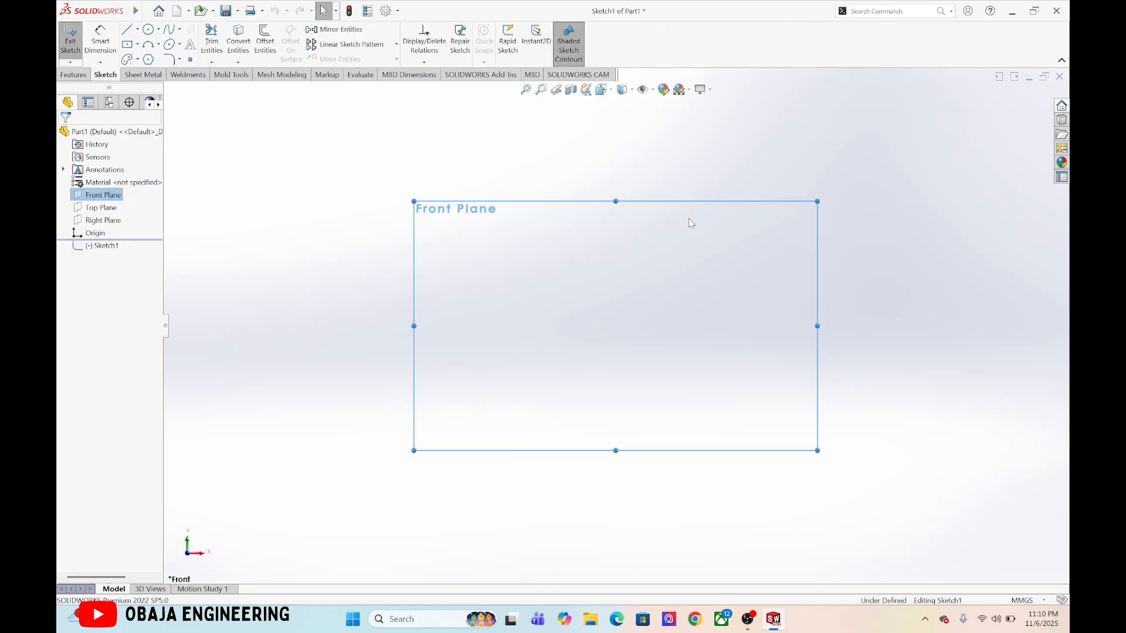
click(127, 46)
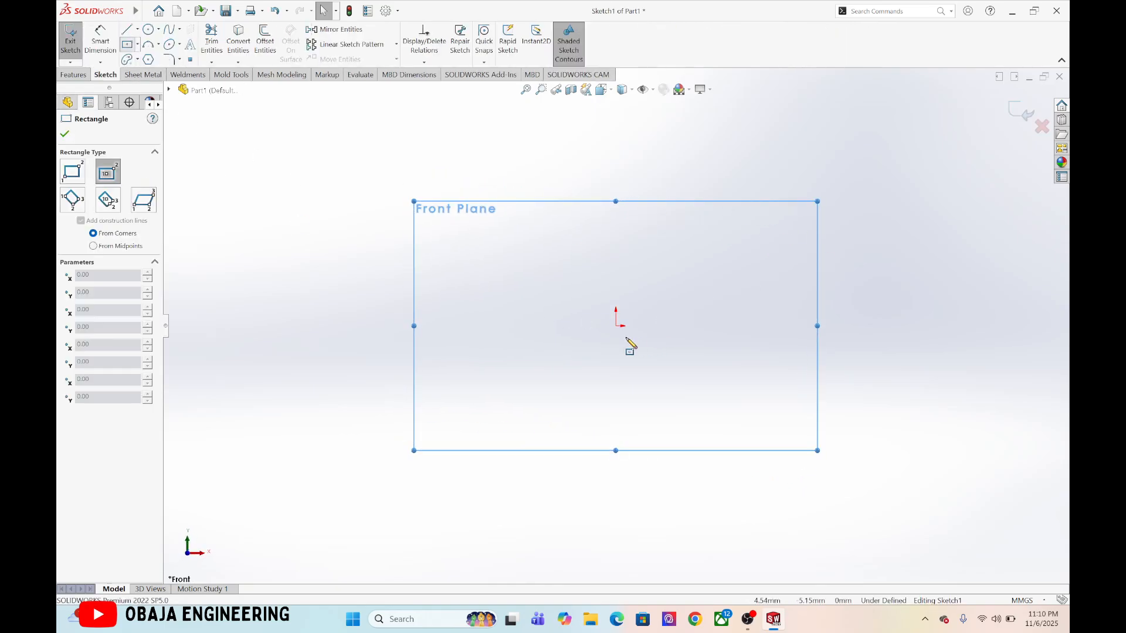
click(616, 326)
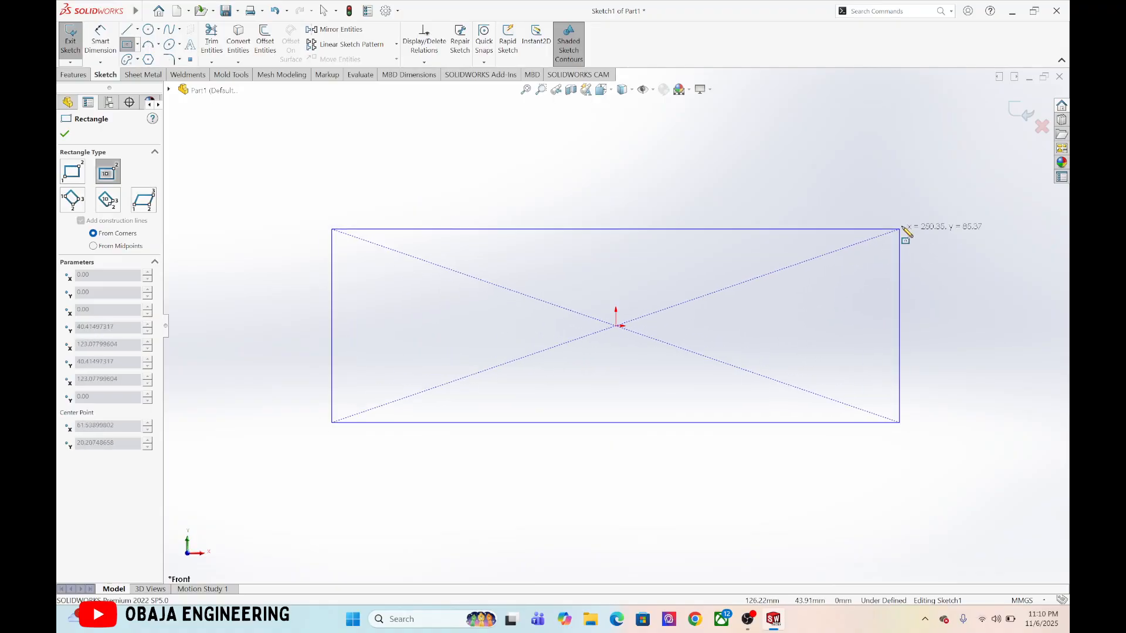
click(913, 164)
Dimension the rectangle 150 mm wide and 100 mm high, and exit the sketch
right_drag(933, 247, 948, 157)
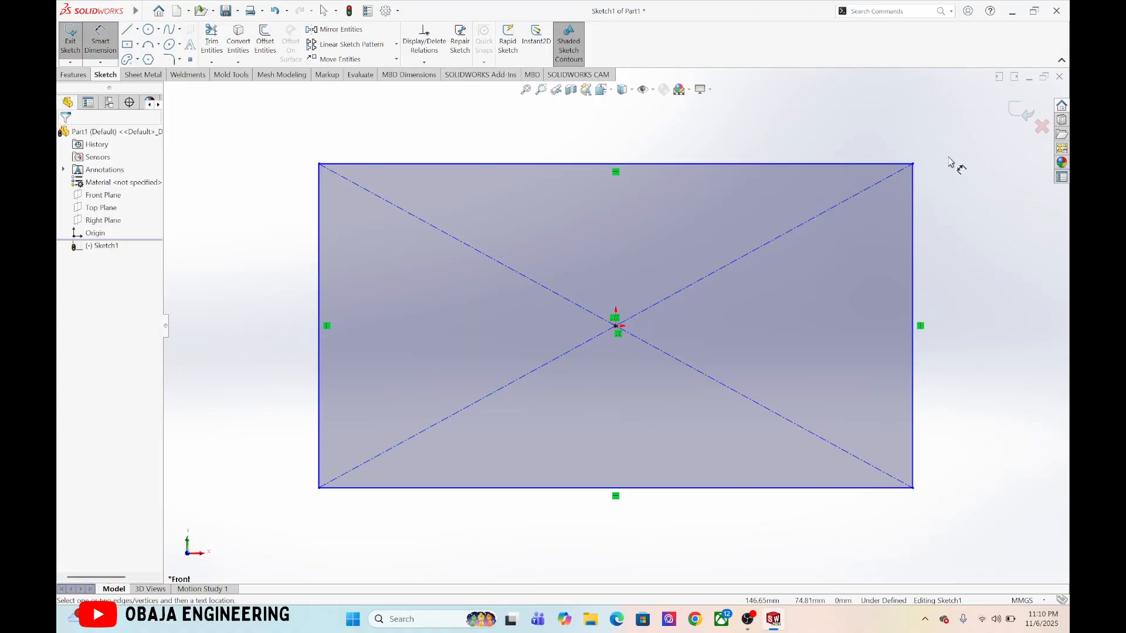
click(799, 165)
click(776, 138)
text(150)
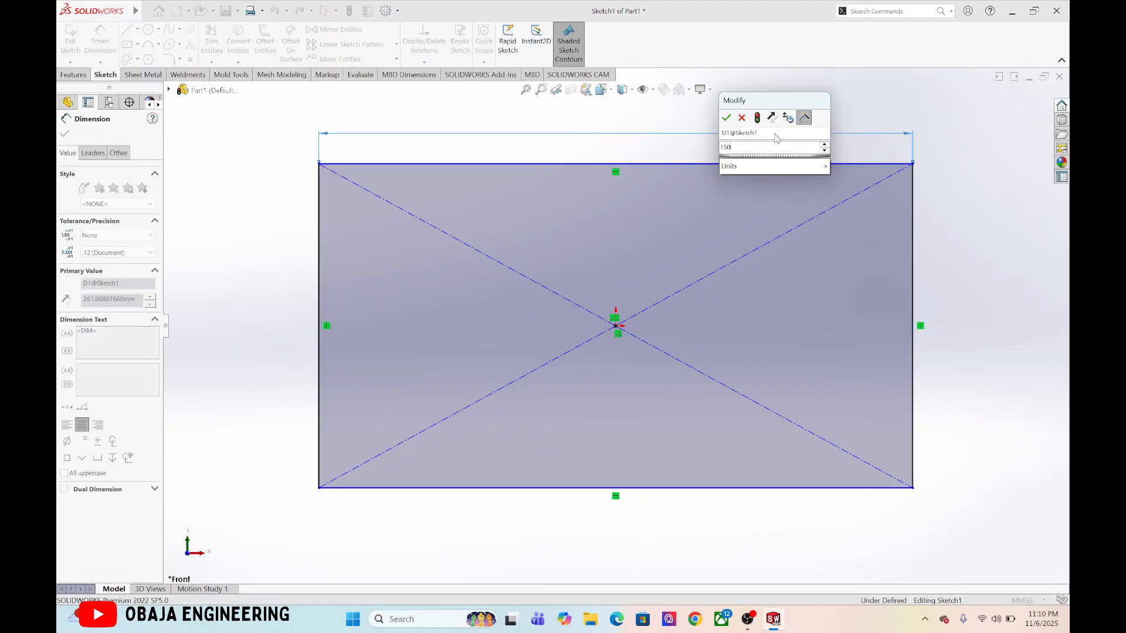
key(Return)
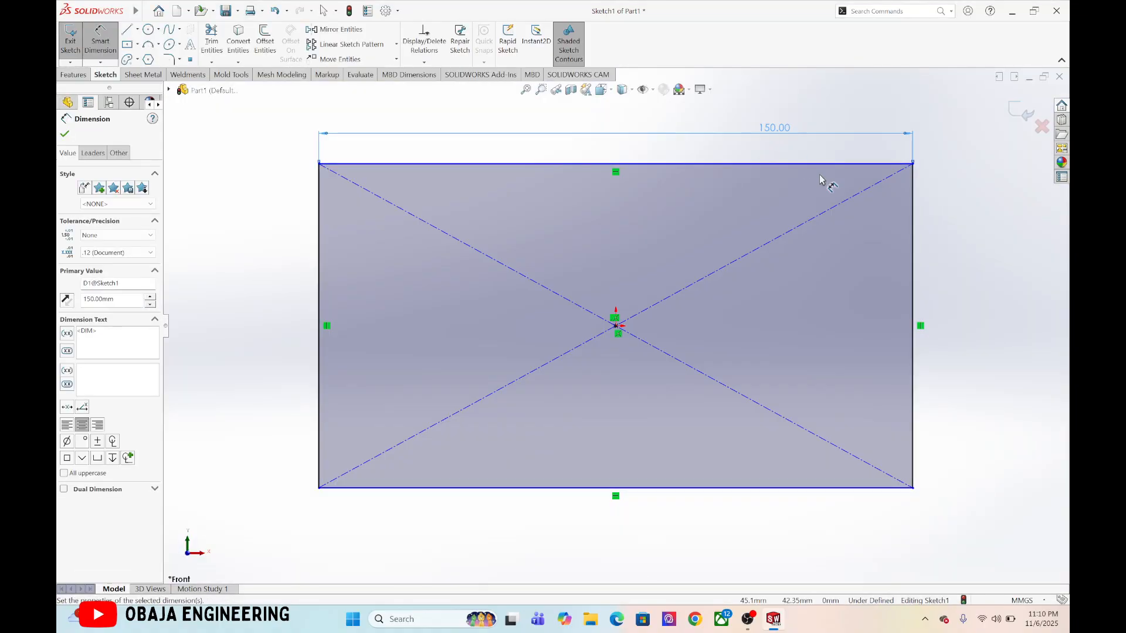
click(916, 257)
click(974, 261)
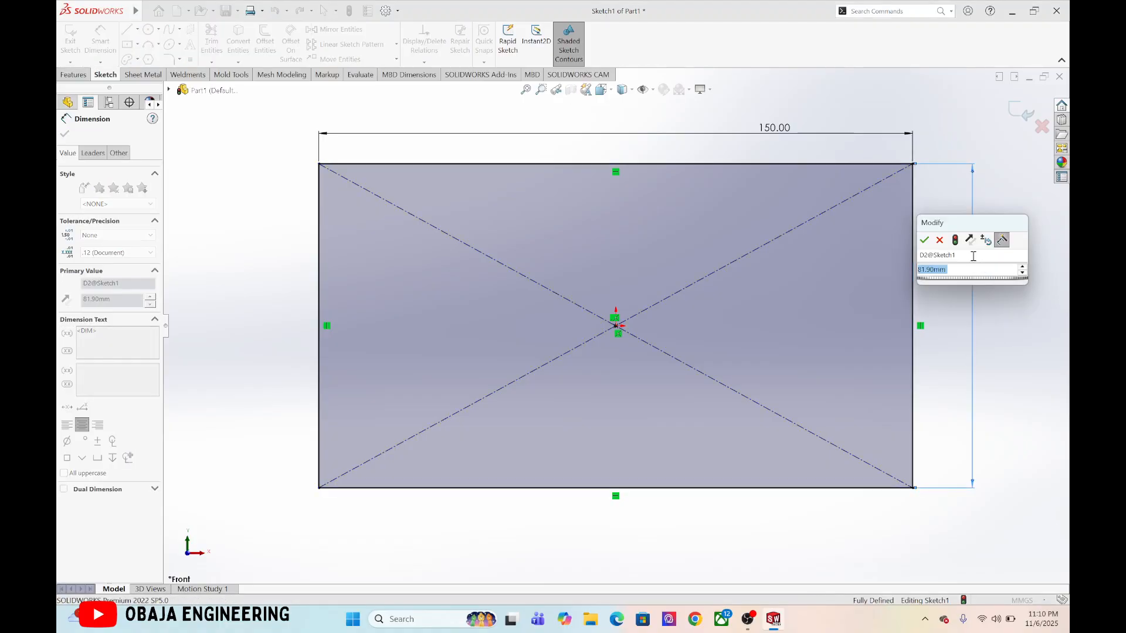
text(100)
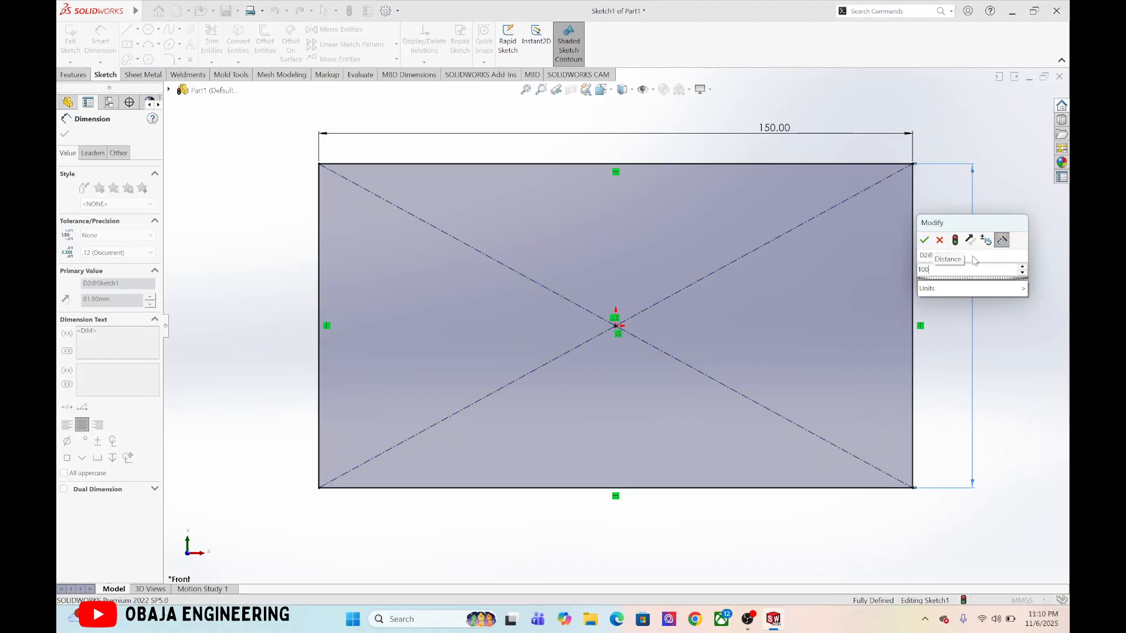
key(Return)
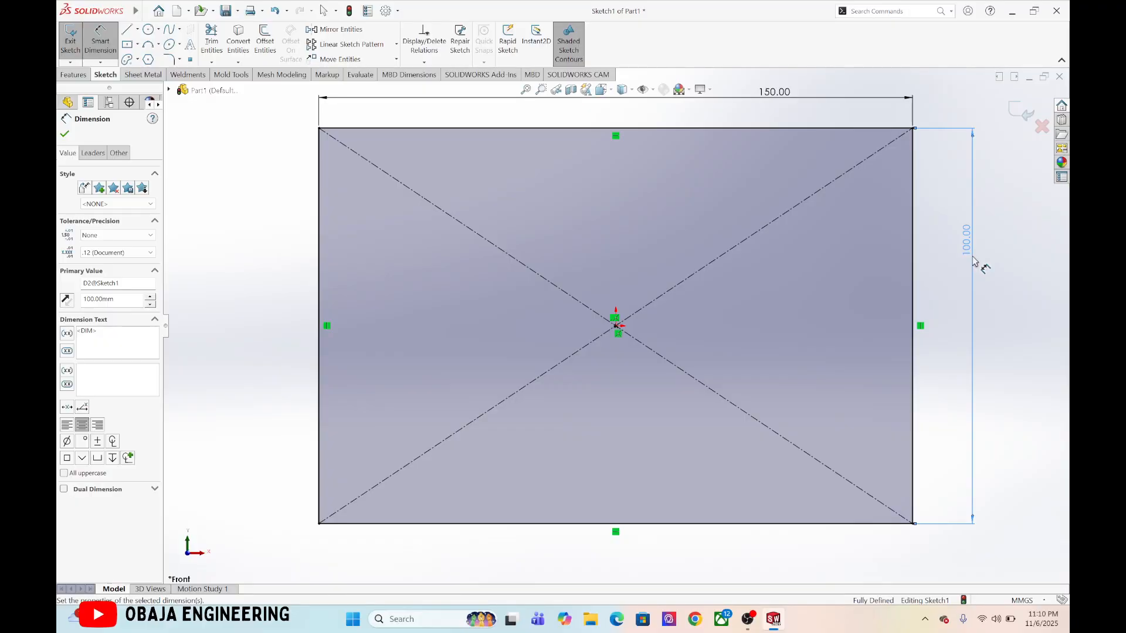
click(64, 134)
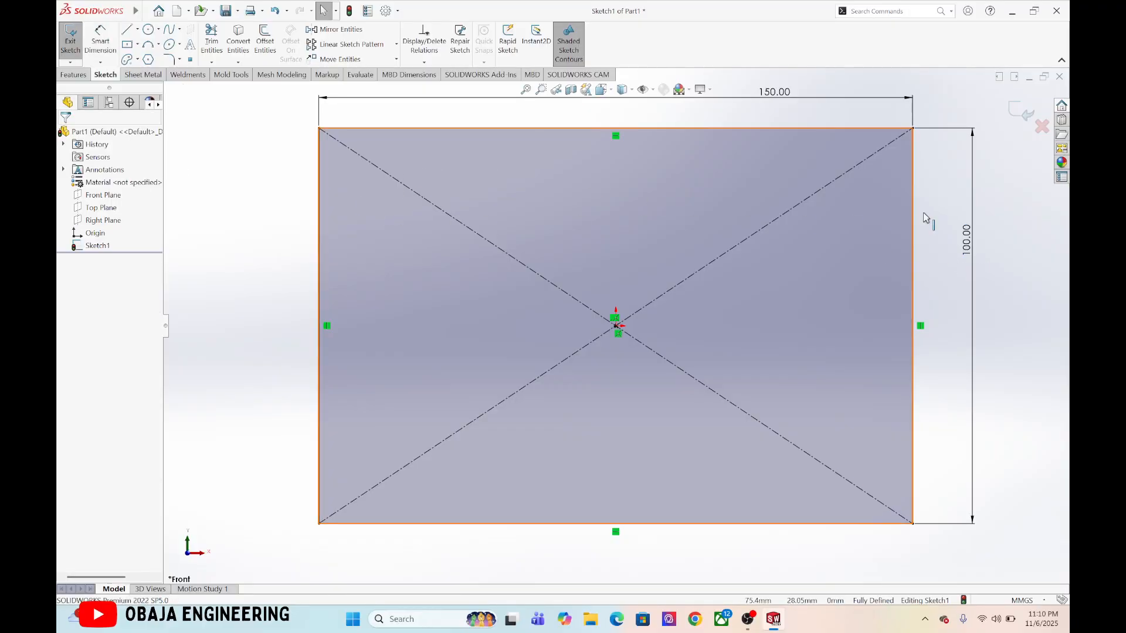
click(1023, 112)
right_drag(959, 221, 1015, 153)
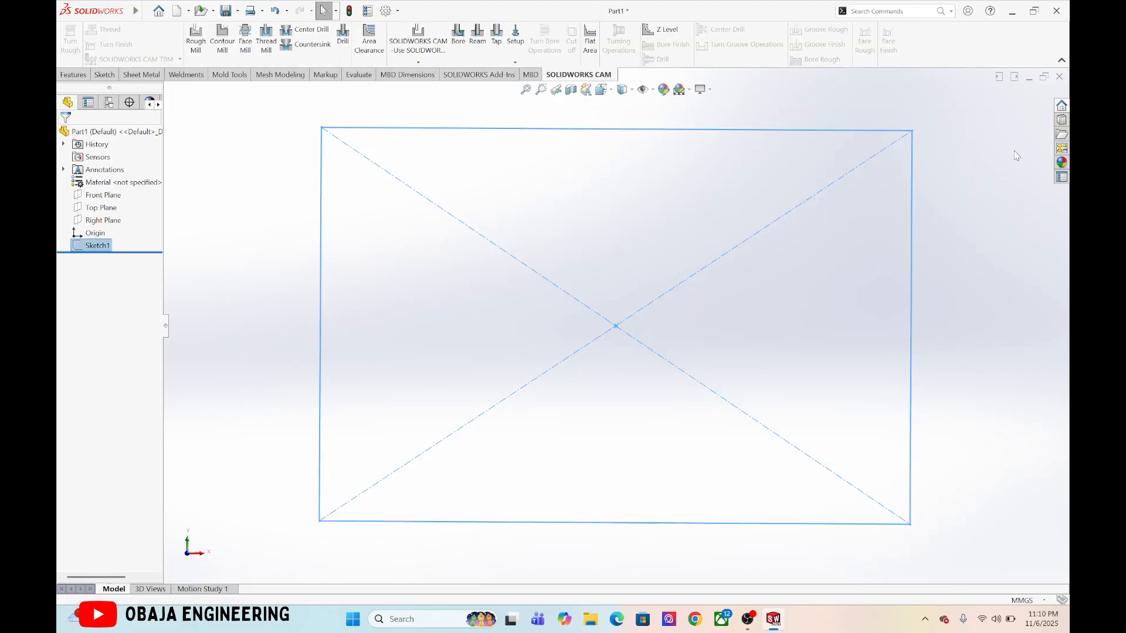
Extrude the rectangle sketch as a blind boss 80 mm deep
click(72, 74)
click(71, 51)
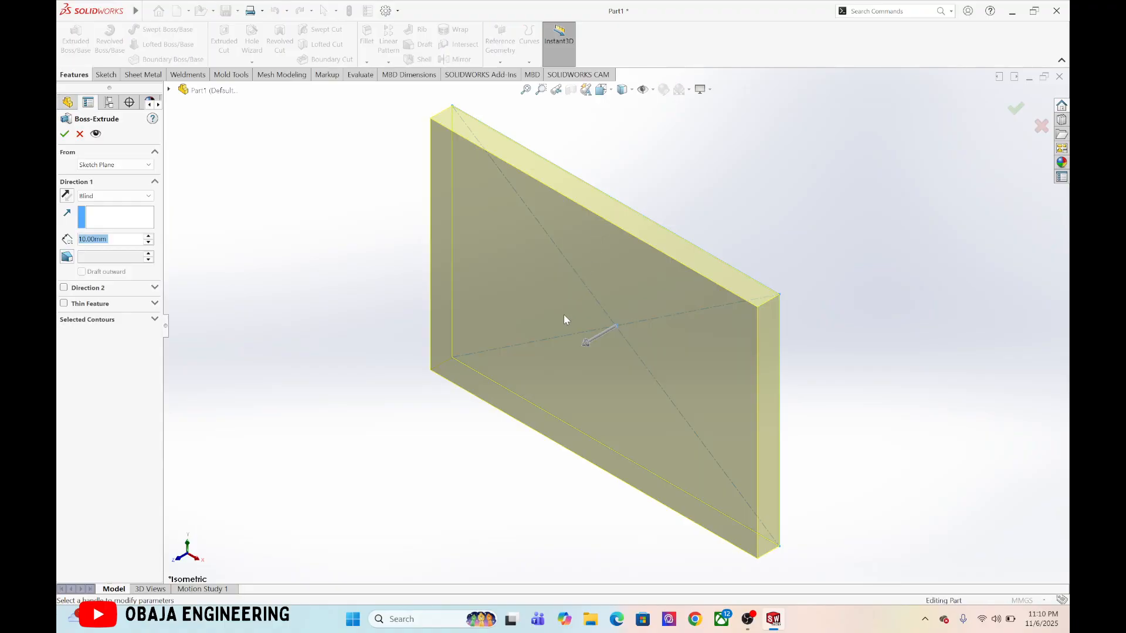
text(50)
key(Return)
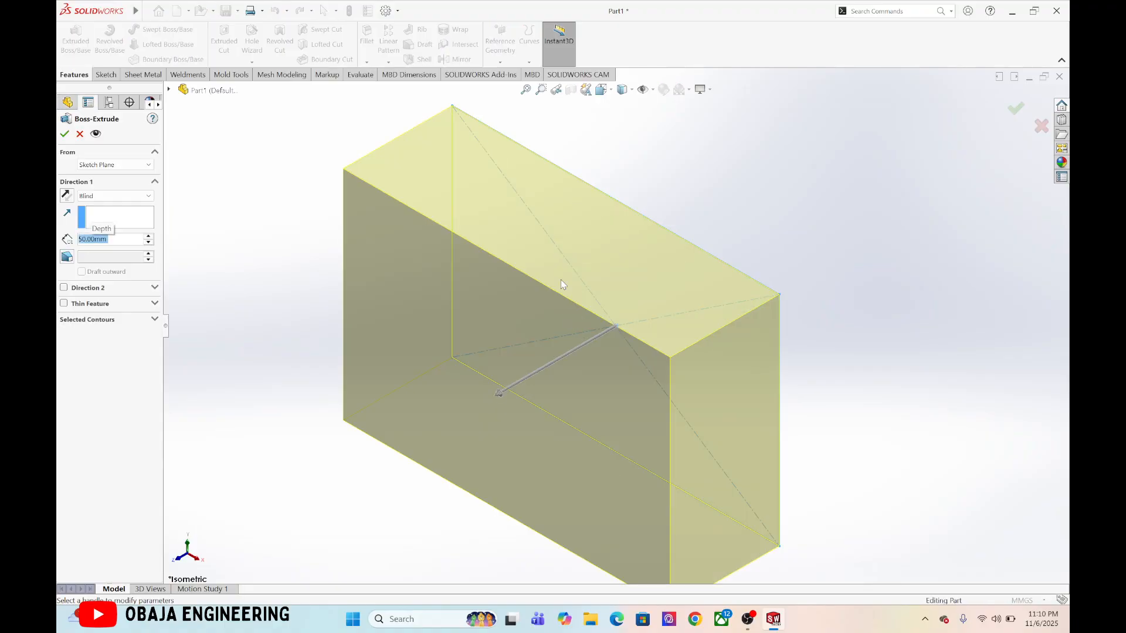
text(60)
key(Return)
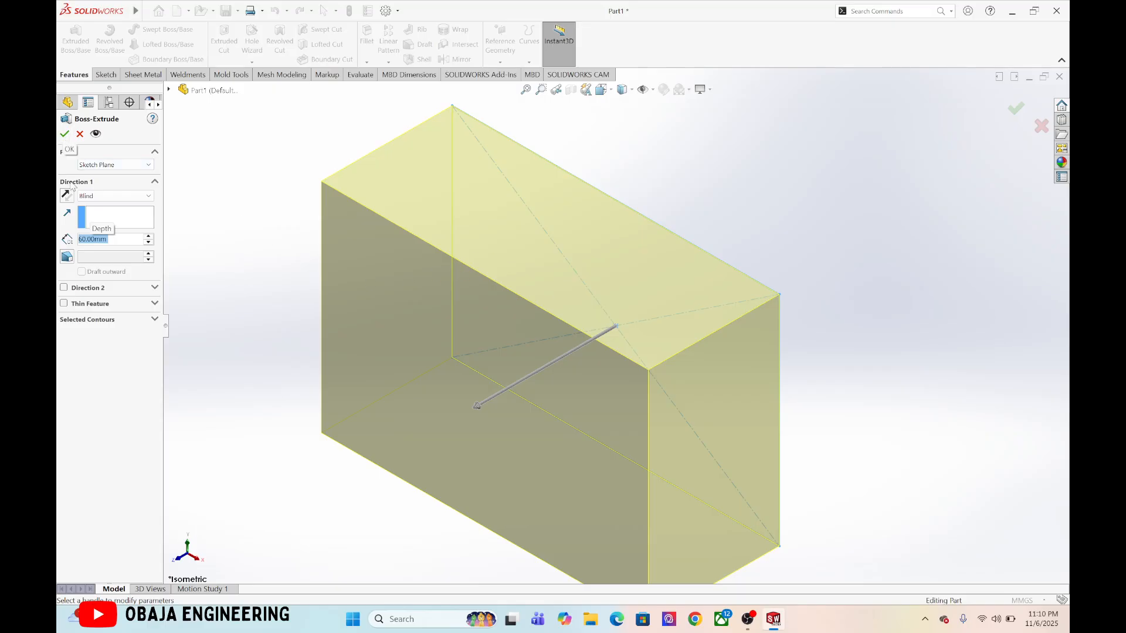
text(80)
key(Return)
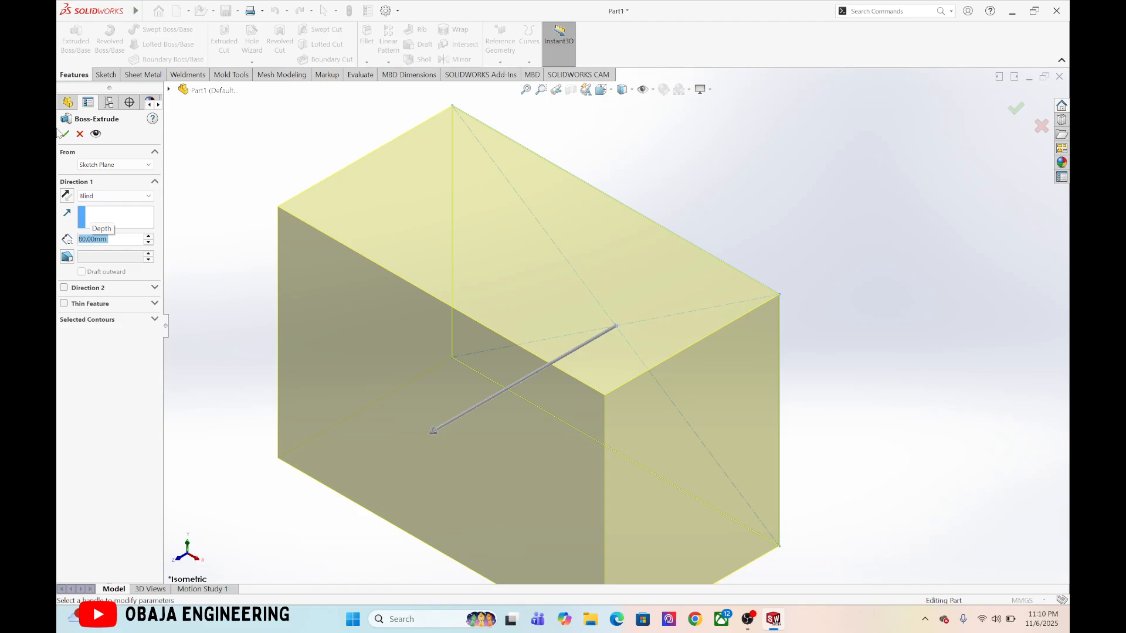
click(63, 136)
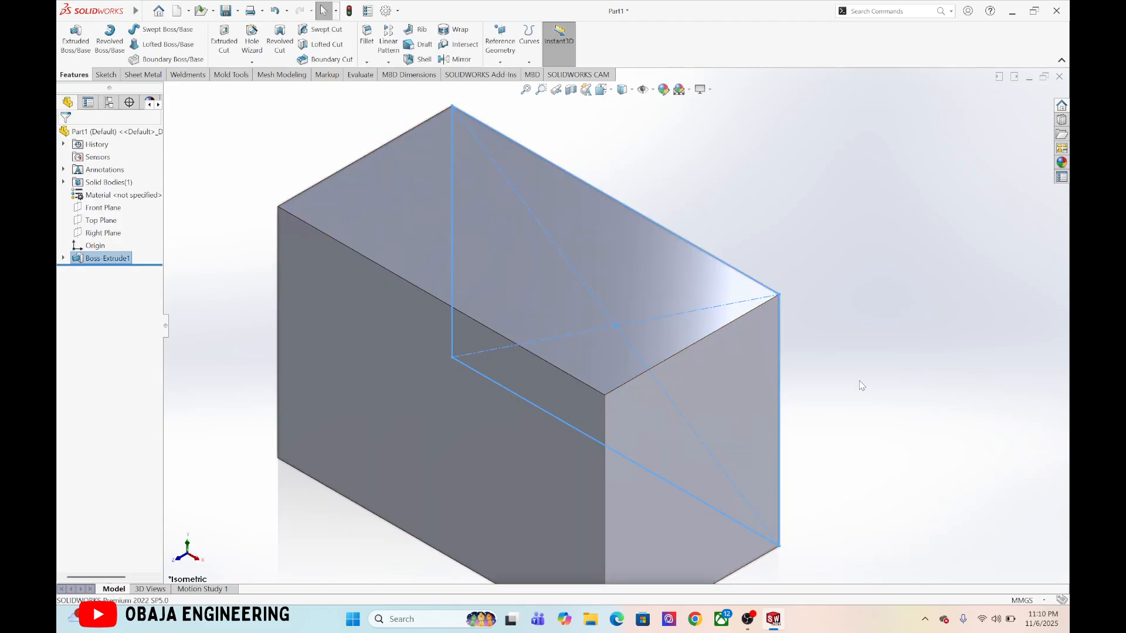
Start a sketch on the block's front face and draw a horizontal centreline through the origin between the midpoints of its two side edges
middle_drag(891, 339, 895, 334)
click(572, 376)
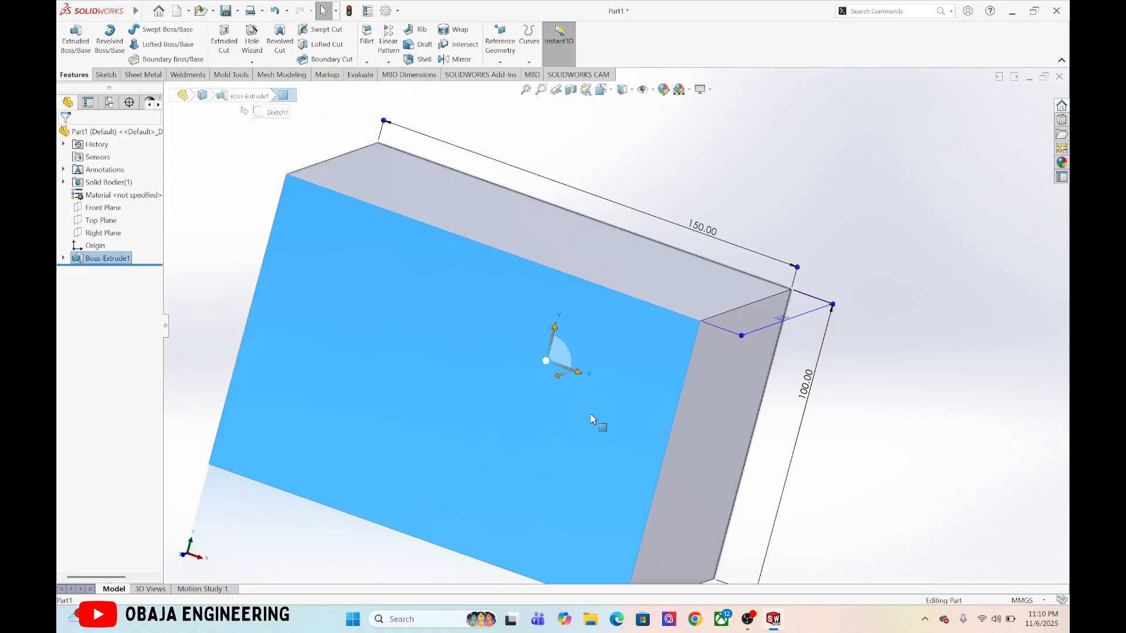
right_click(556, 395)
click(586, 355)
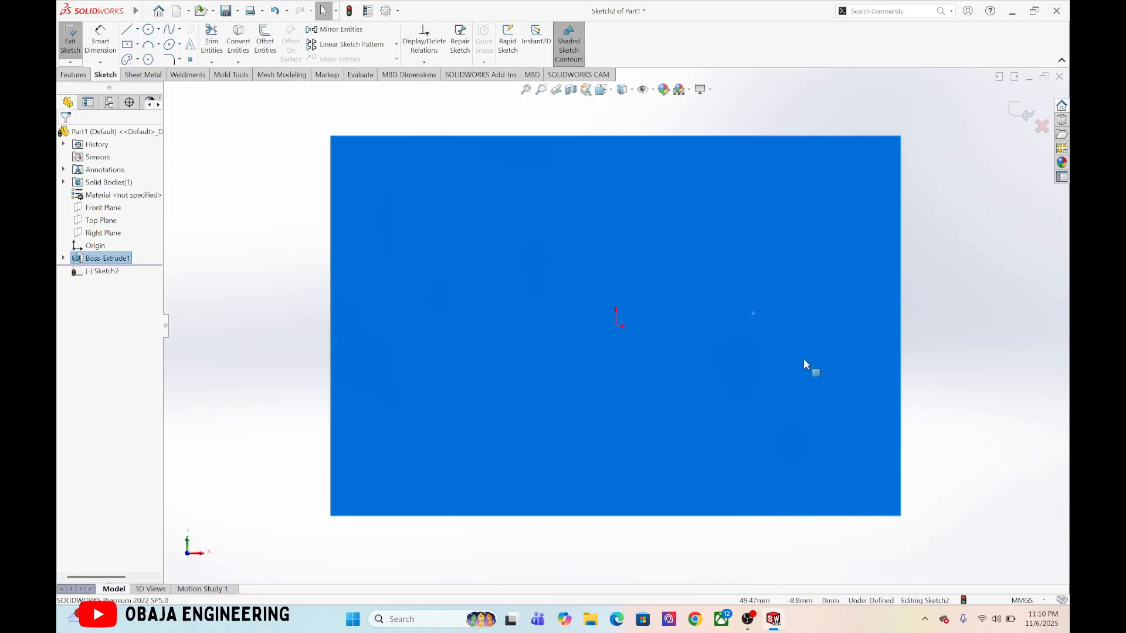
click(147, 30)
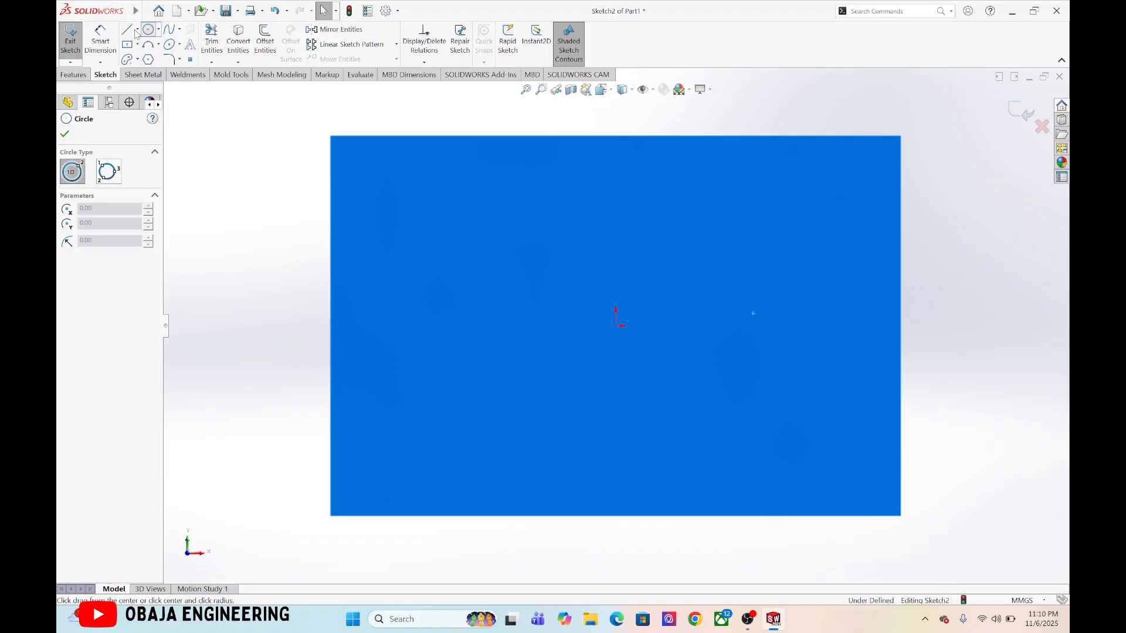
click(138, 30)
click(153, 55)
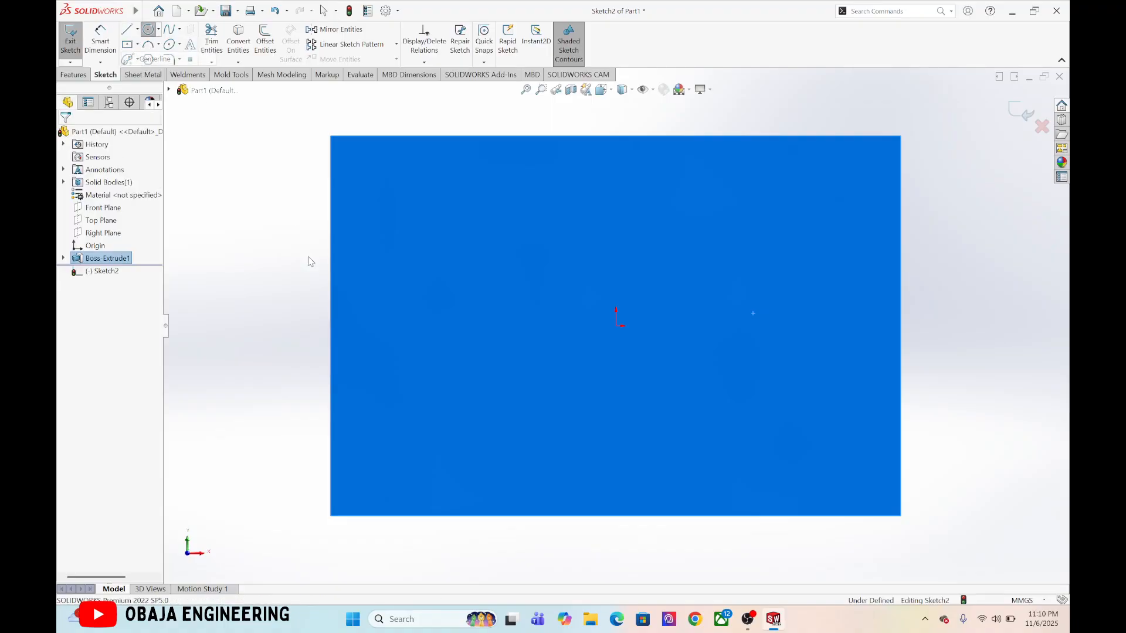
click(330, 326)
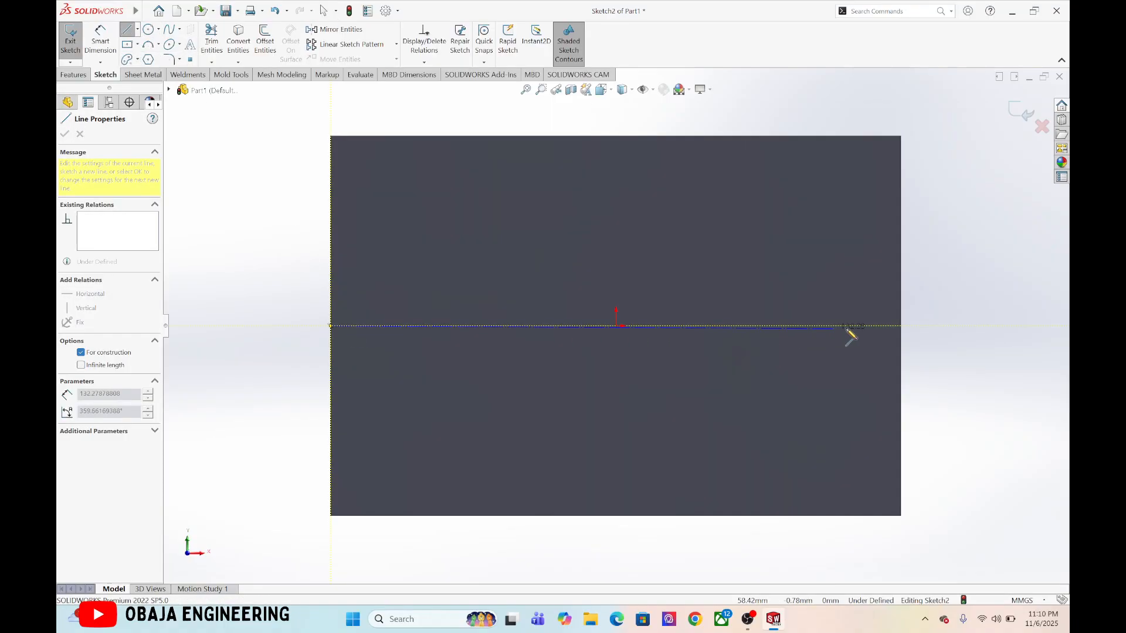
click(901, 326)
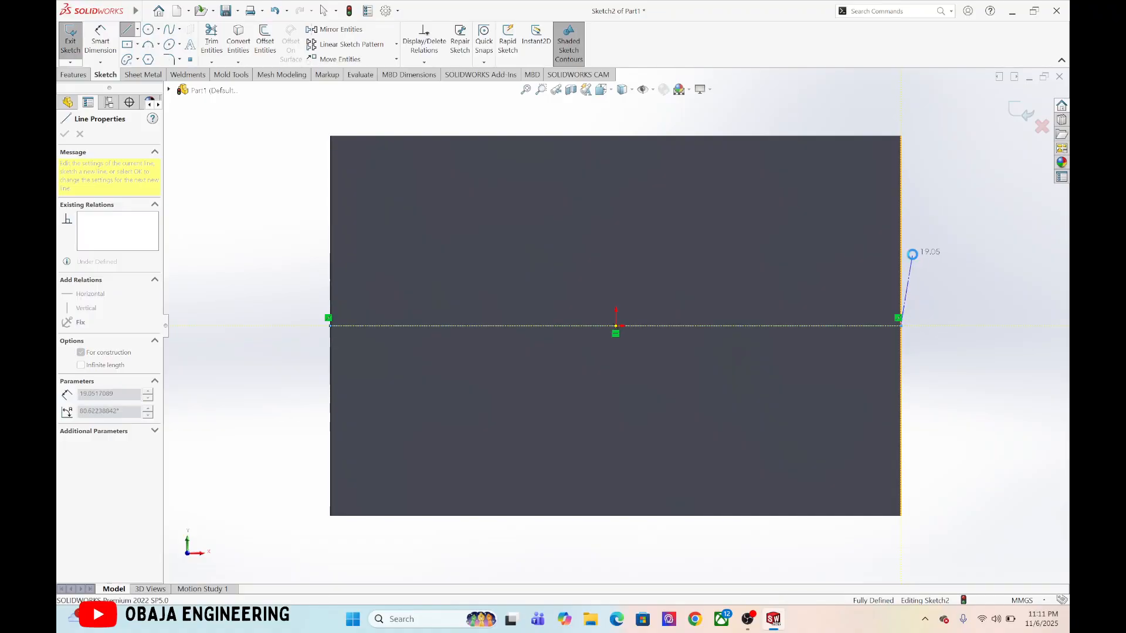
key(Escape)
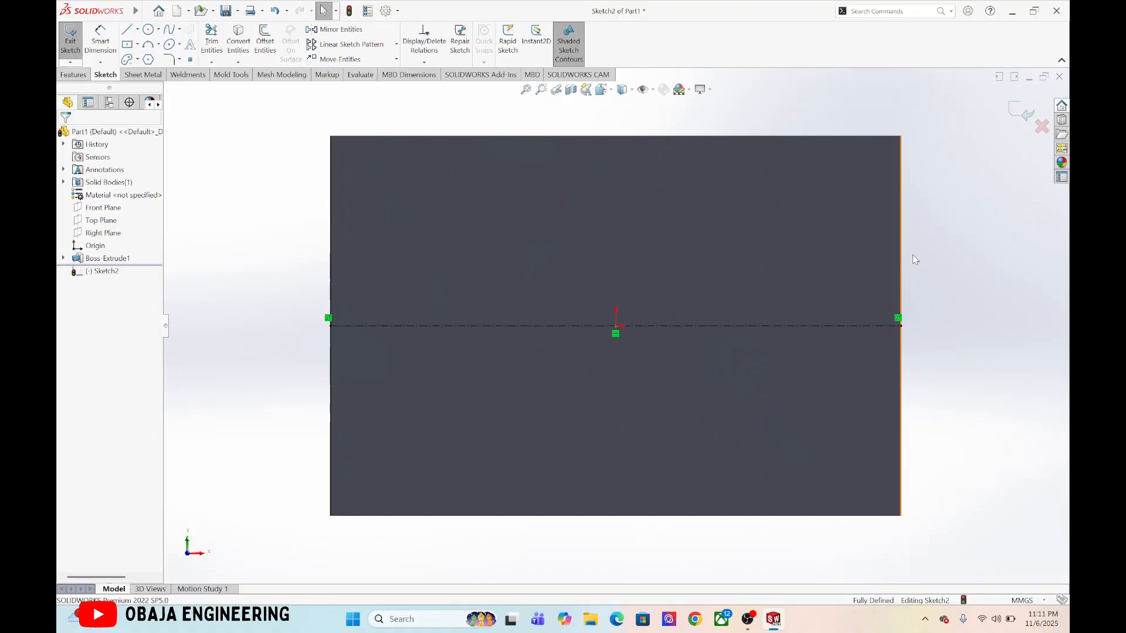
Sketch a stepped line profile from the left edge, about 15 mm across, 17 mm up, across with a small notch, and down to the centreline
click(127, 31)
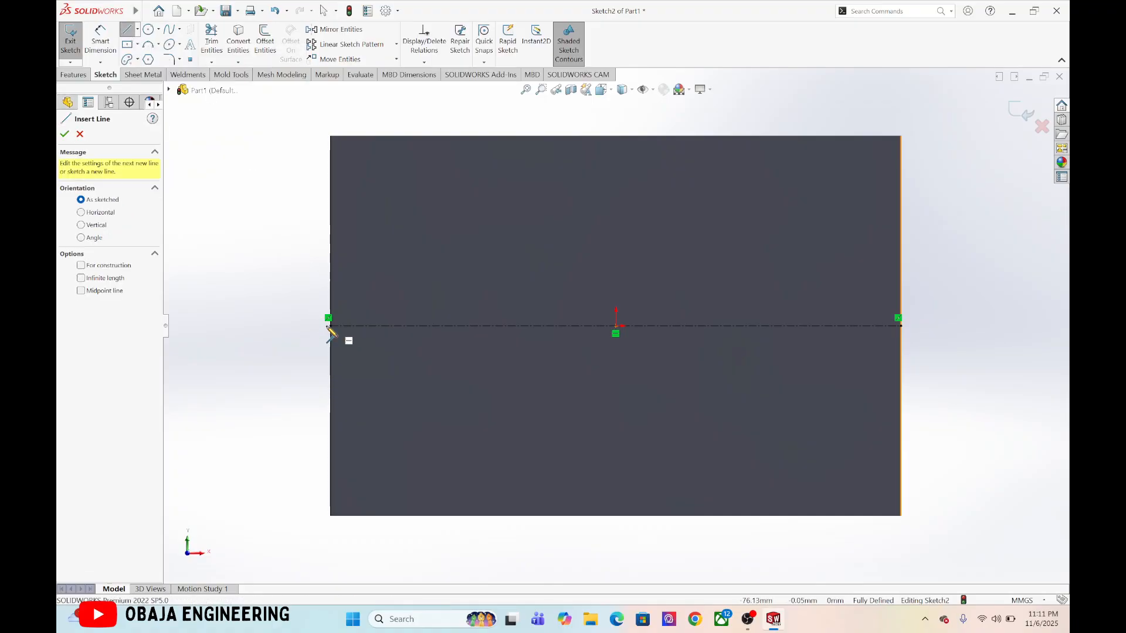
click(330, 326)
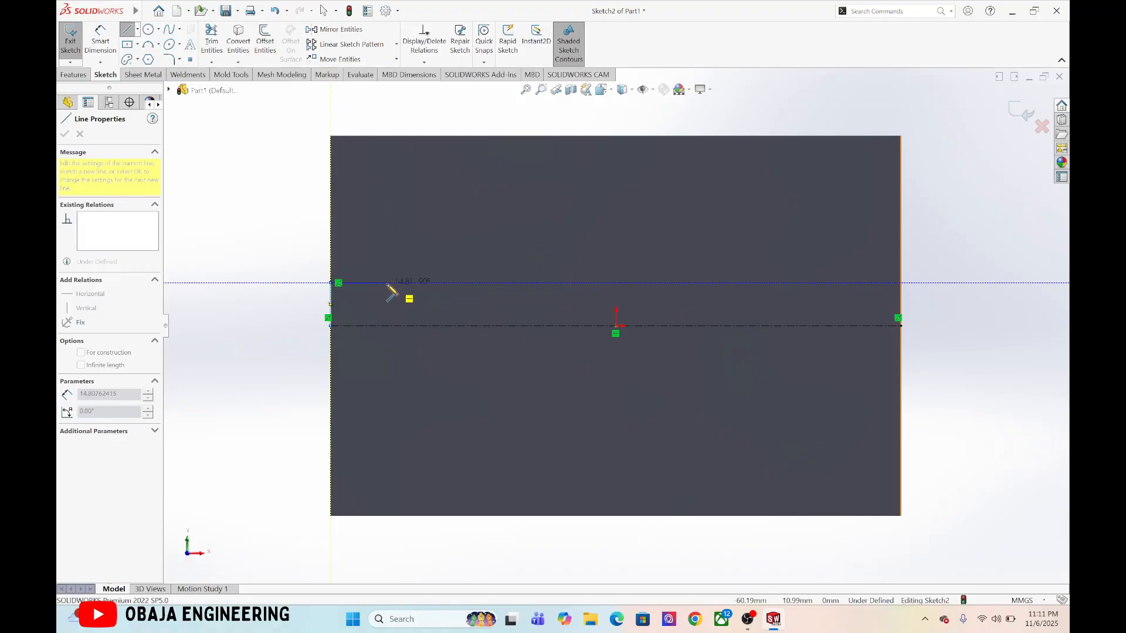
click(387, 283)
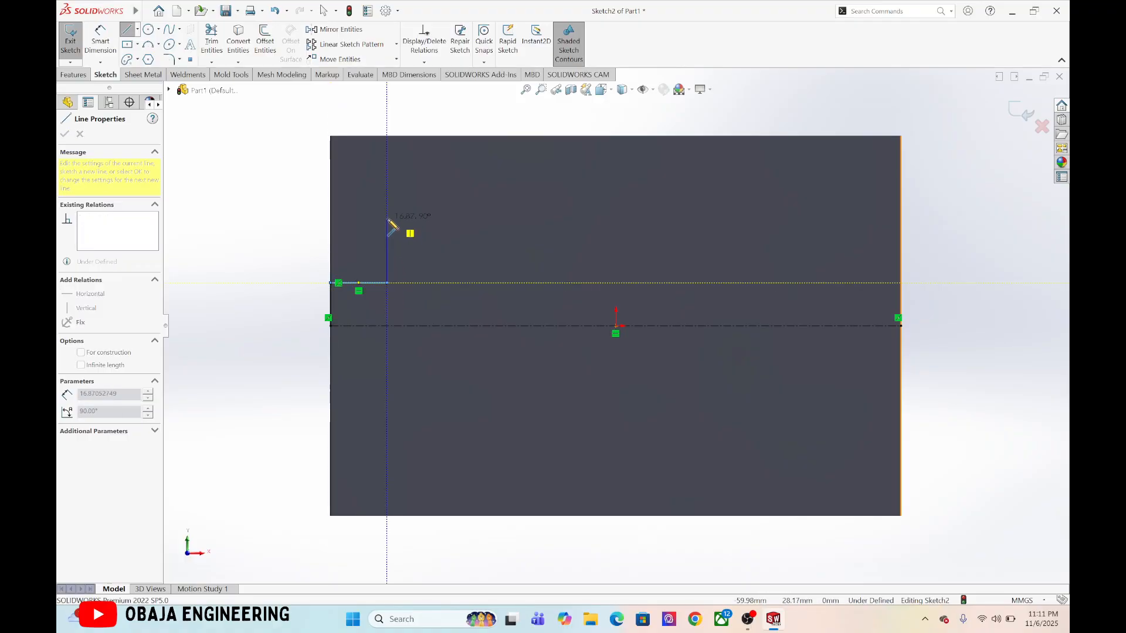
click(387, 219)
click(548, 218)
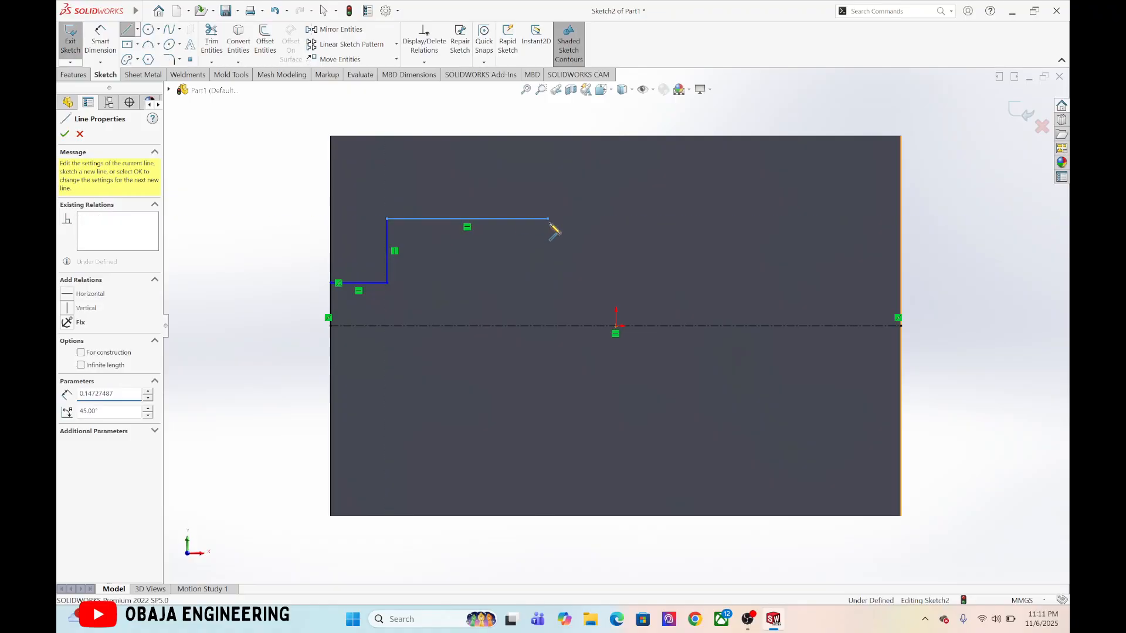
click(548, 227)
click(560, 228)
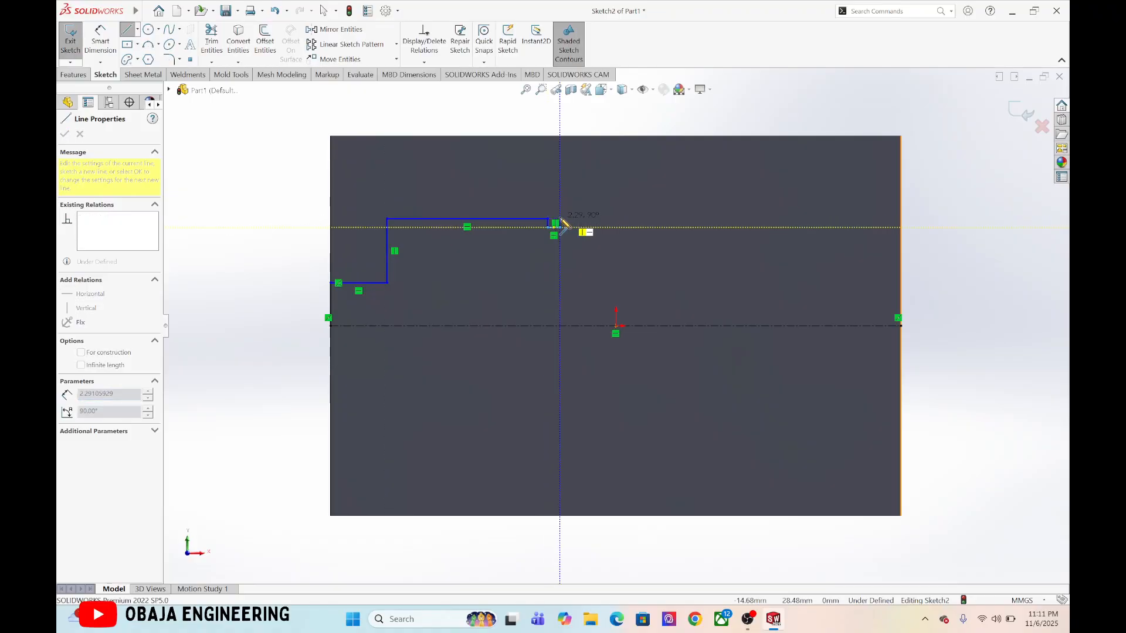
click(560, 219)
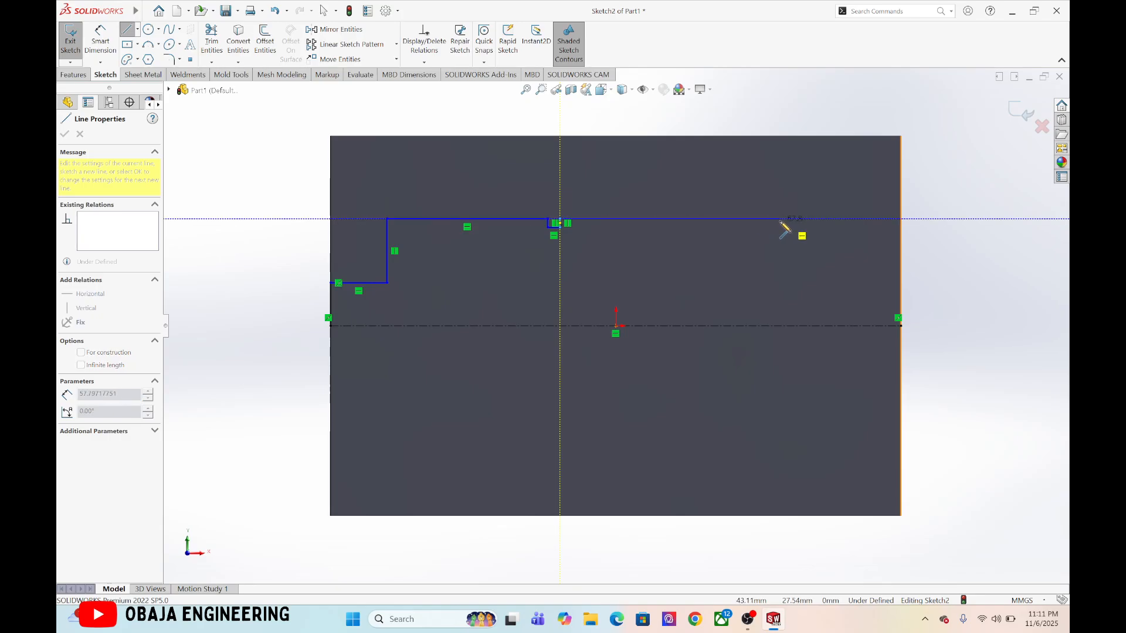
click(814, 219)
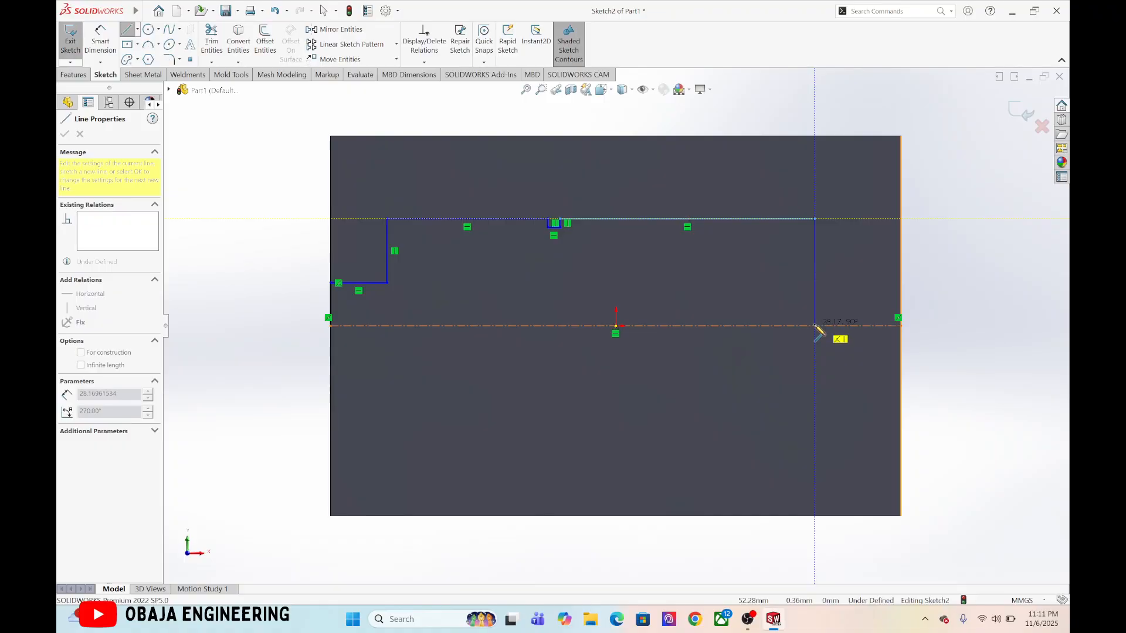
click(814, 326)
key(Escape)
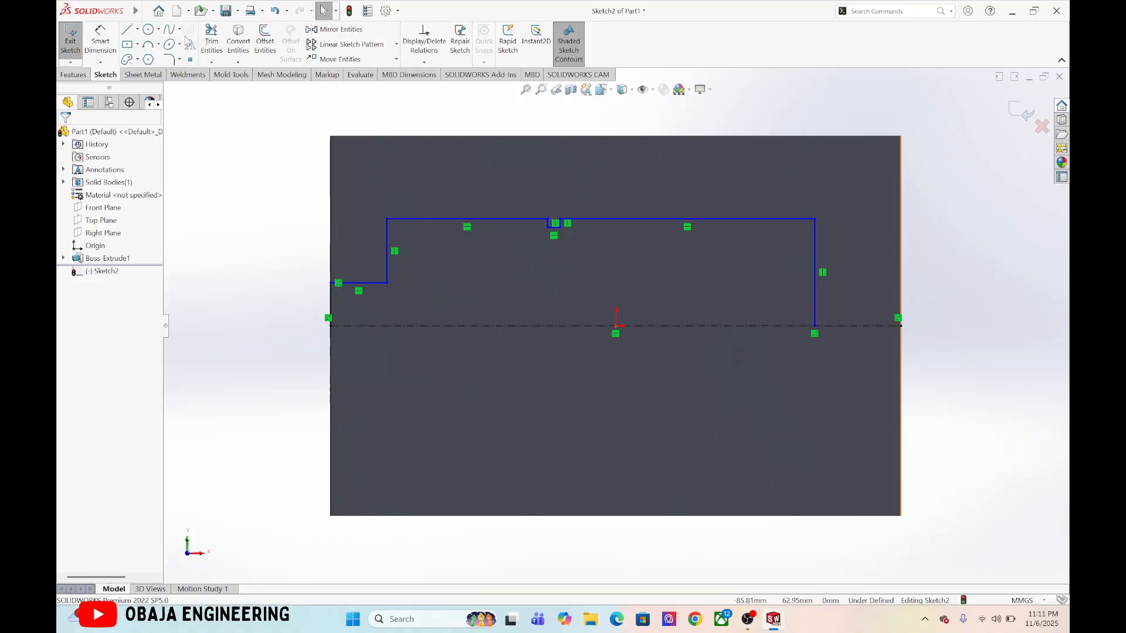
Dimension the lower step line symmetrically about the centreline as a 25 mm diameter-style distance
click(100, 41)
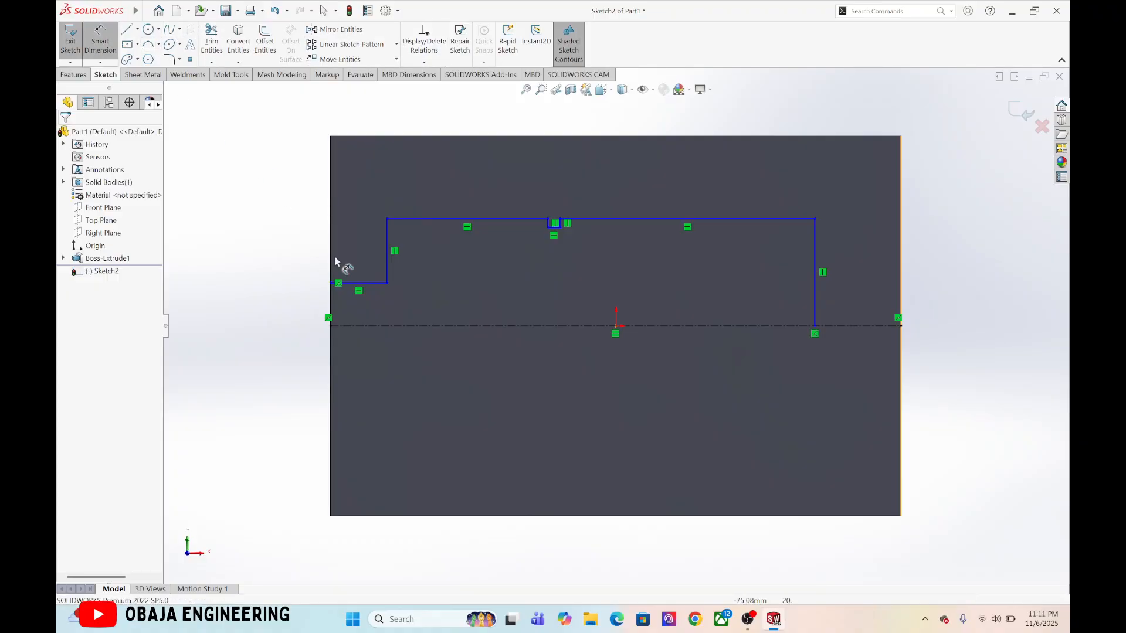
click(371, 286)
click(386, 325)
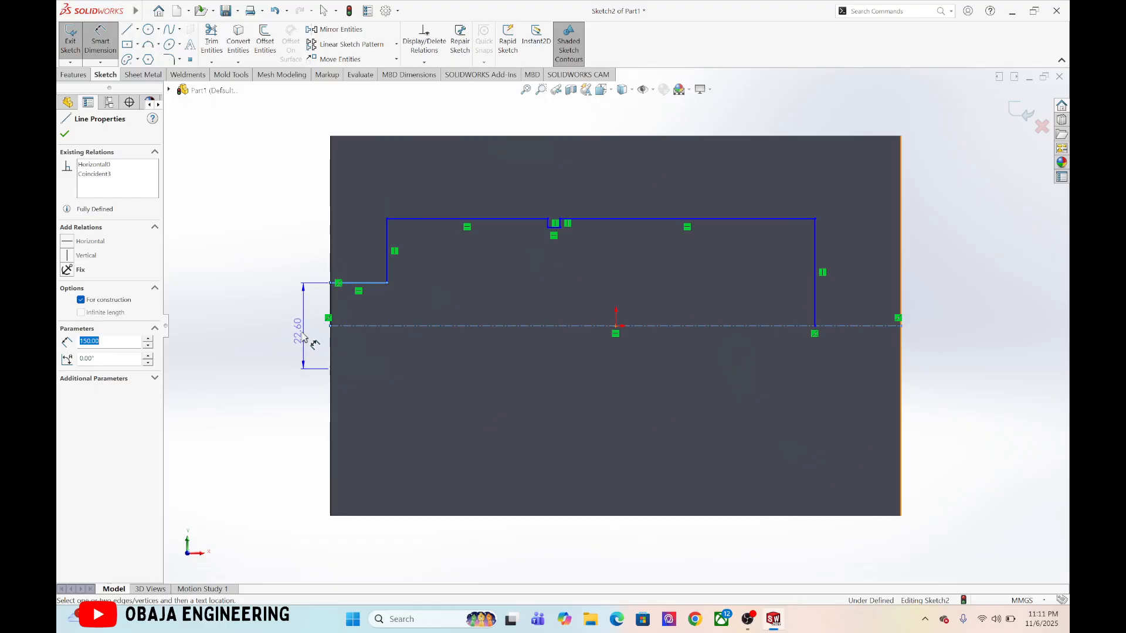
click(284, 340)
text(25)
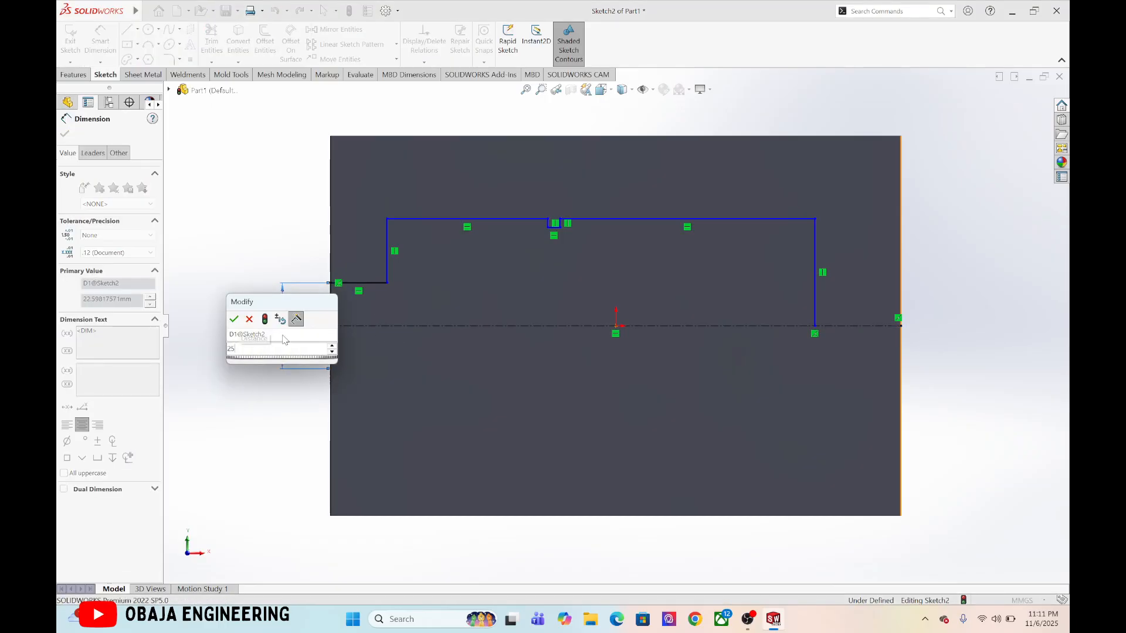
key(Return)
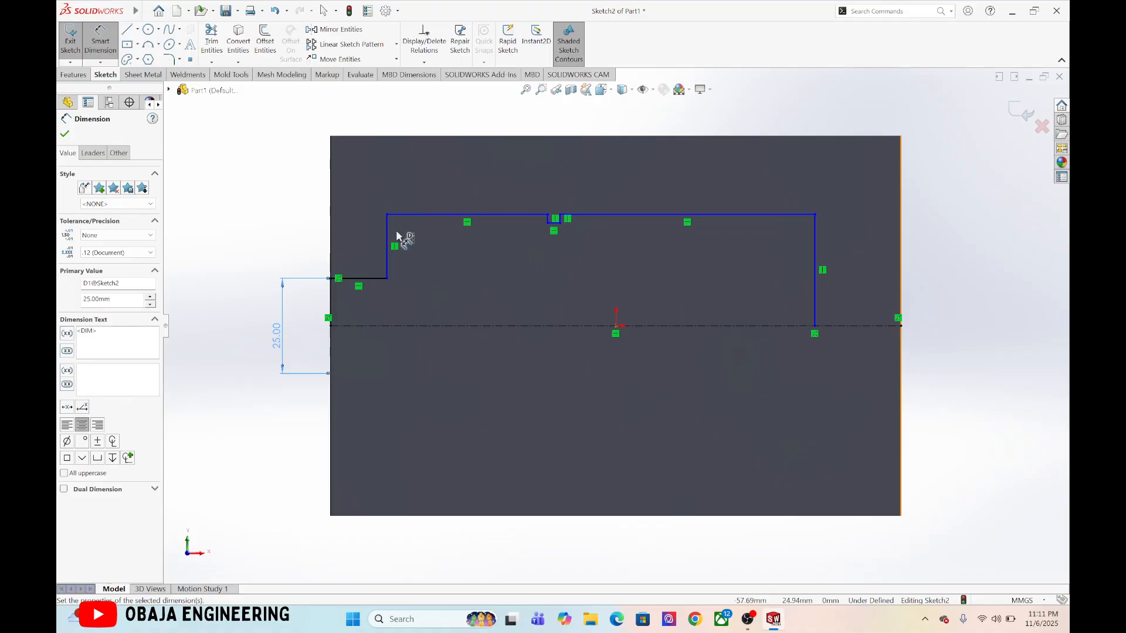
Dimension the upper line before the notch as a doubled distance of 60 mm about the centreline
click(453, 215)
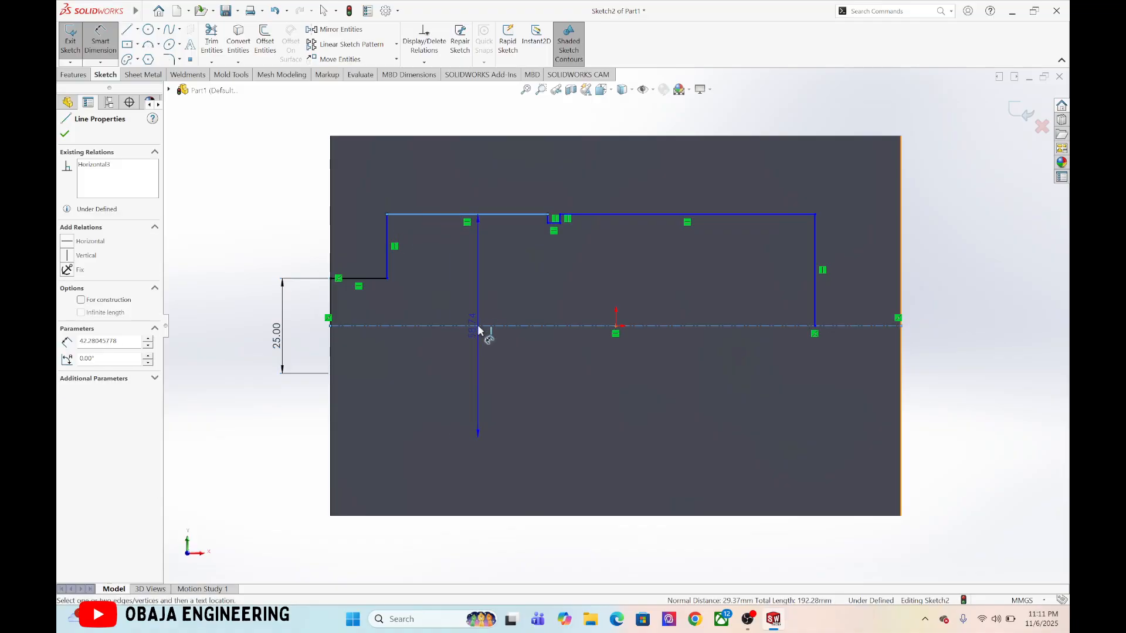
click(477, 325)
click(222, 345)
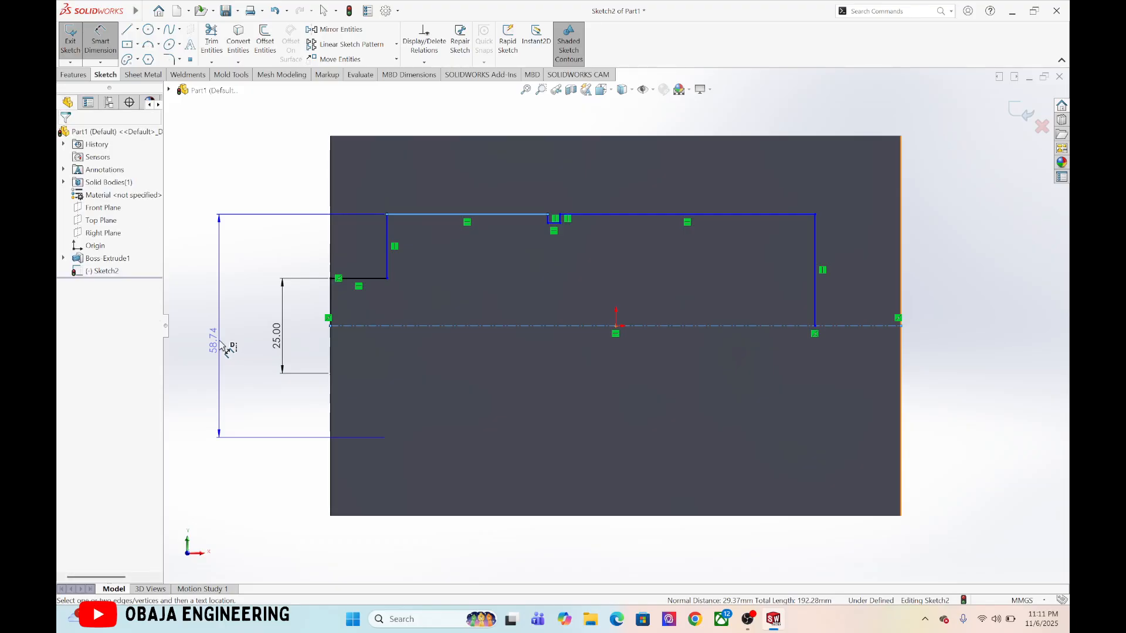
text(60)
key(Return)
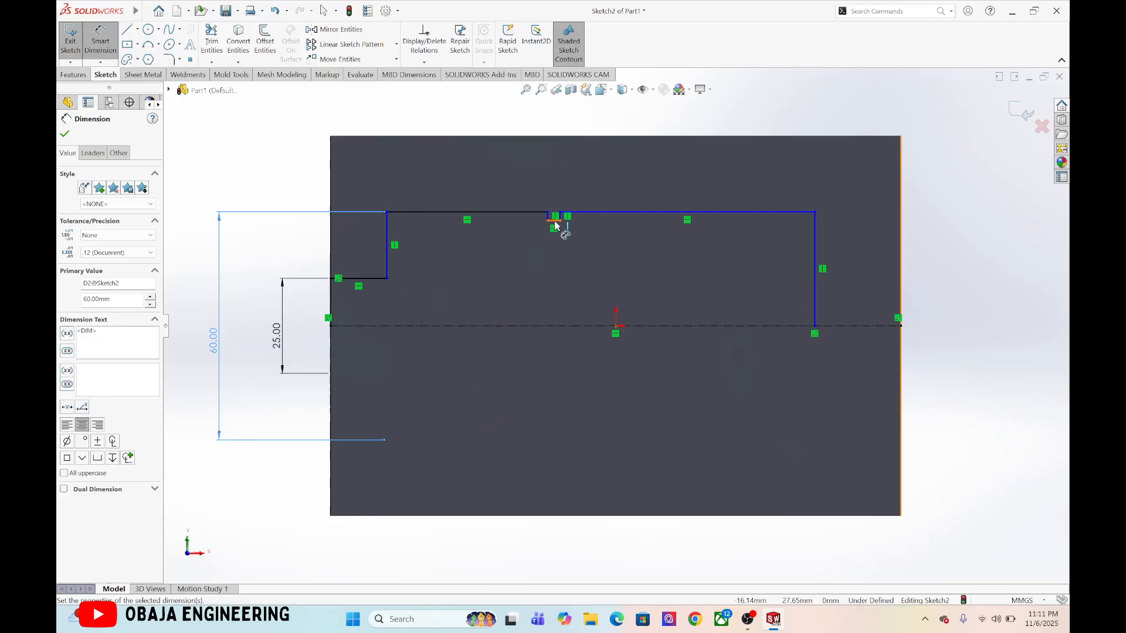
Dimension the notch depth as 2 mm between the upper profile line and the notch floor
click(527, 211)
click(577, 220)
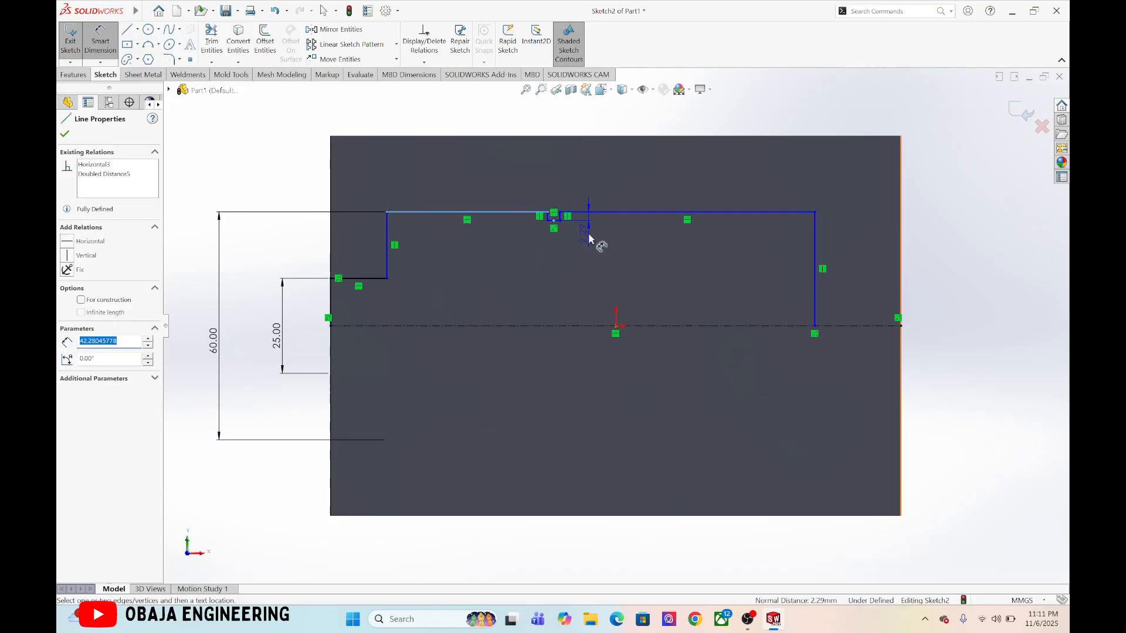
click(589, 238)
text(2.00mm)
key(Return)
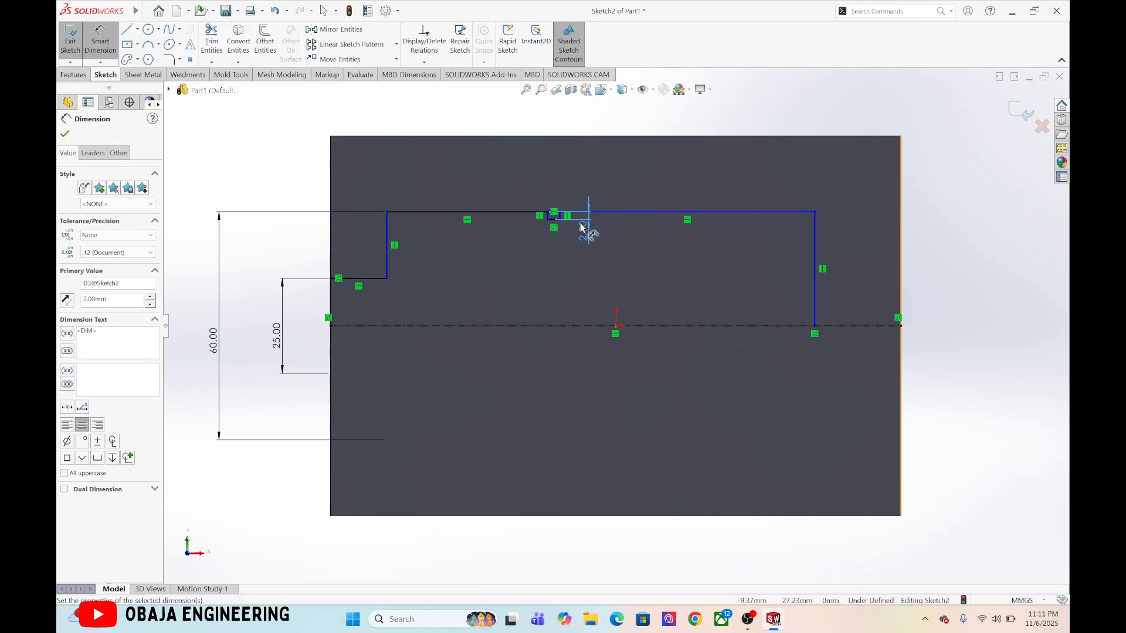
Set the notch's depth dimension to 3 mm
scroll(563, 230, up, 2)
scroll(645, 387, down, 6)
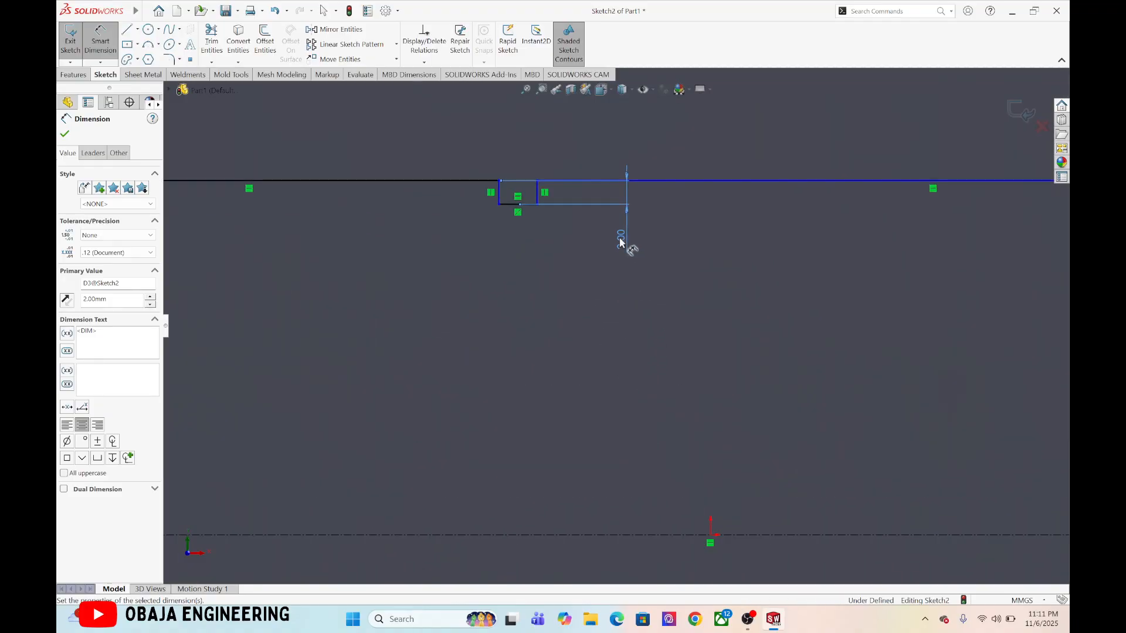
double_click(621, 239)
text(3)
key(Return)
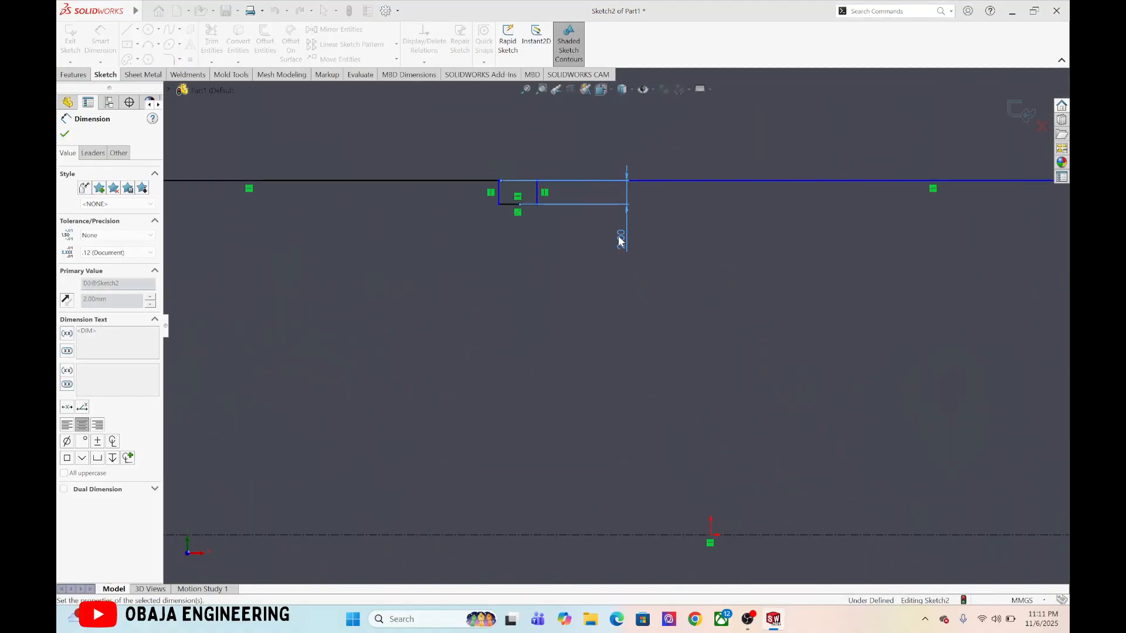
Set the notch's depth dimension to 4 mm
scroll(623, 244, up, 2)
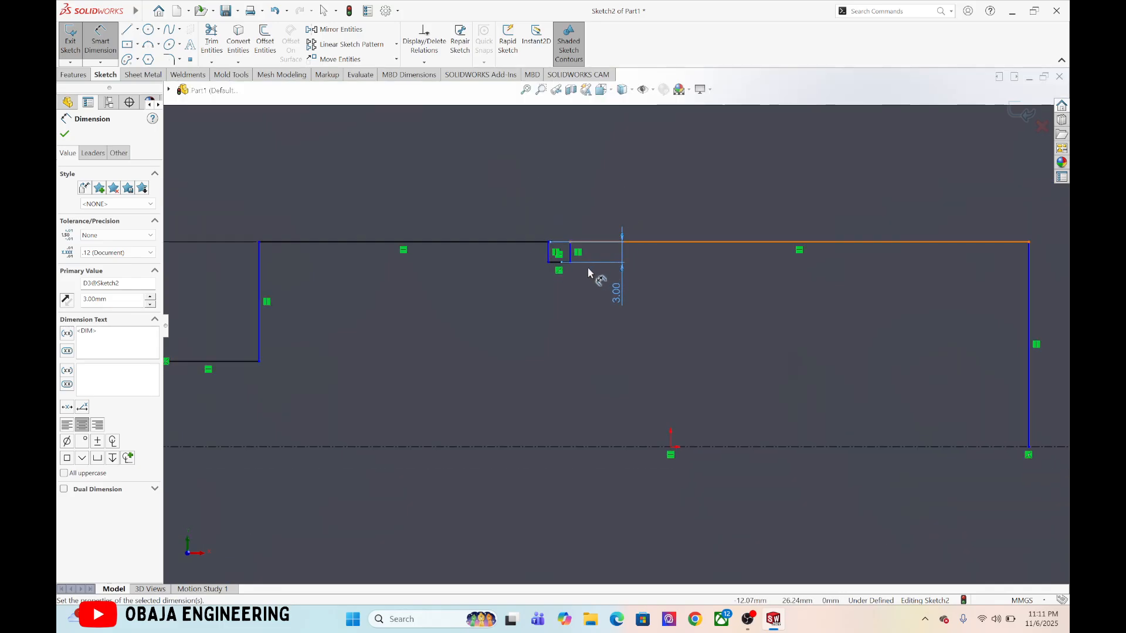
scroll(587, 266, down, 3)
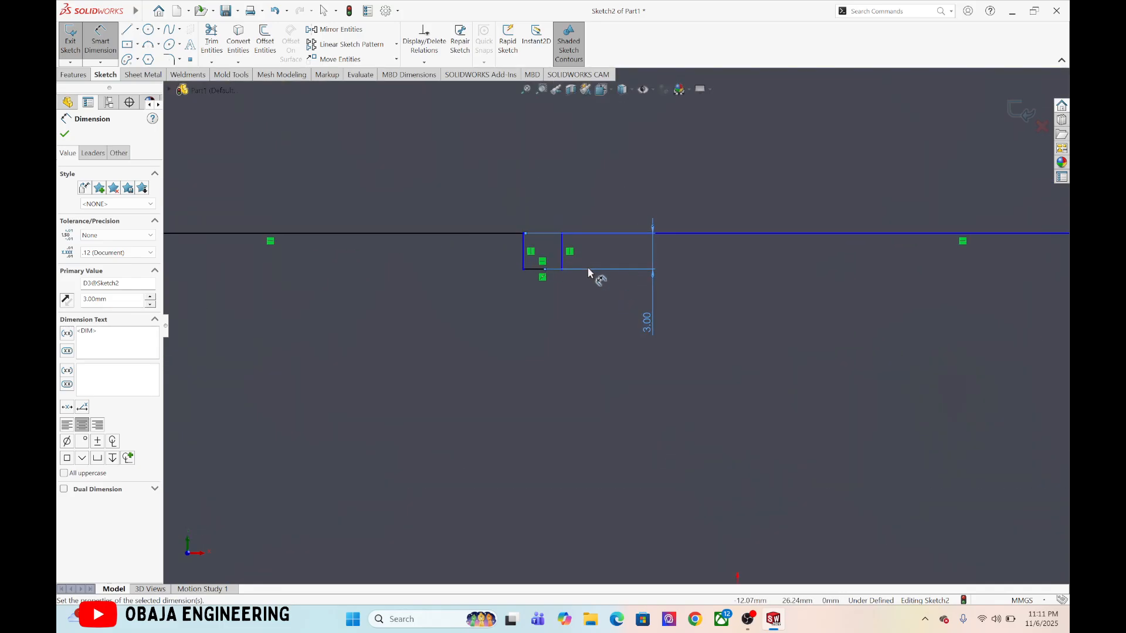
double_click(646, 327)
text(4)
key(Return)
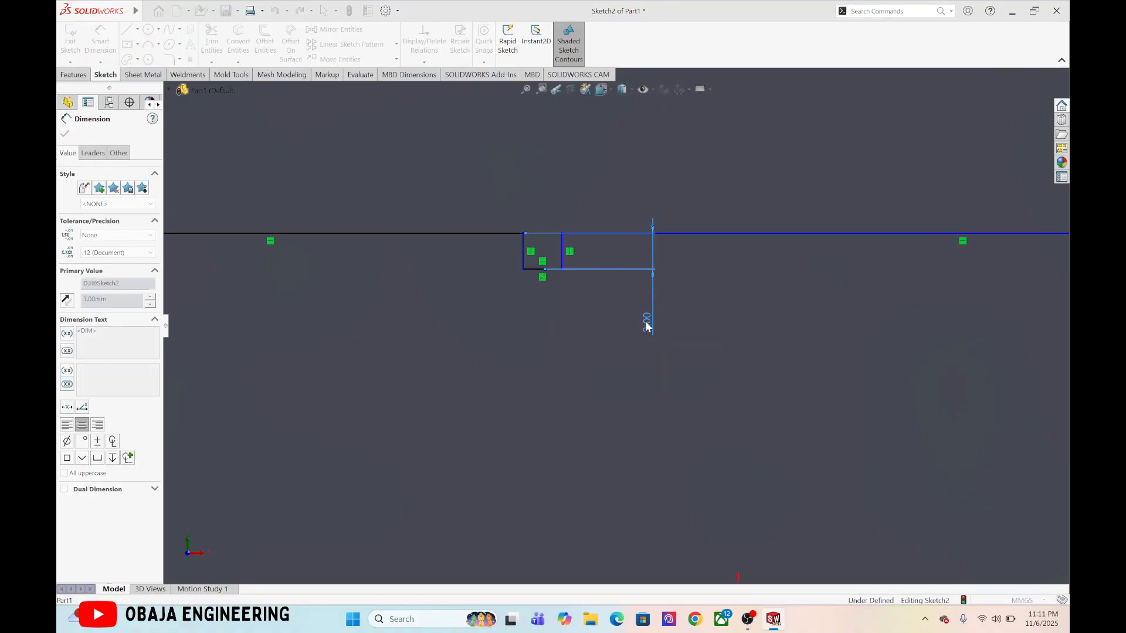
scroll(601, 319, up, 3)
scroll(598, 317, down, 3)
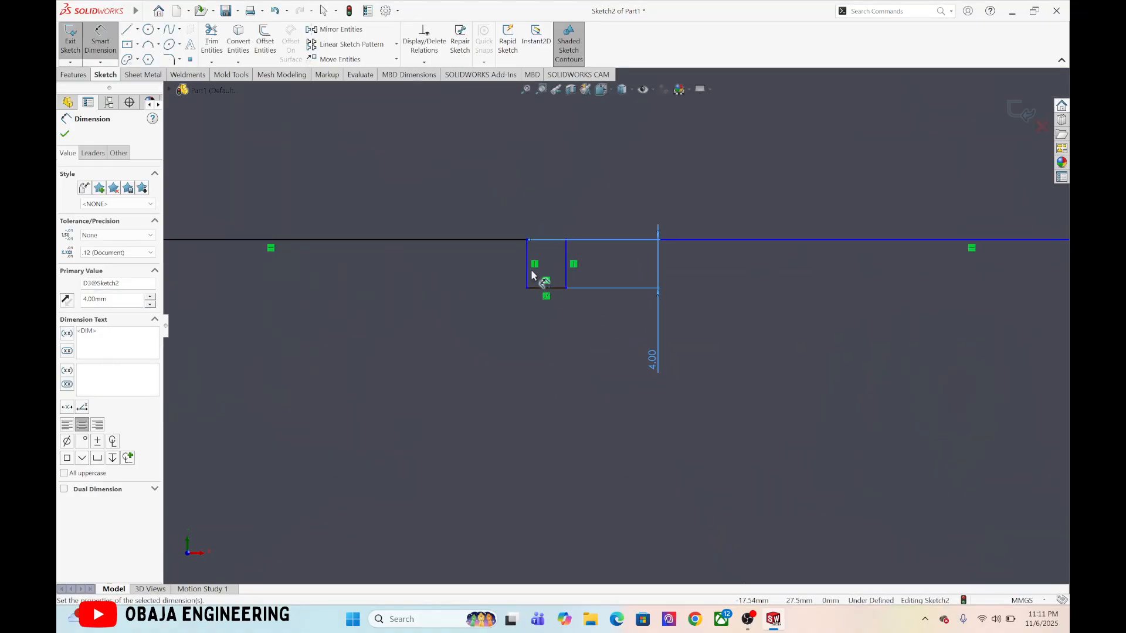
click(556, 267)
click(566, 273)
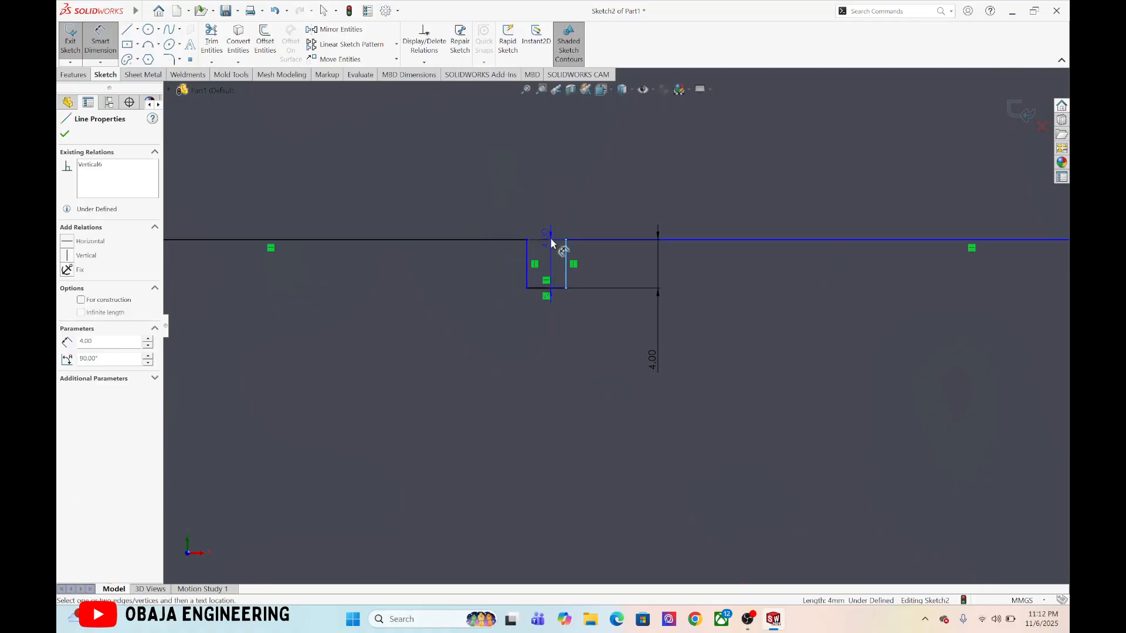
key(Escape)
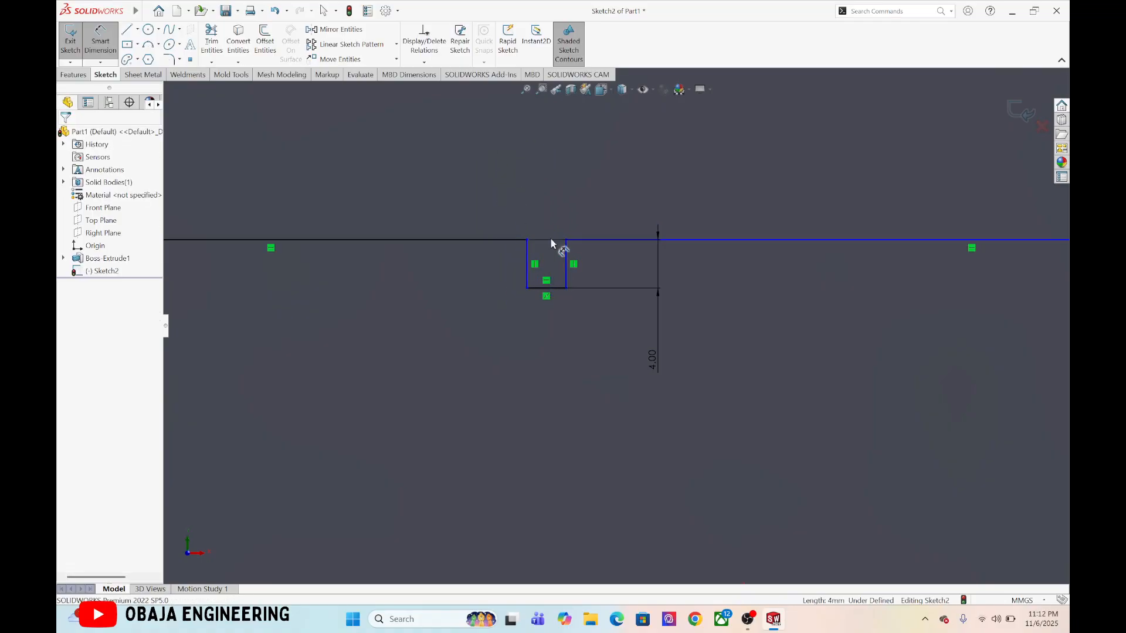
Dimension the notch width as 4 mm between its two vertical sides
click(527, 262)
click(567, 264)
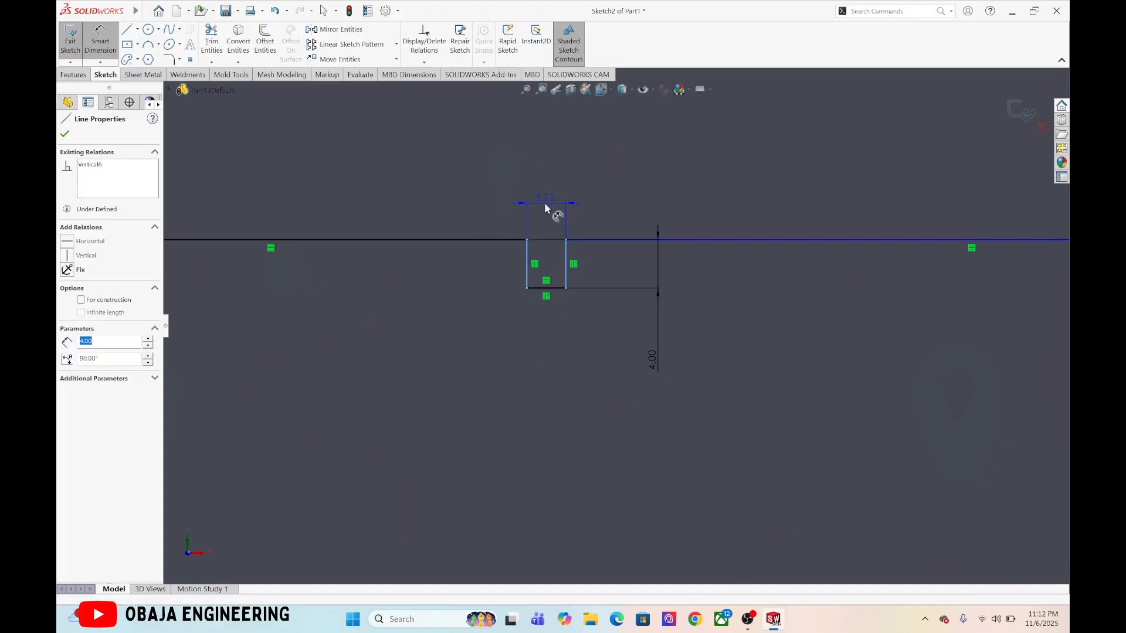
click(544, 201)
key(Return)
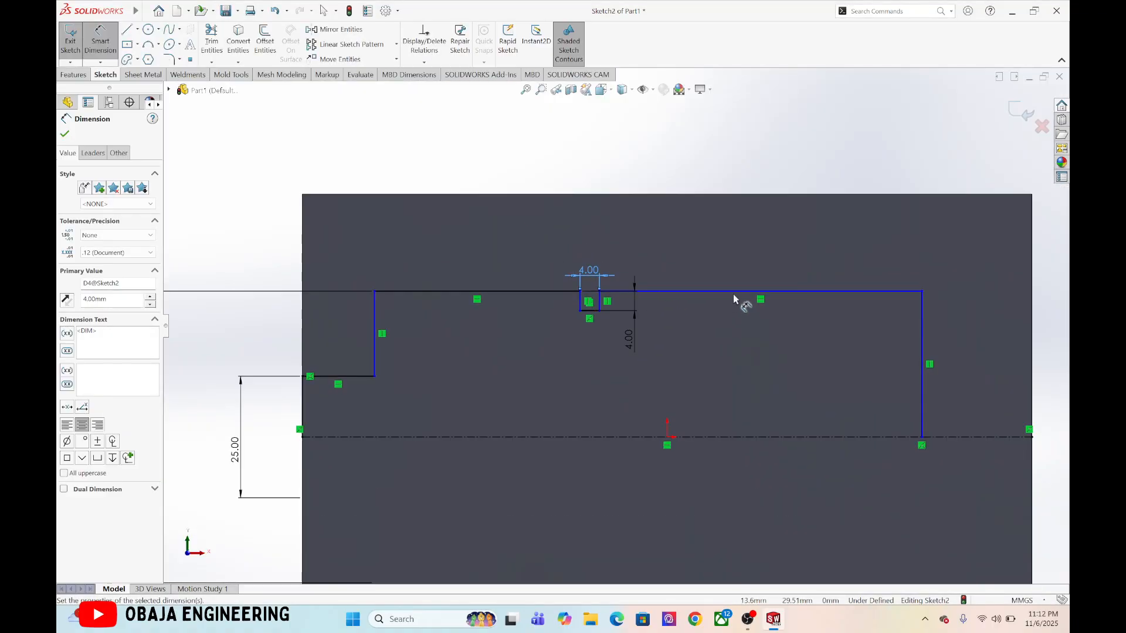
Dimension the upper line beyond the notch as a doubled distance of 60 mm about the centreline
scroll(723, 287, up, 3)
scroll(733, 381, down, 4)
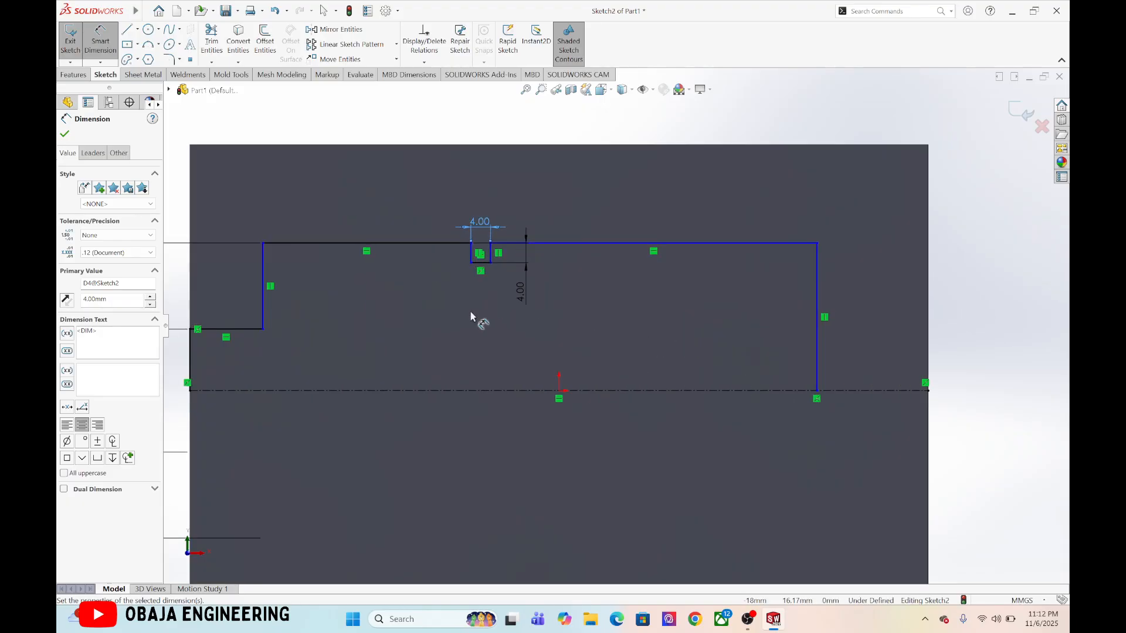
scroll(587, 302, up, 3)
scroll(720, 300, down, 2)
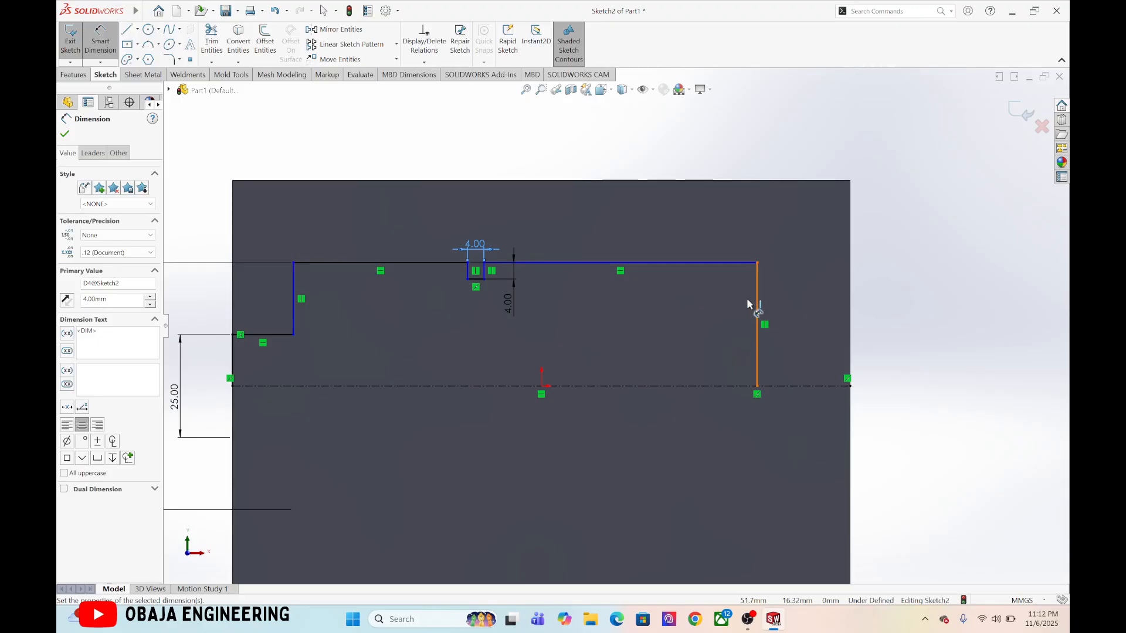
click(734, 262)
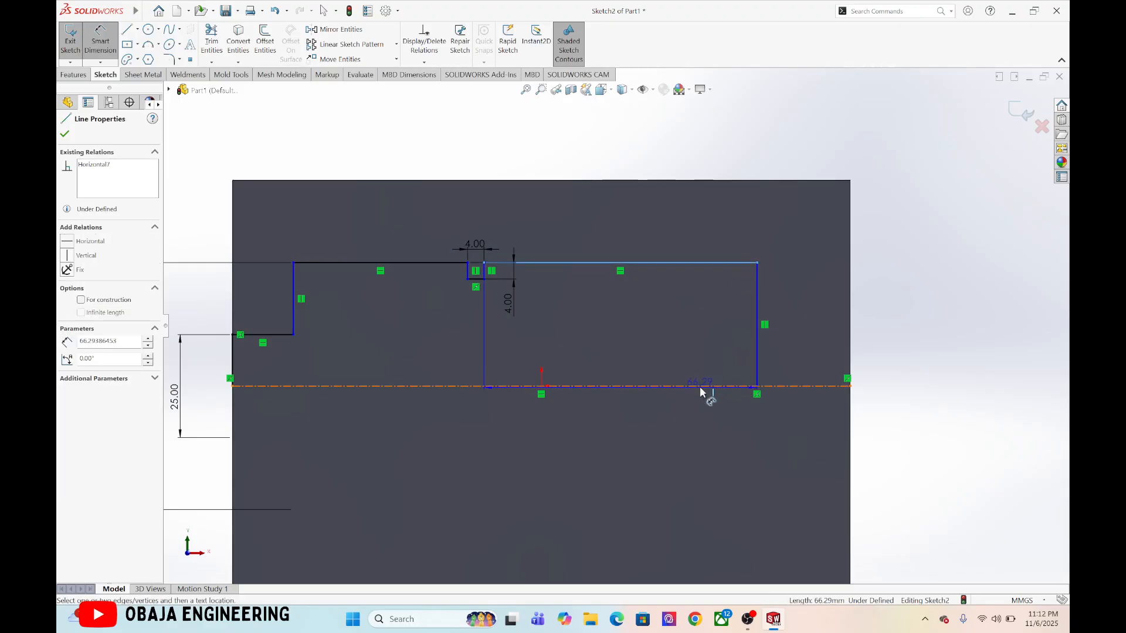
click(700, 385)
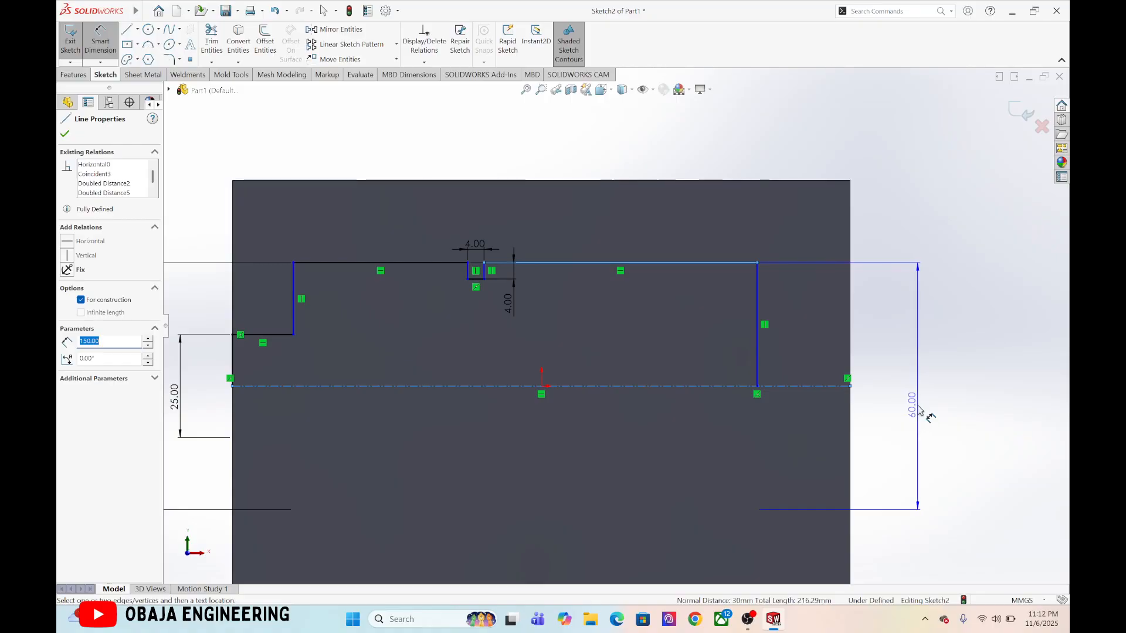
click(919, 411)
scroll(592, 430, up, 4)
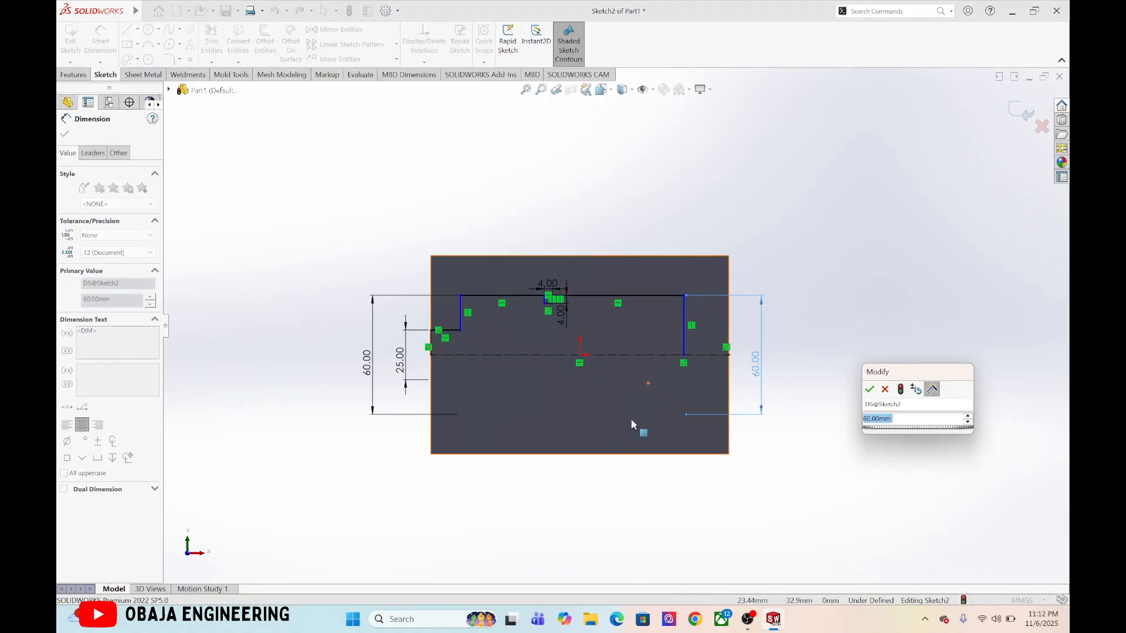
scroll(669, 434, down, 3)
click(869, 389)
Dimension the horizontal distance from the step's vertical line to the origin as 60 mm
scroll(633, 193, up, 1)
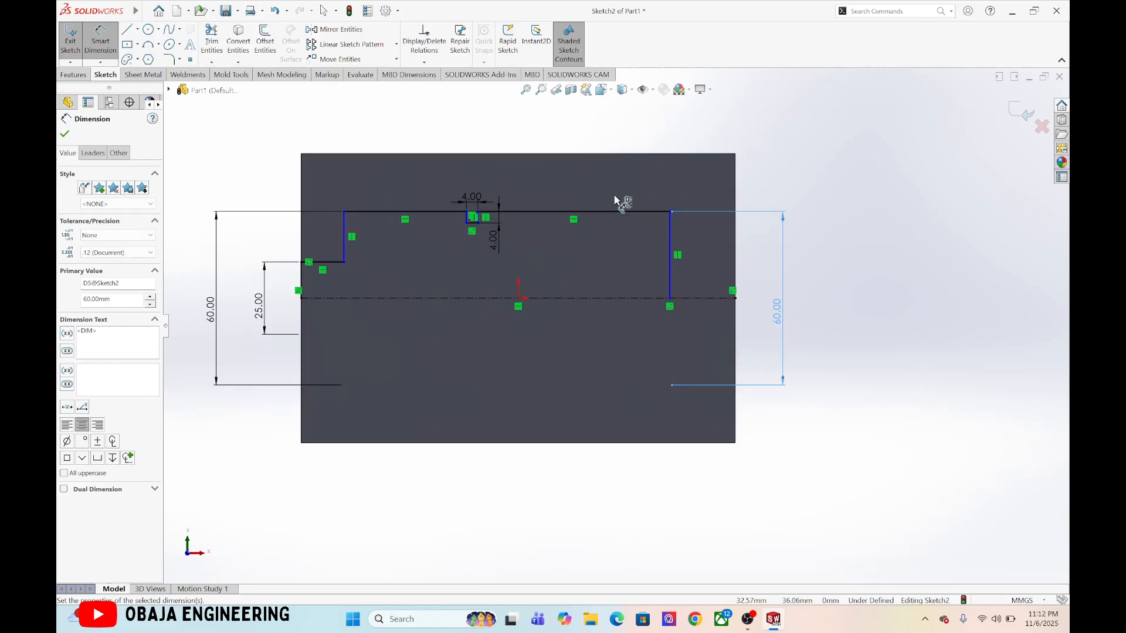
scroll(645, 258, down, 3)
scroll(653, 273, up, 1)
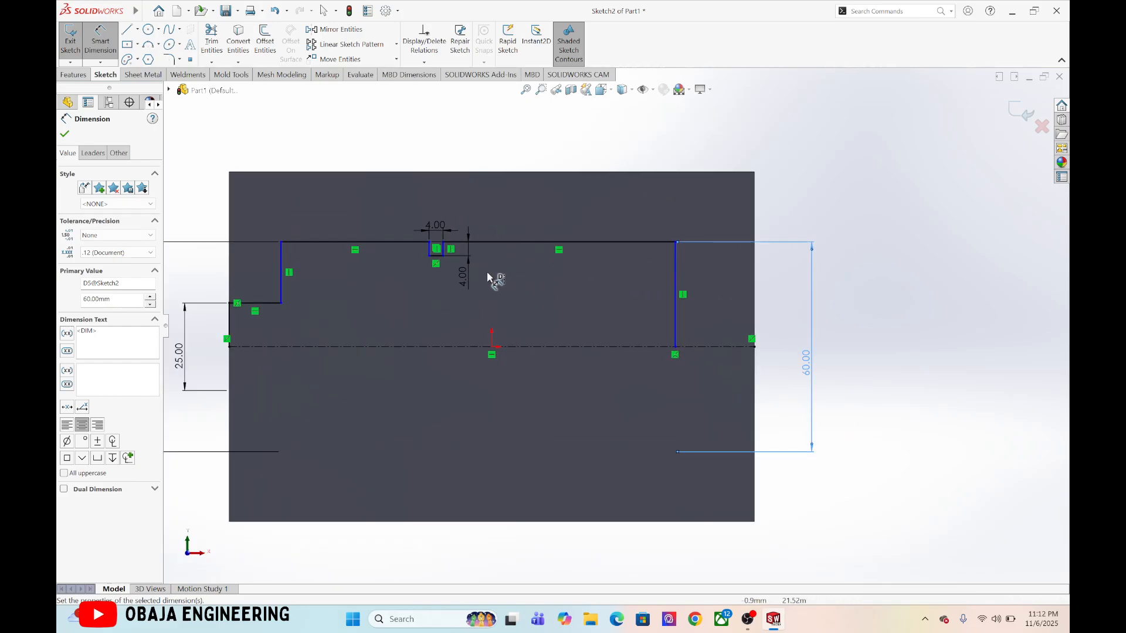
scroll(446, 281, up, 2)
scroll(379, 288, down, 3)
scroll(380, 290, down, 1)
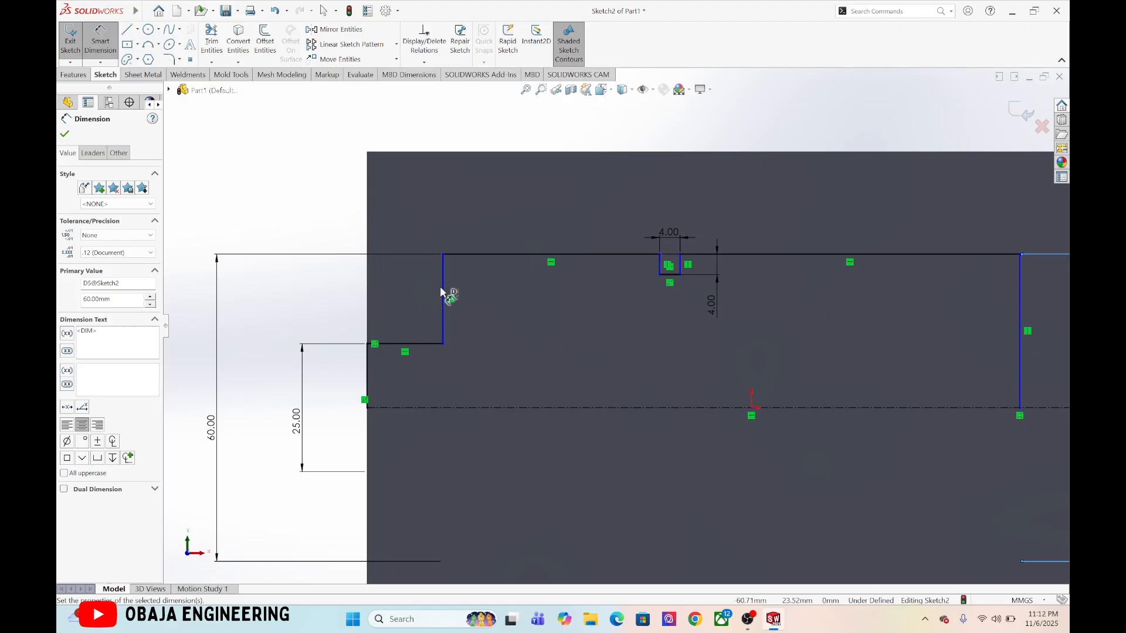
click(444, 296)
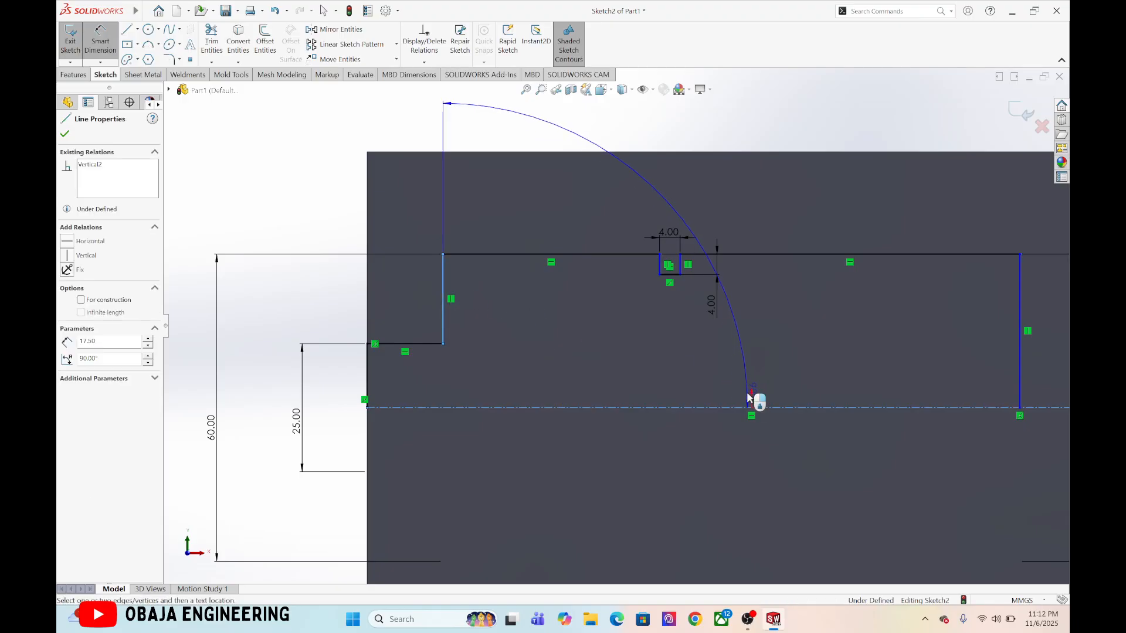
click(752, 407)
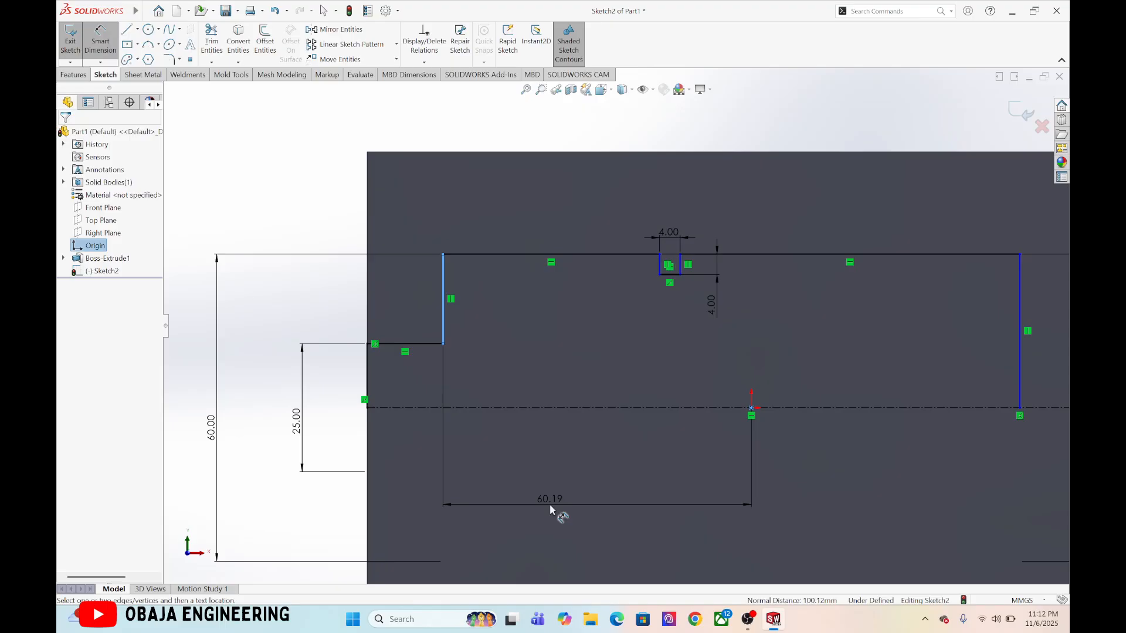
click(550, 505)
text(60)
key(Return)
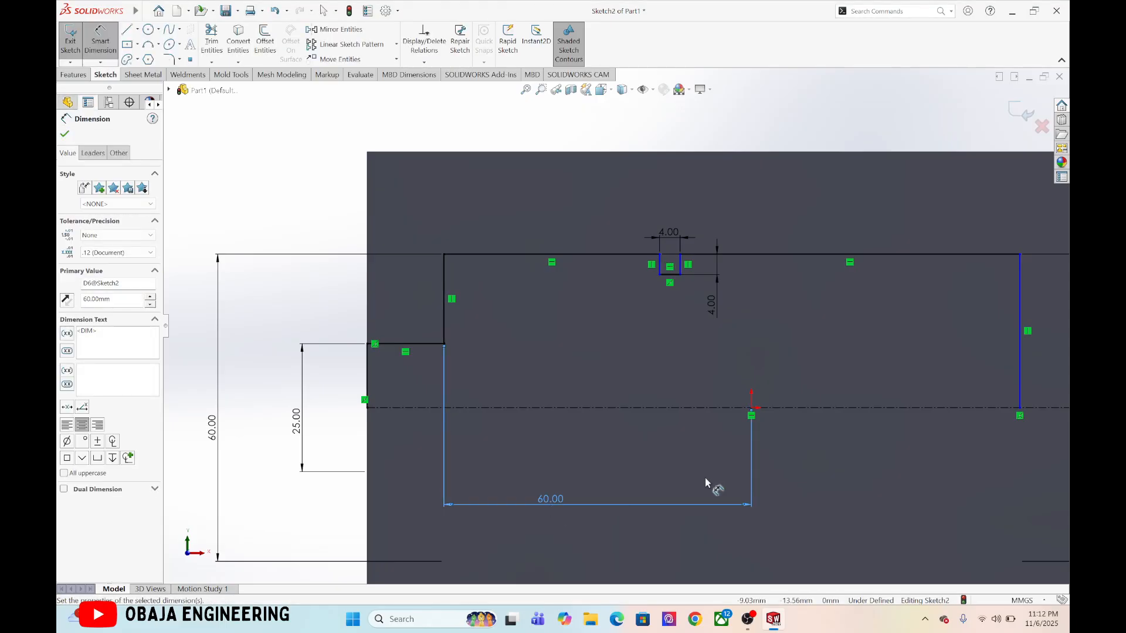
Dimension the horizontal distance from the origin to the profile's far vertical end line as 500 mm
click(1020, 332)
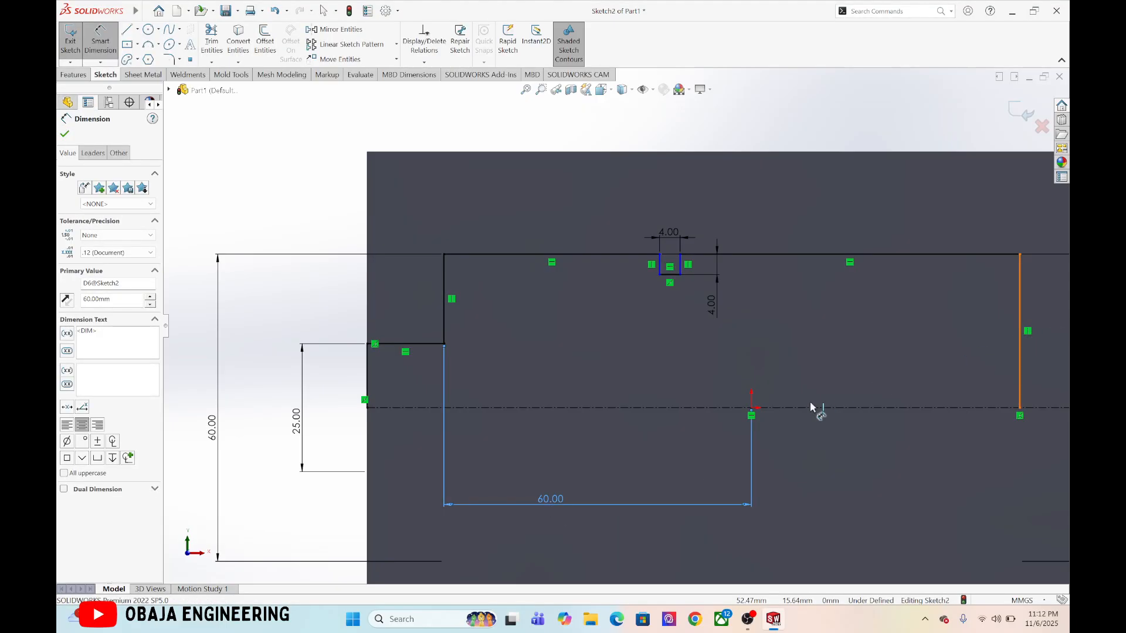
click(751, 408)
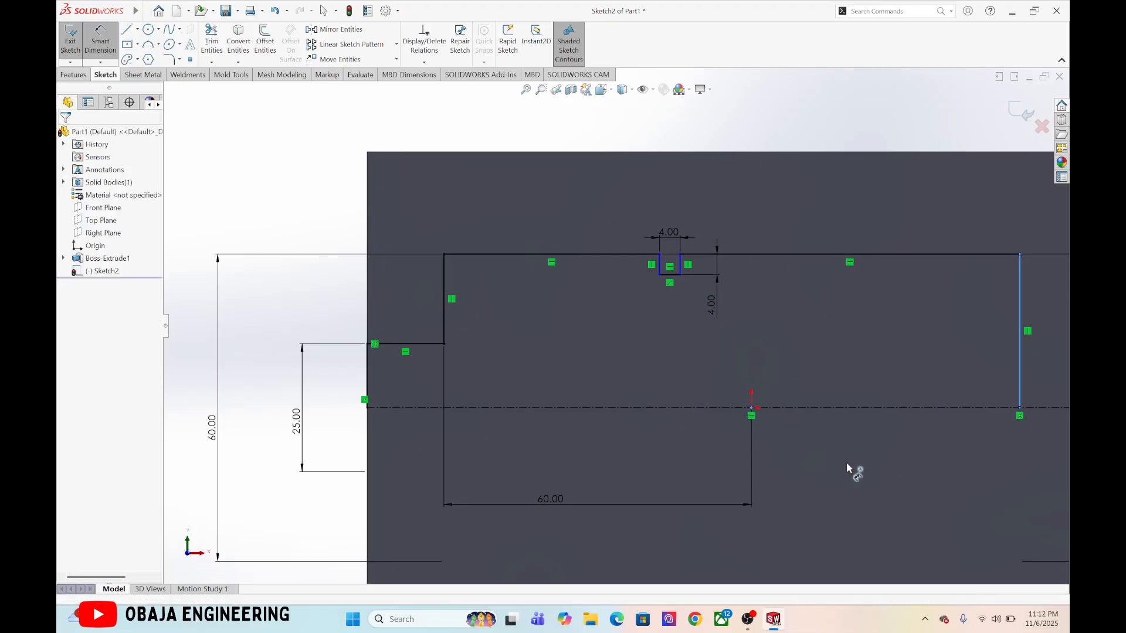
click(912, 504)
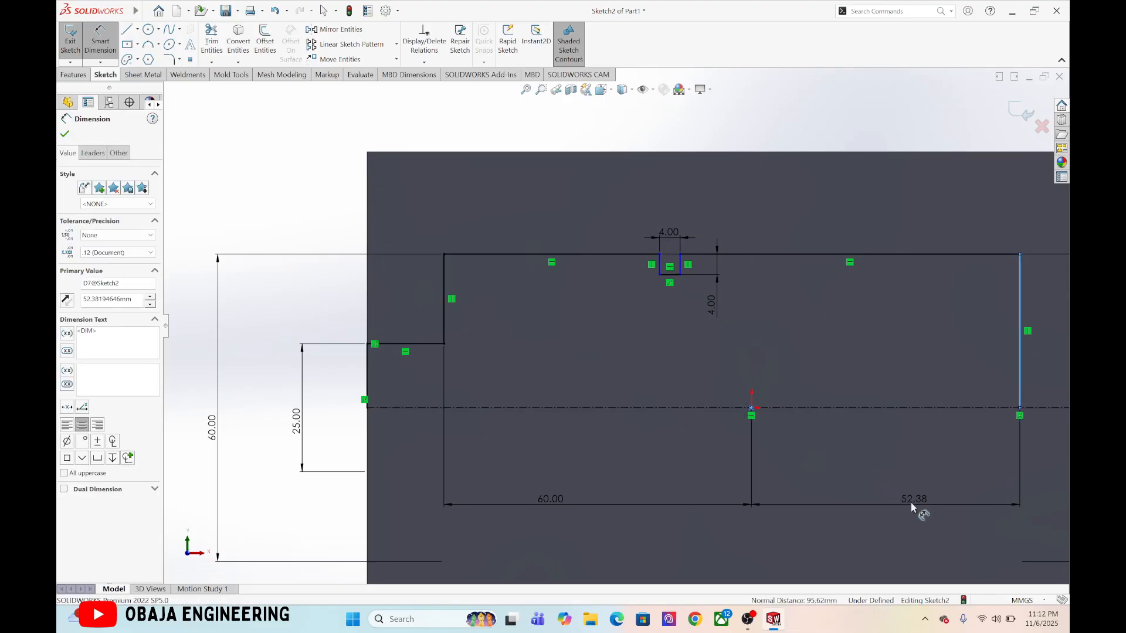
text(50)
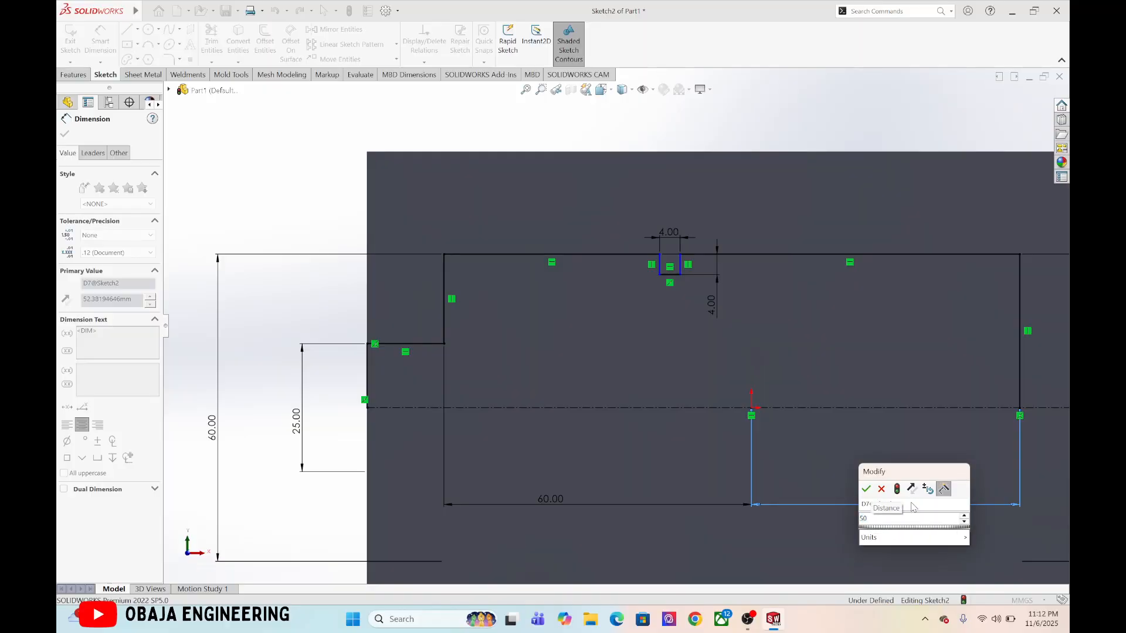
text(0)
key(Return)
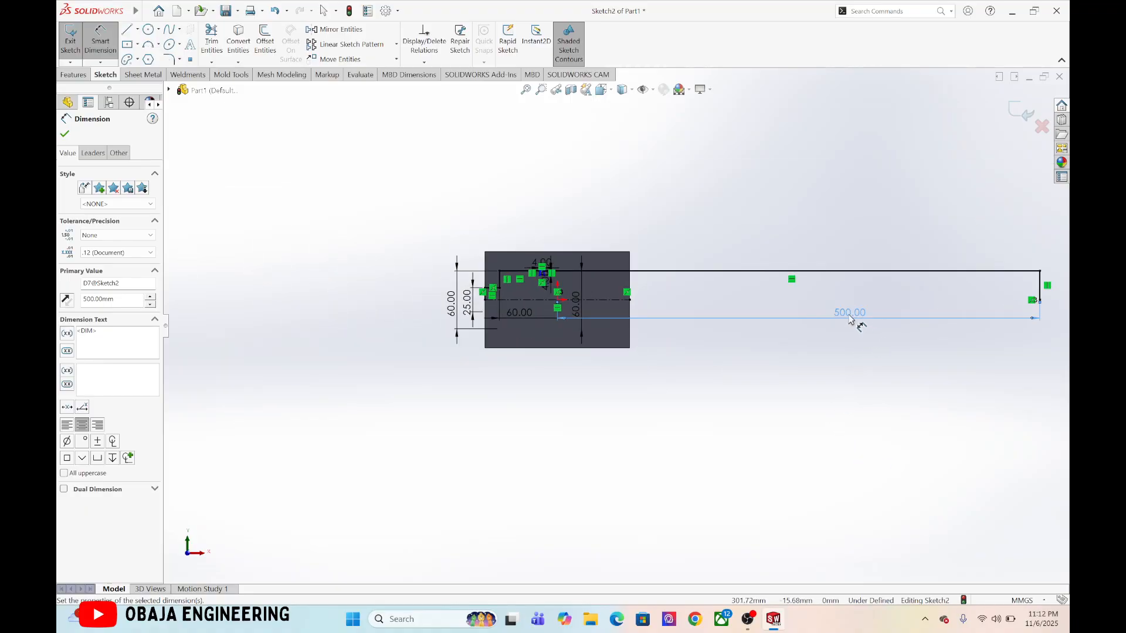
Set the horizontal distance from the origin to the profile's far vertical end line to 50 mm
double_click(848, 313)
text(50)
key(Return)
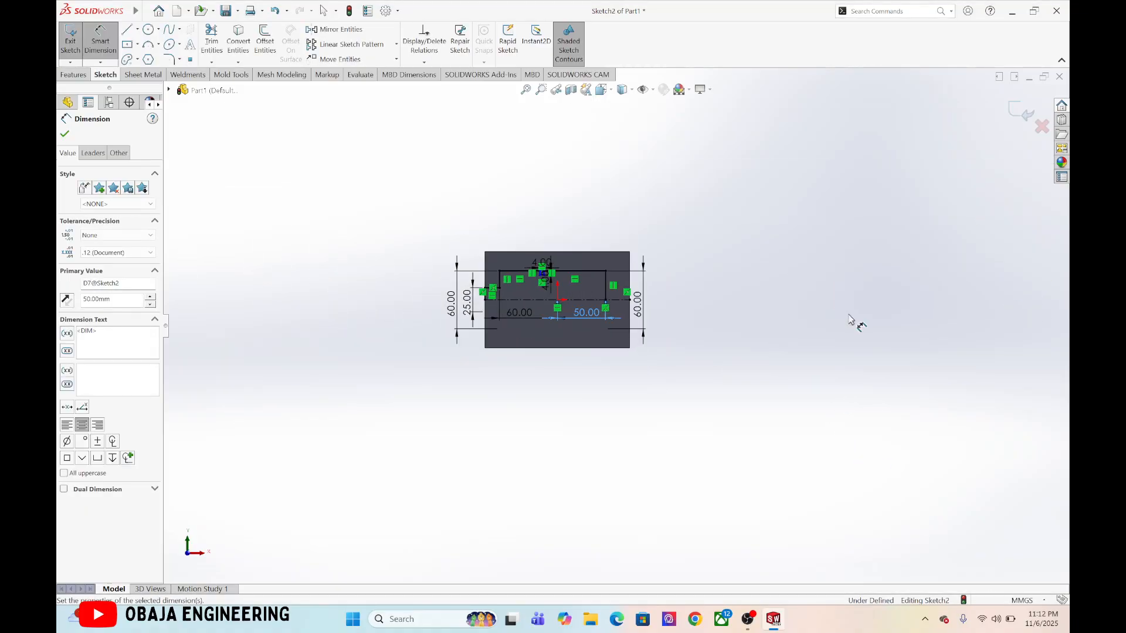
Dimension the horizontal distance from the notch's vertical side nearest the origin to the origin as 15 mm
scroll(579, 290, up, 2)
scroll(576, 293, down, 10)
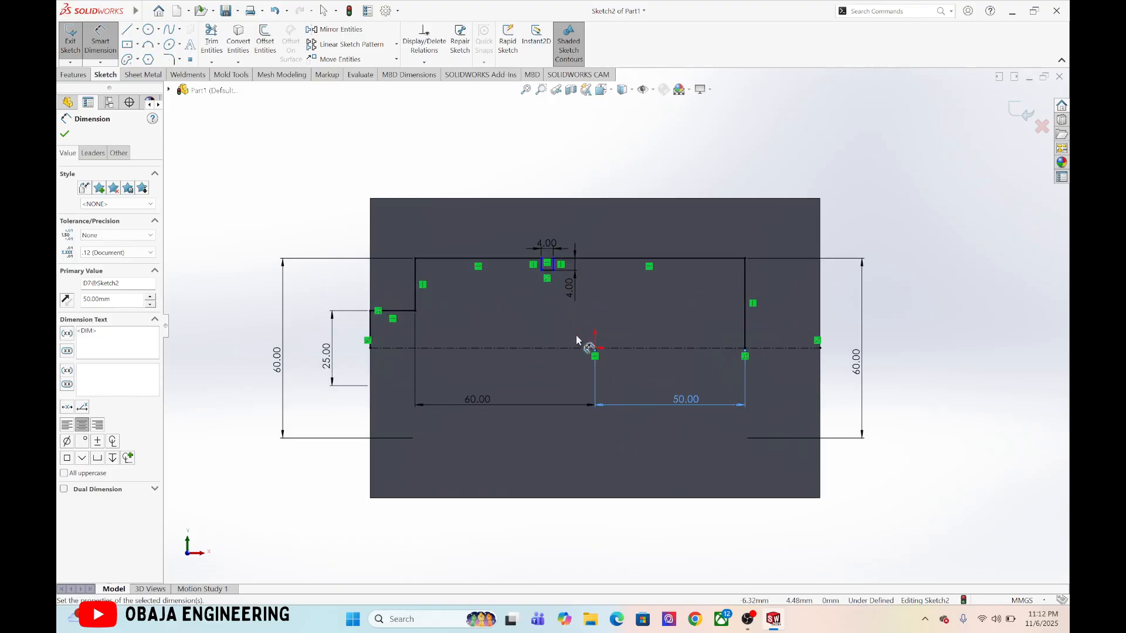
scroll(548, 232, down, 2)
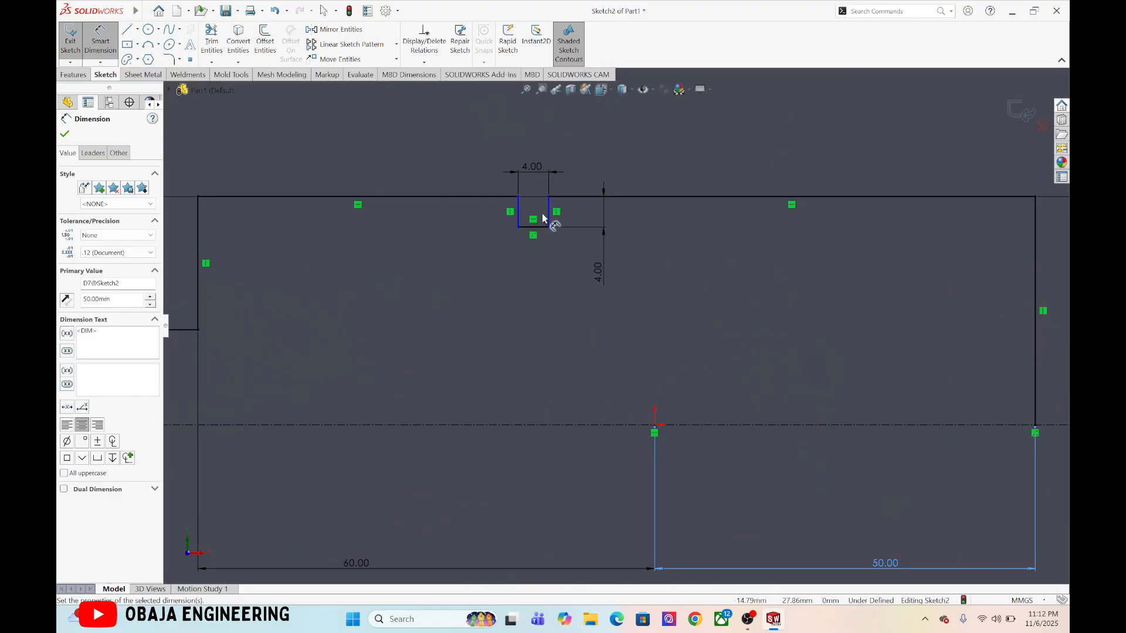
click(548, 218)
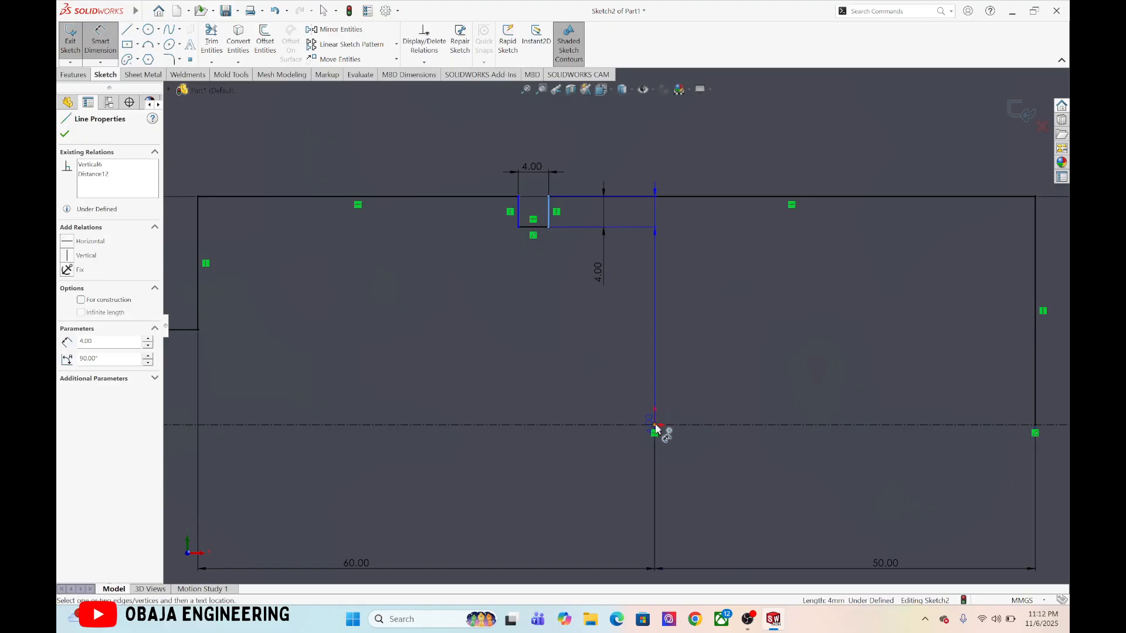
click(655, 430)
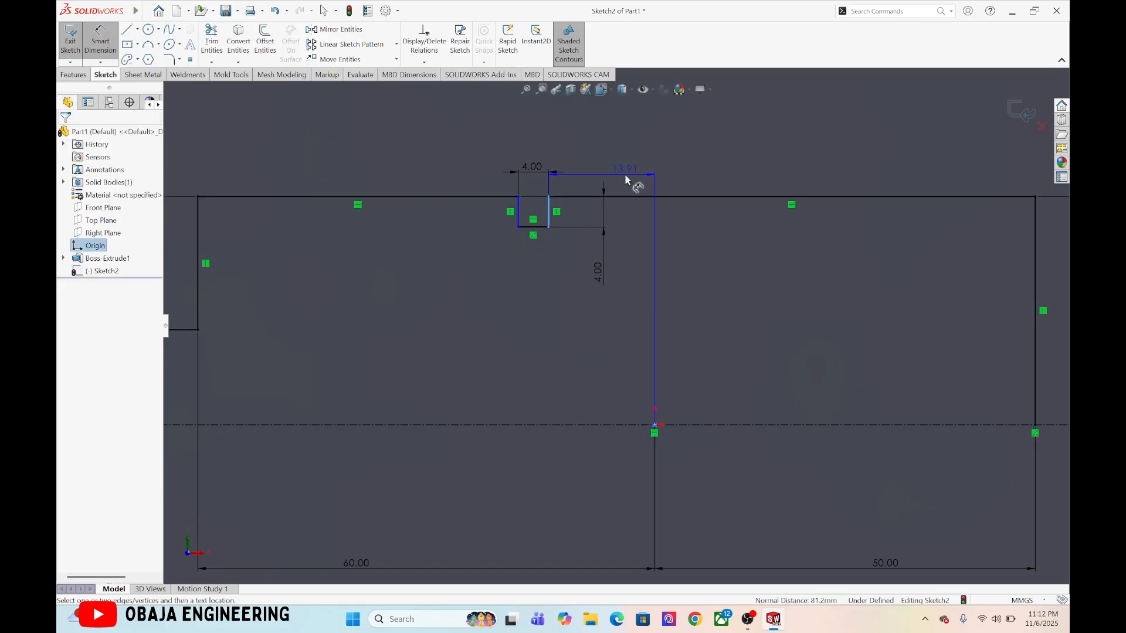
click(628, 170)
text(15)
key(Return)
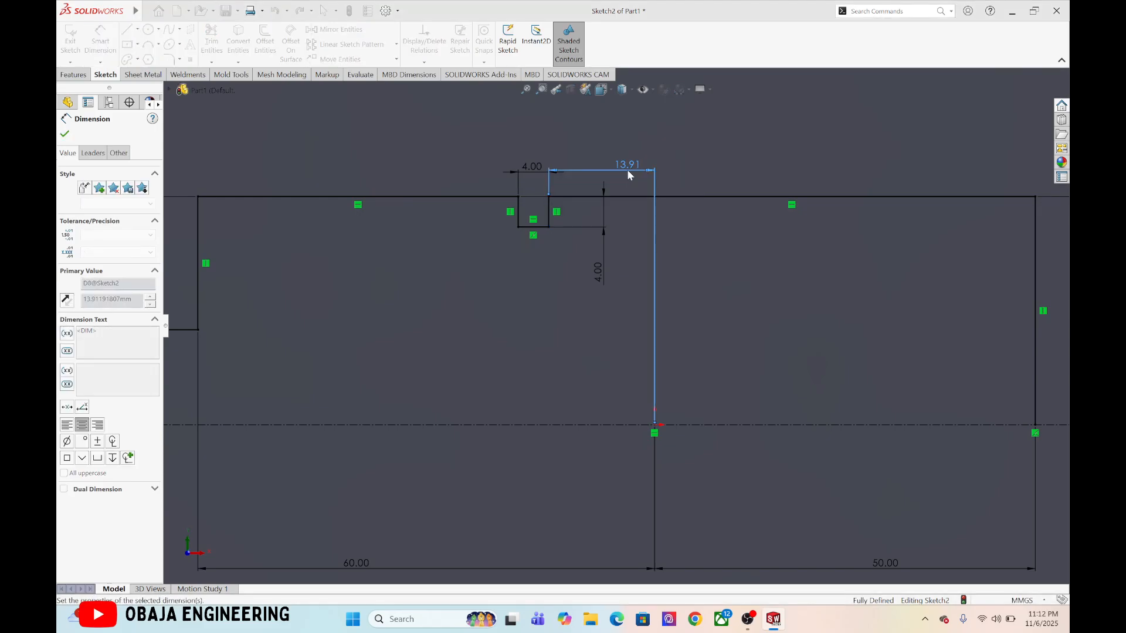
Add a 15 mm sketch fillet at the corner between the step's vertical line and the upper line
key(f)
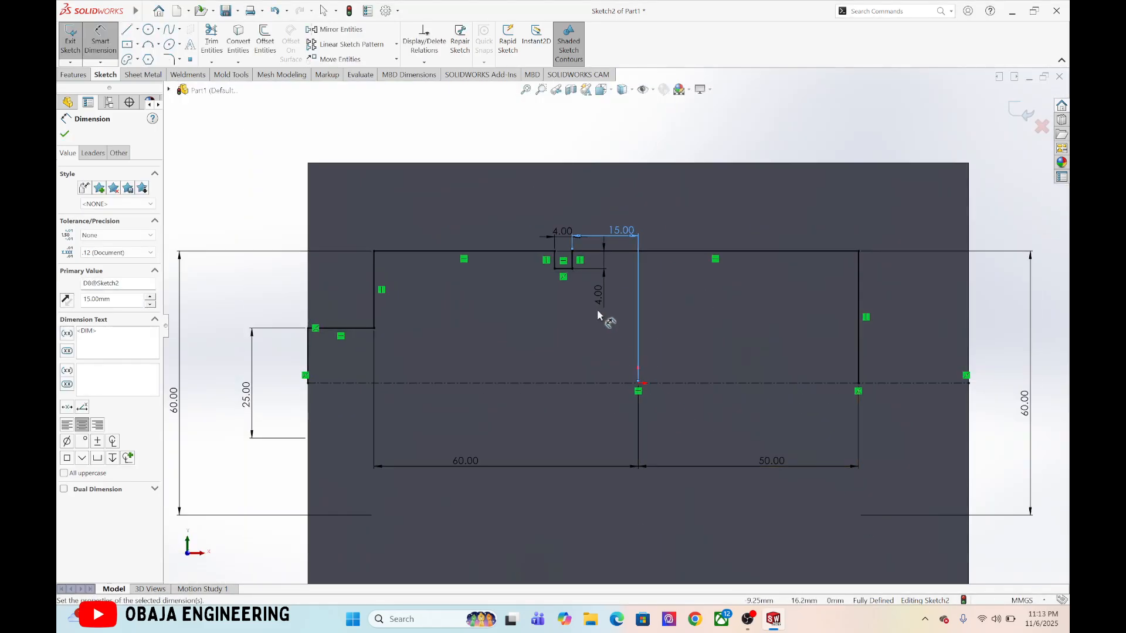
click(168, 59)
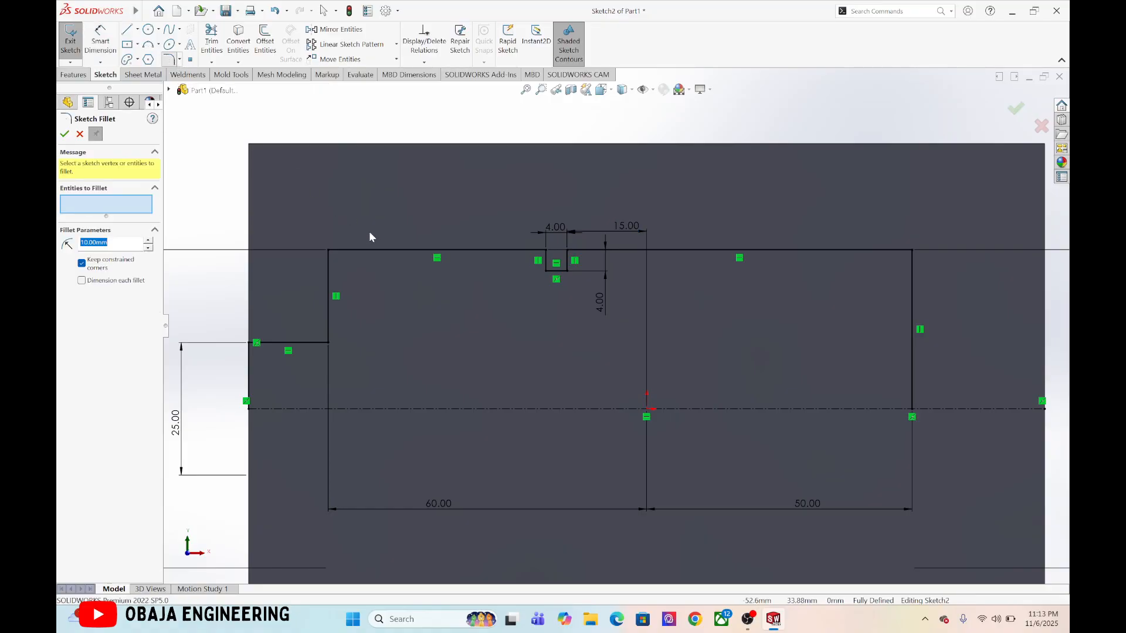
click(385, 252)
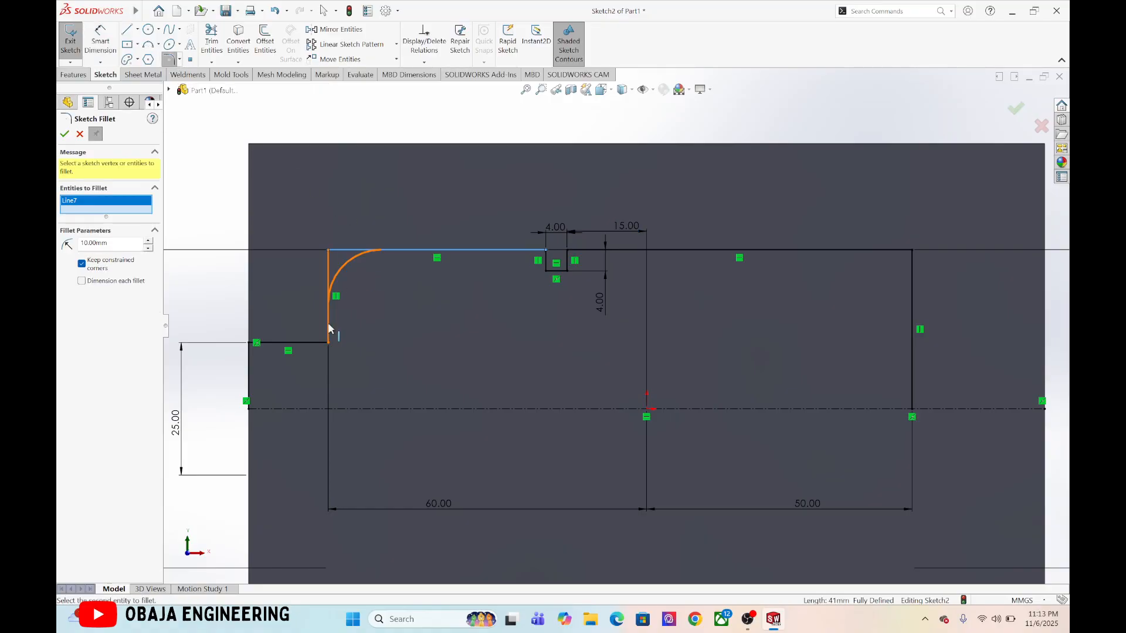
click(328, 327)
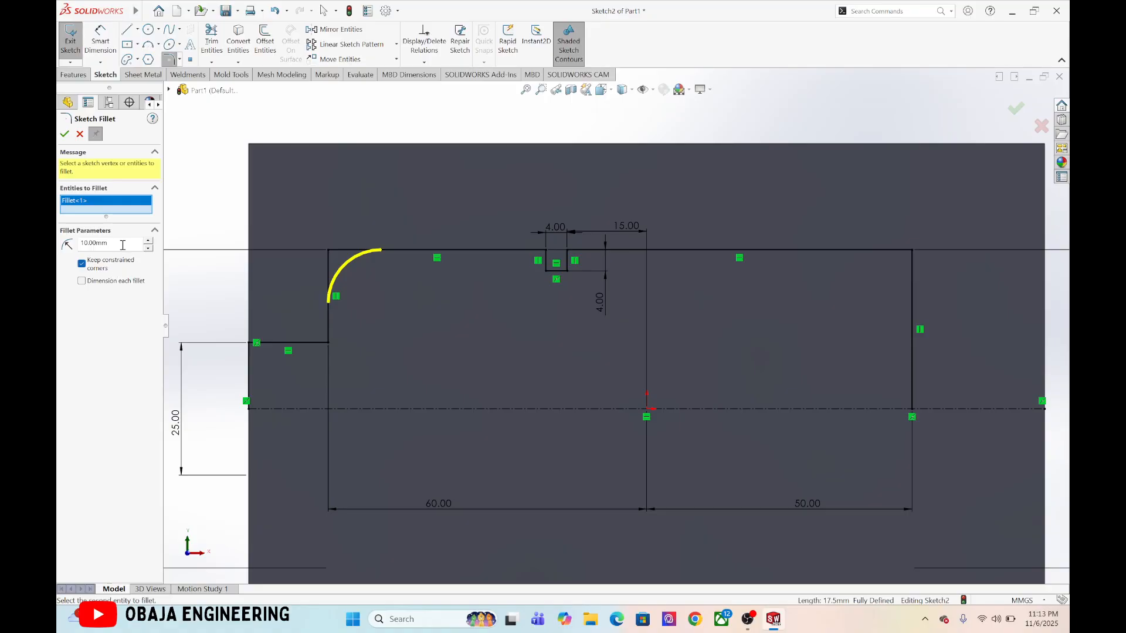
drag(122, 245, 69, 236)
text(15)
key(Return)
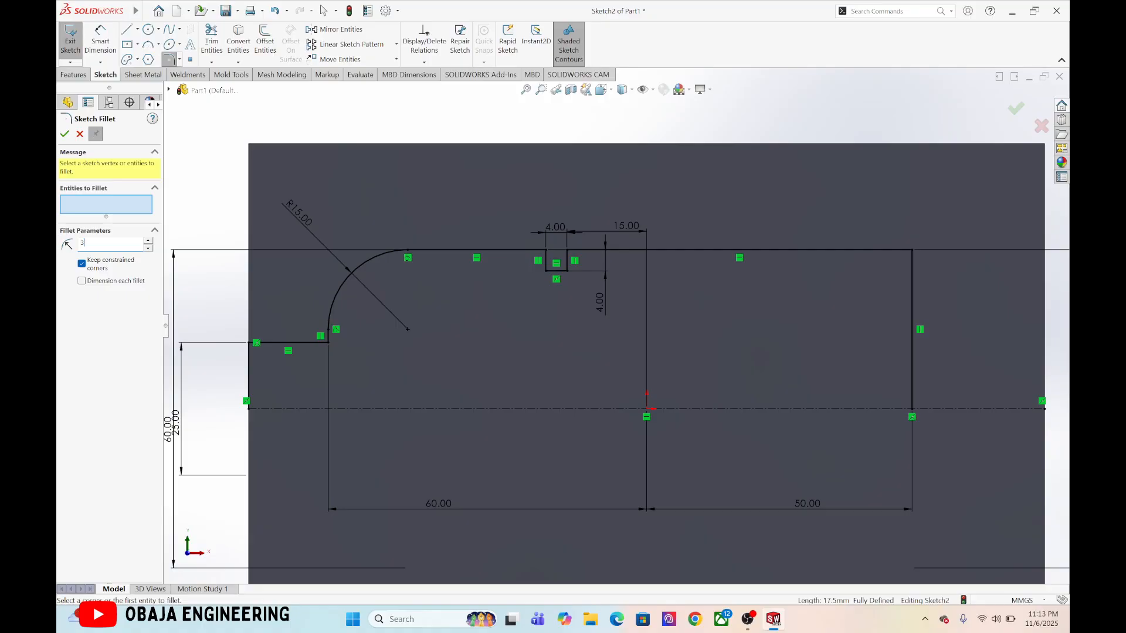
Add a 3 mm sketch fillet at the corner between the upper line and the far vertical end line
click(860, 251)
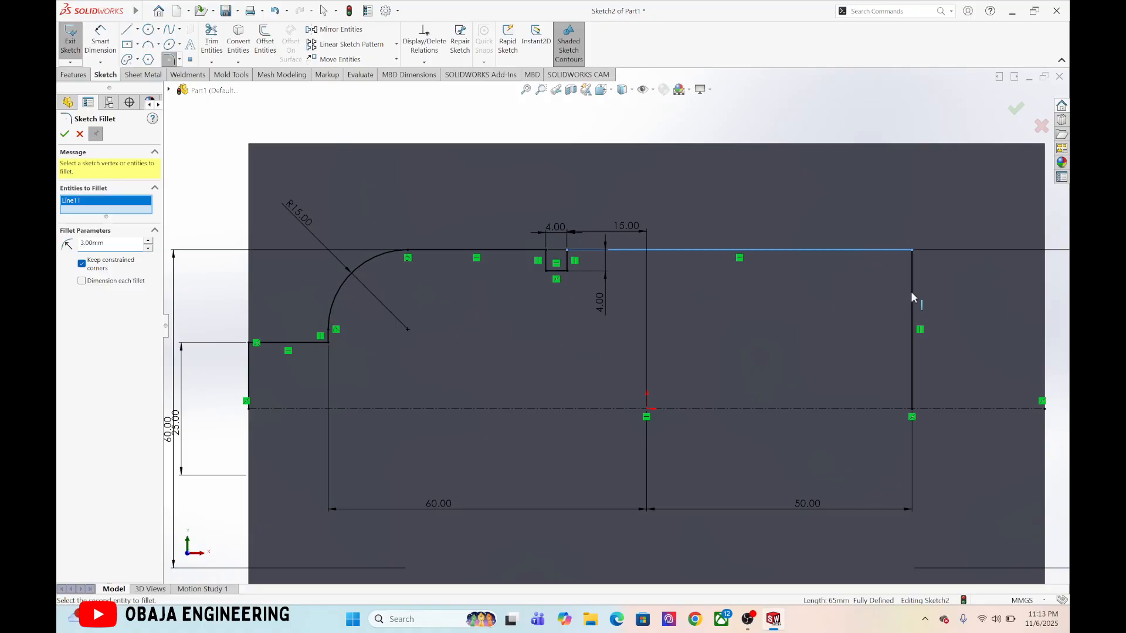
click(913, 293)
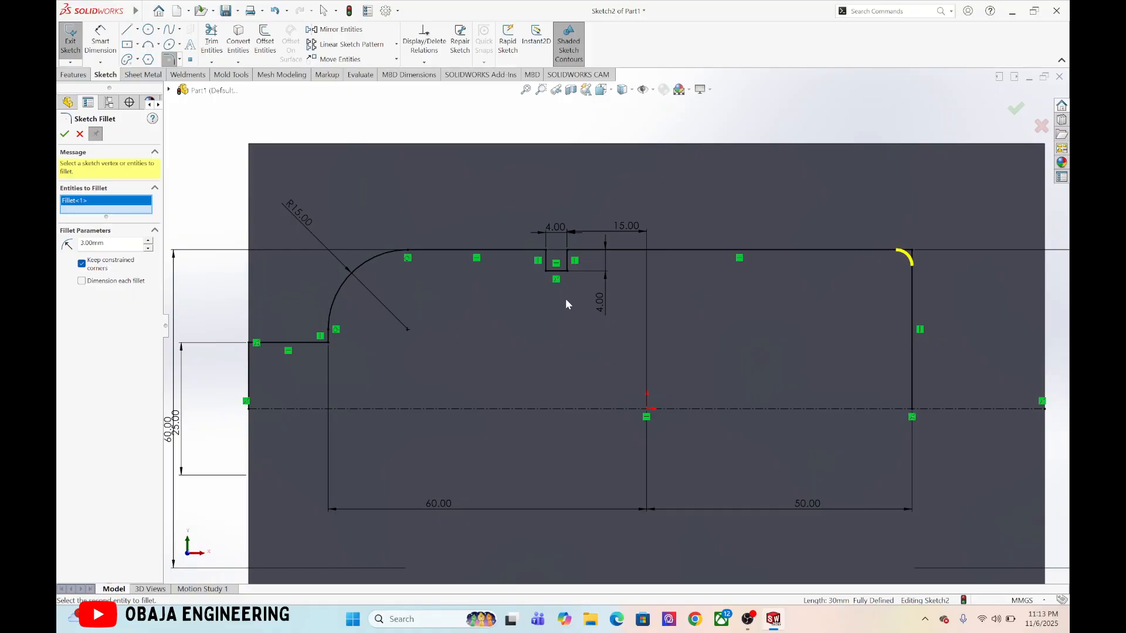
scroll(566, 304, down, 2)
click(64, 134)
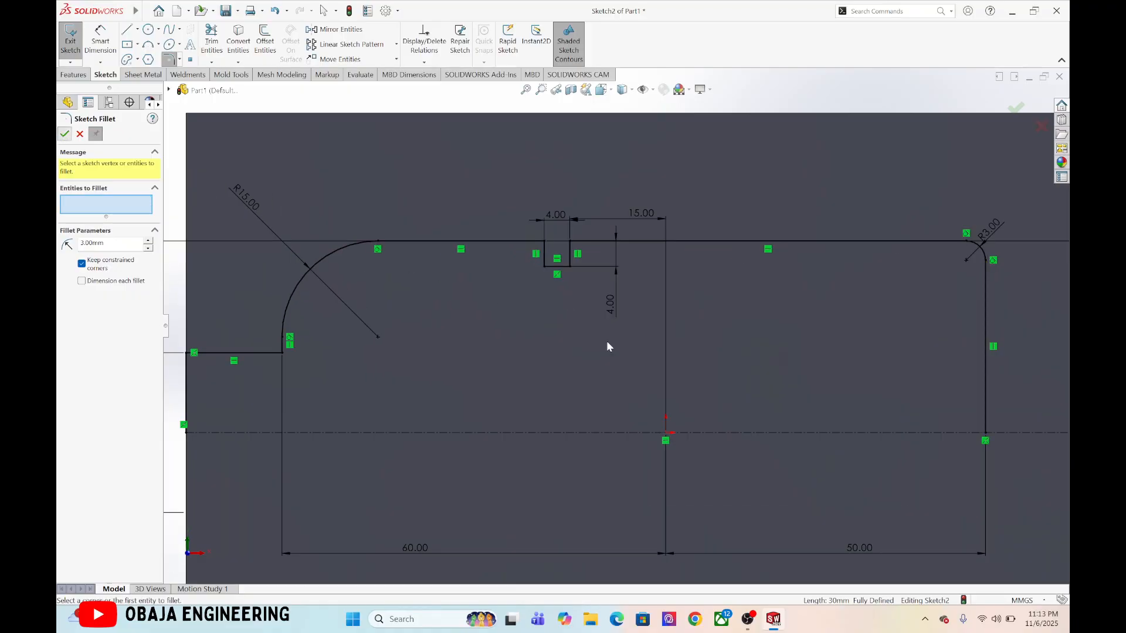
mouse_move(709, 390)
middle_down()
mouse_move(709, 311)
mouse_move(709, 343)
mouse_move(628, 329)
middle_up()
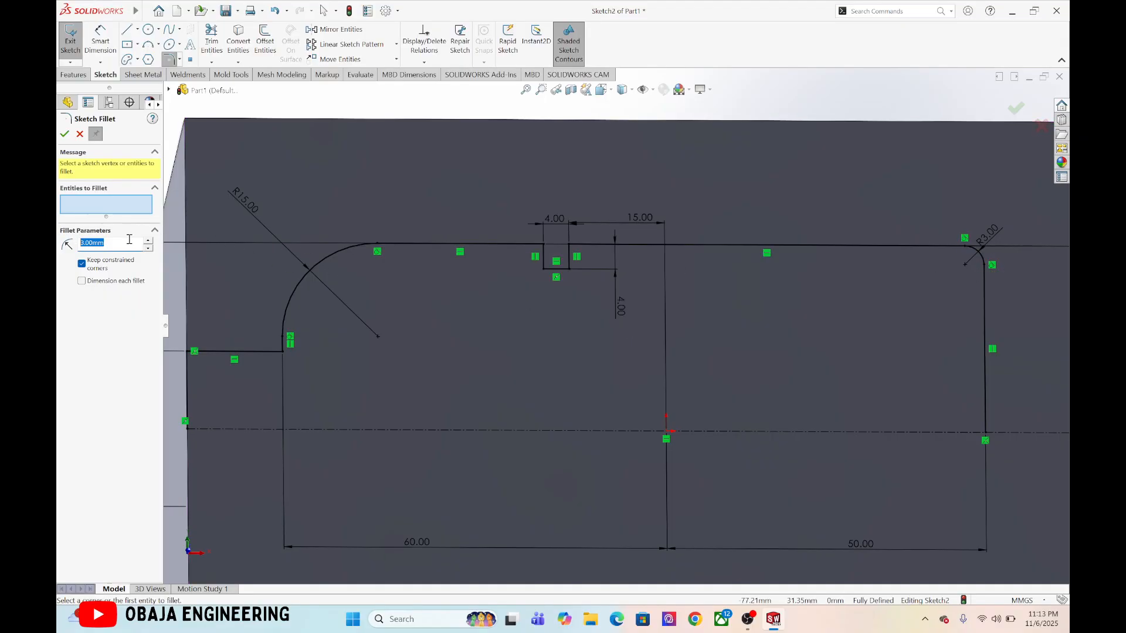
click(80, 133)
Set the fillet radius at the profile's far upper corner to 4 mm
double_click(989, 235)
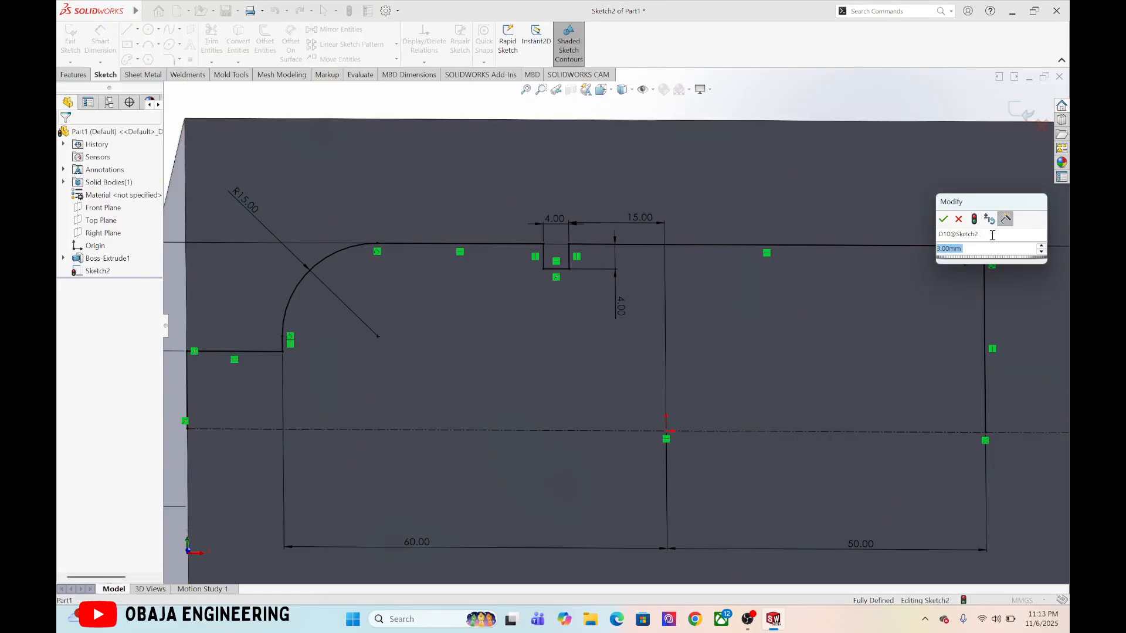
text(4)
key(Return)
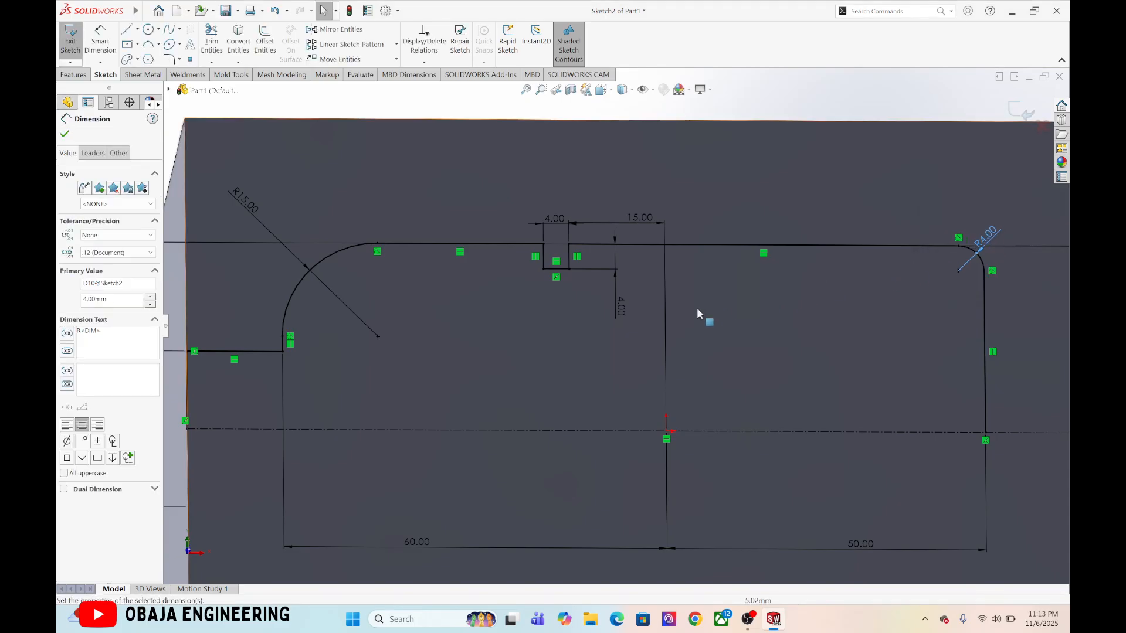
Add 3 mm sketch fillets at both upper corners of the notch, where its sides meet the upper lines
scroll(661, 329, up, 2)
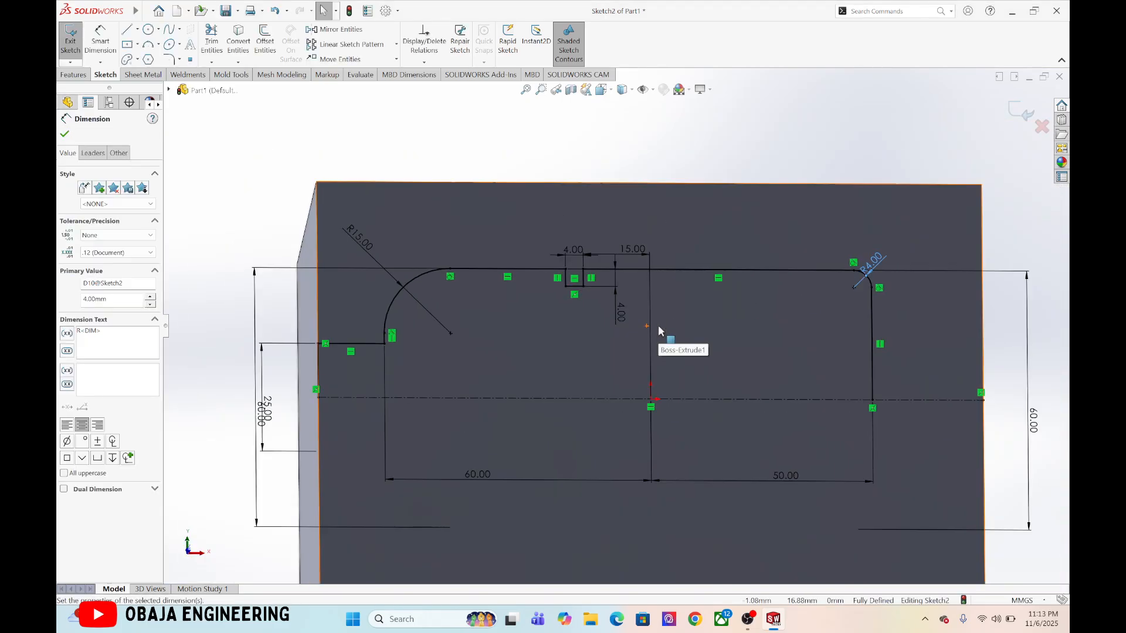
scroll(515, 263, down, 3)
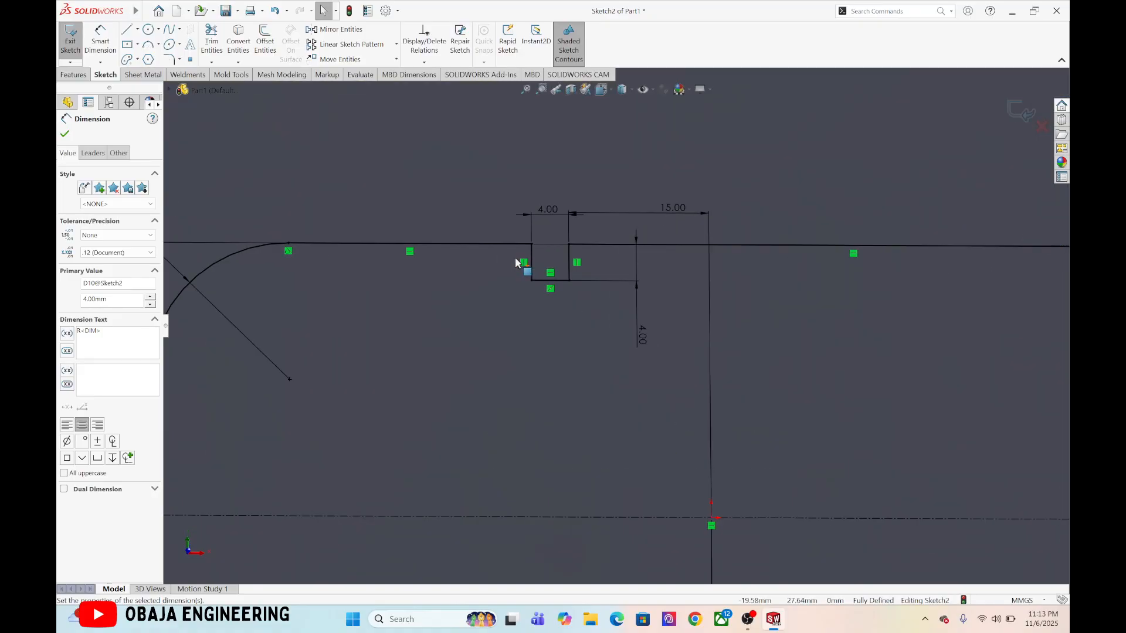
scroll(533, 255, down, 2)
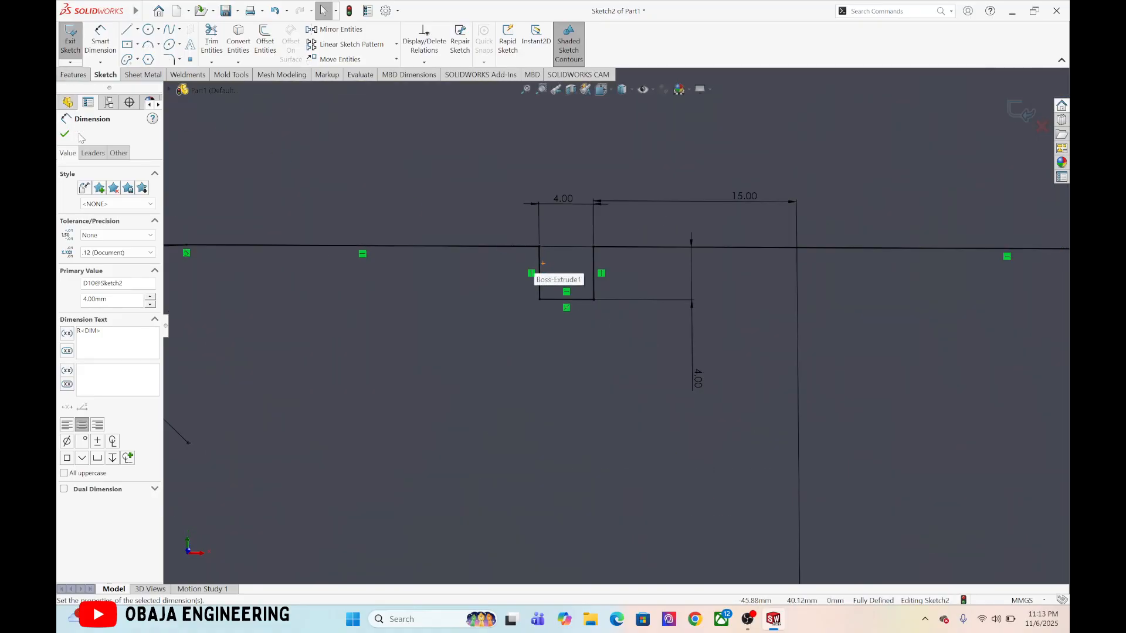
click(169, 59)
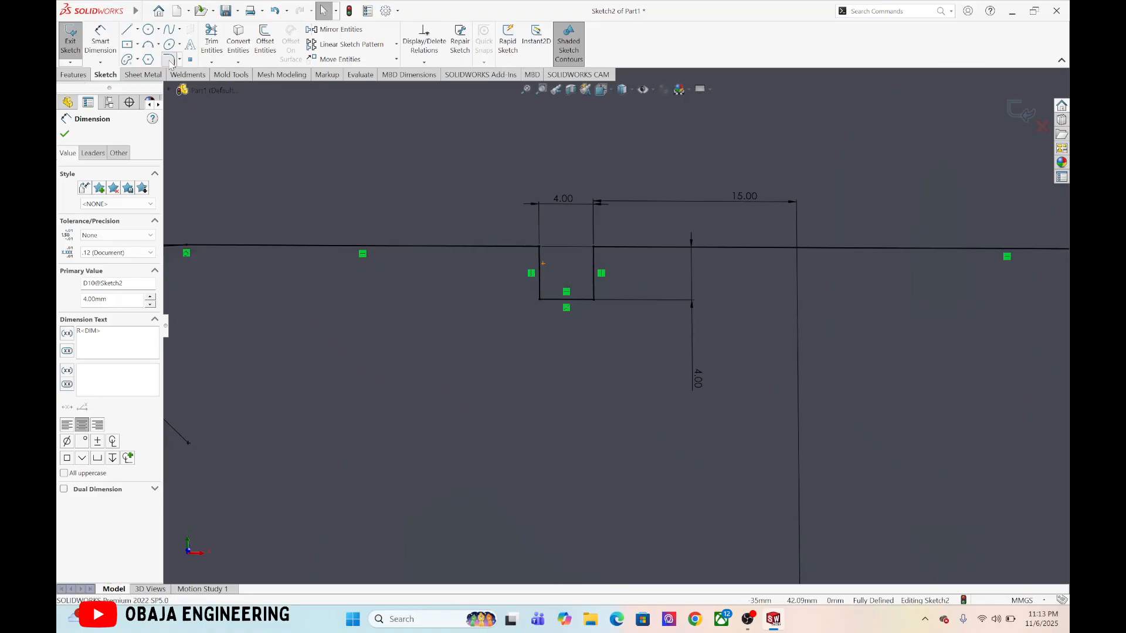
click(503, 246)
click(540, 272)
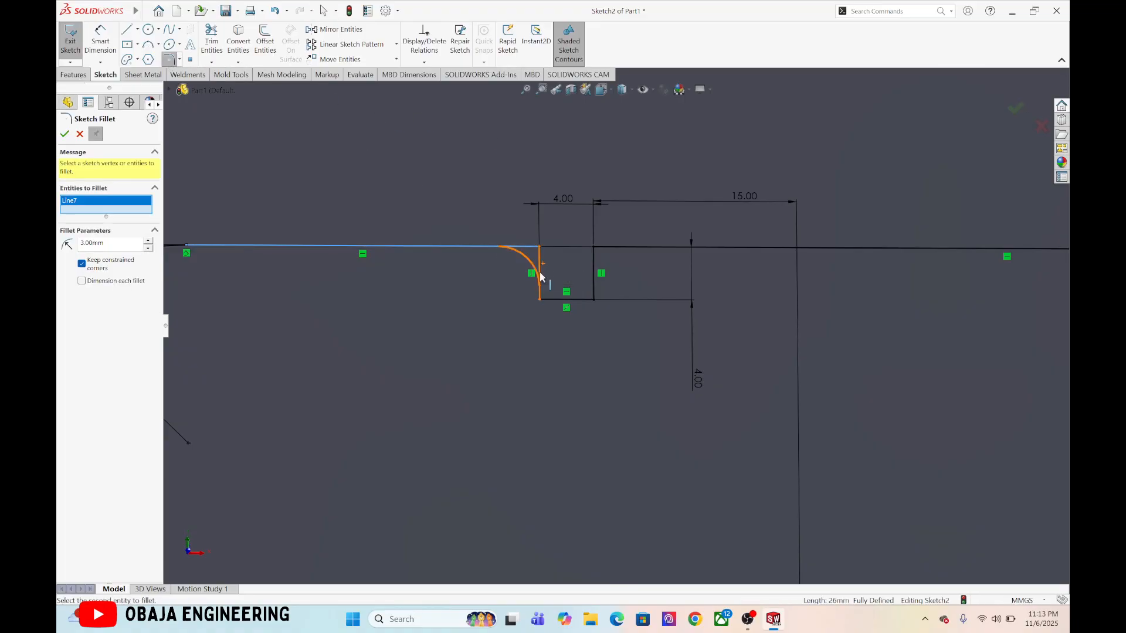
click(624, 248)
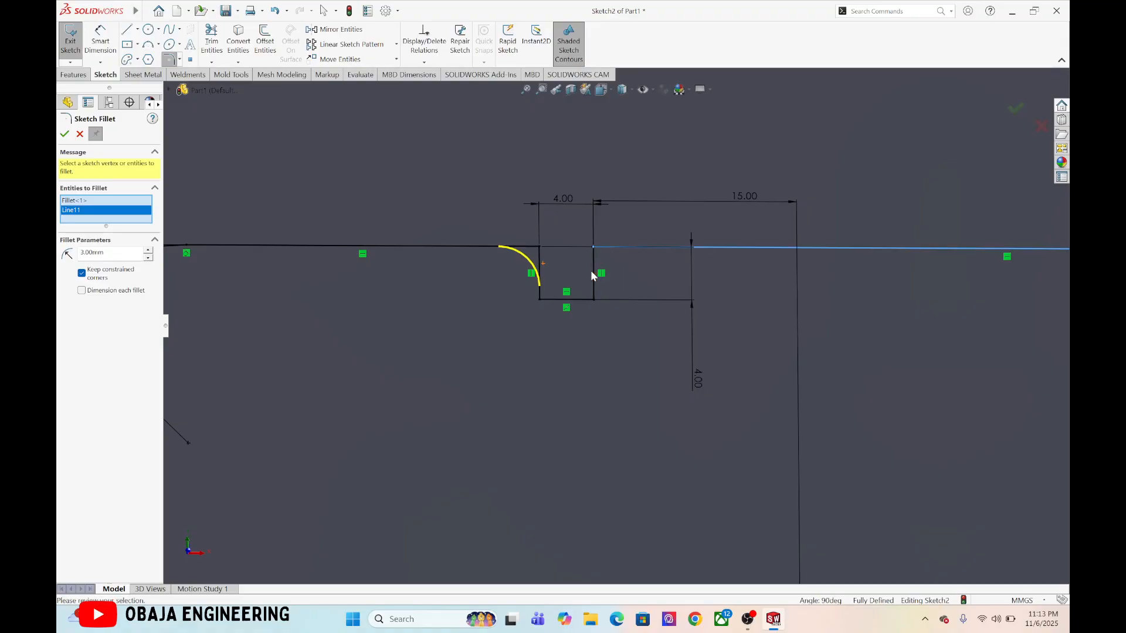
click(594, 270)
key(f)
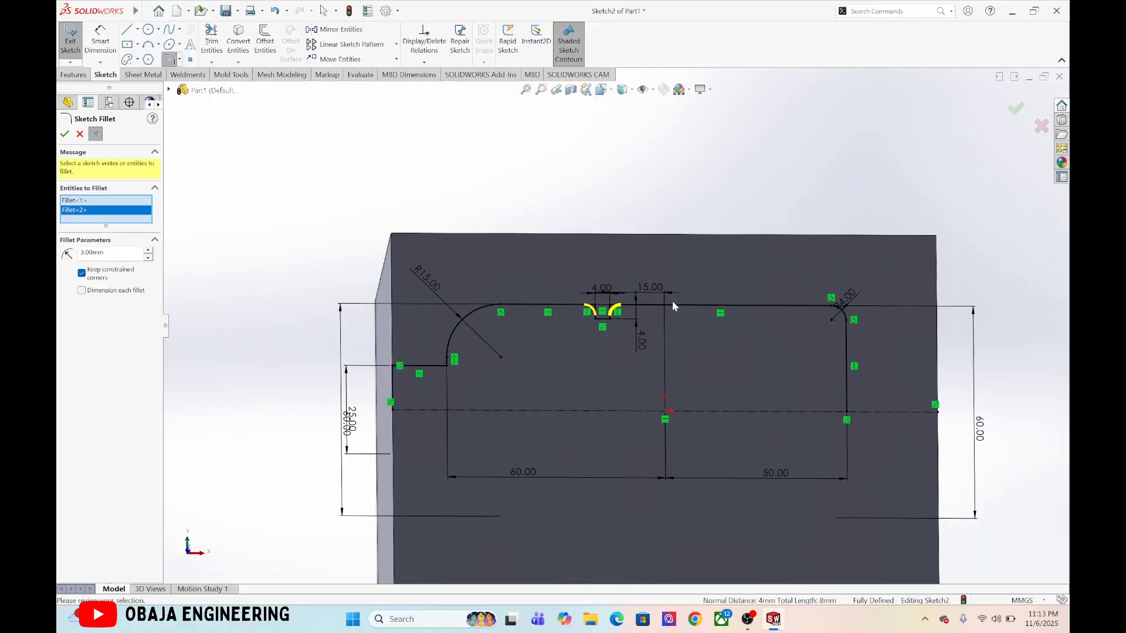
click(65, 135)
Check the notch fillets, finish the Sketch Fillet command and exit the profile sketch
mouse_move(658, 261)
middle_down()
mouse_move(741, 346)
mouse_move(739, 301)
mouse_move(817, 330)
mouse_move(692, 329)
mouse_move(706, 351)
middle_up()
scroll(705, 351, up, 4)
scroll(603, 319, down, 6)
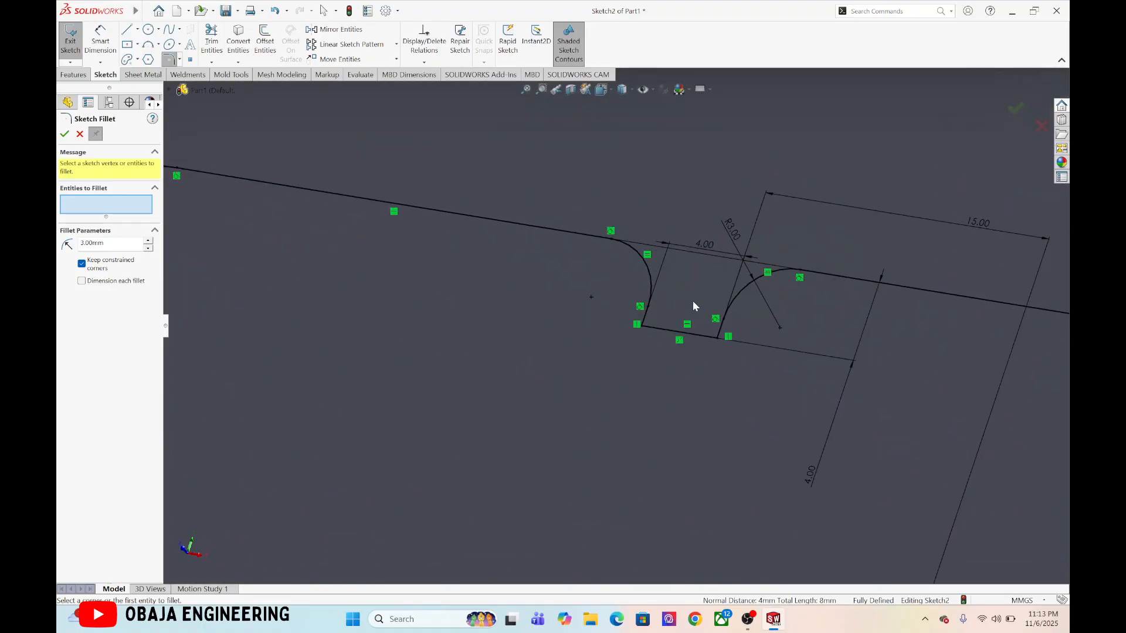
scroll(700, 293, up, 5)
middle_drag(700, 298, 698, 328)
click(1016, 110)
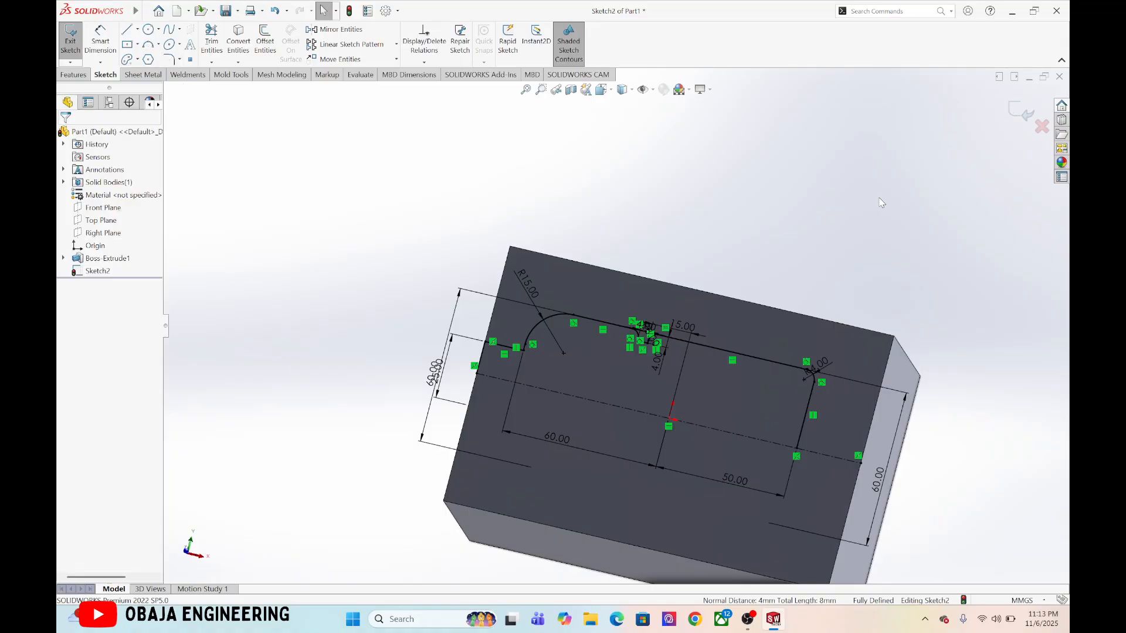
click(1018, 108)
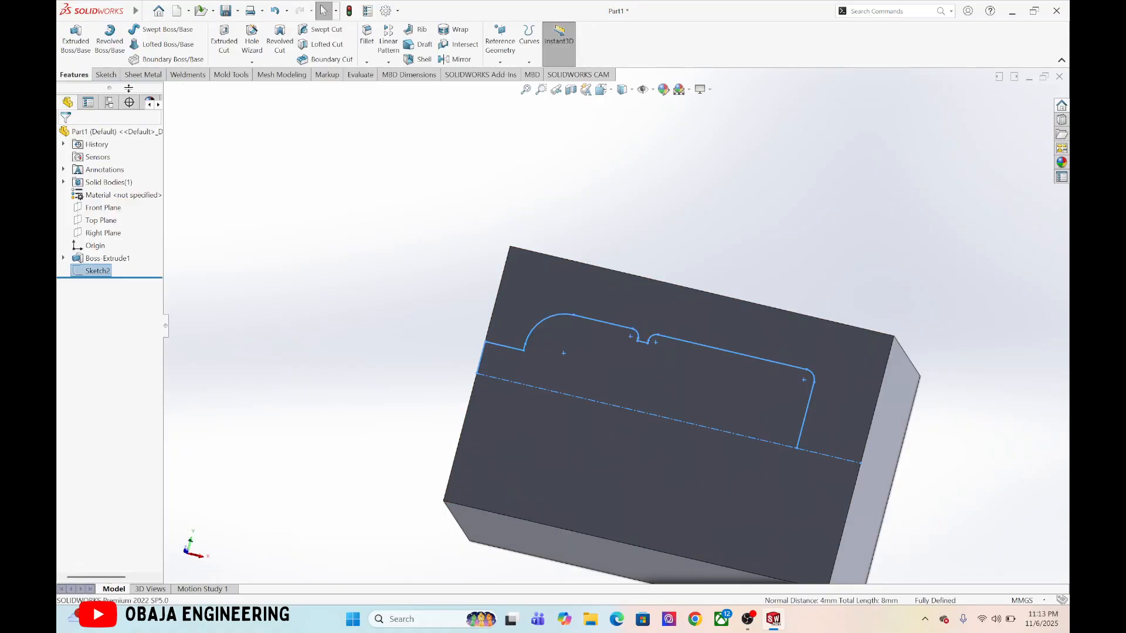
Cut the block with a Revolved Cut of the filleted profile about the sketch centreline
click(224, 41)
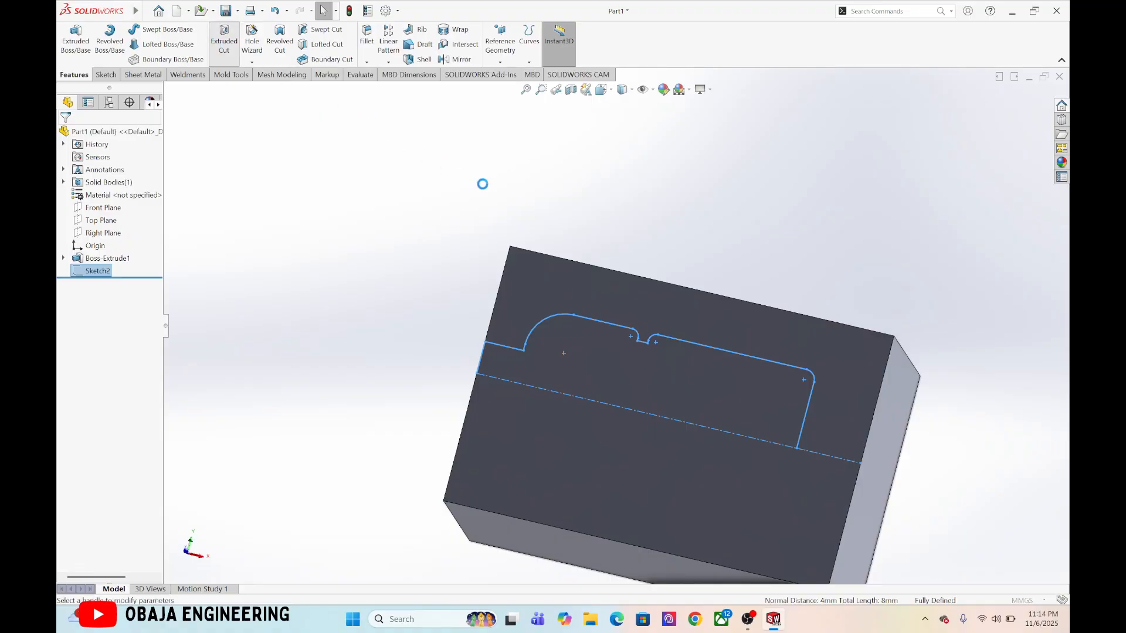
click(80, 135)
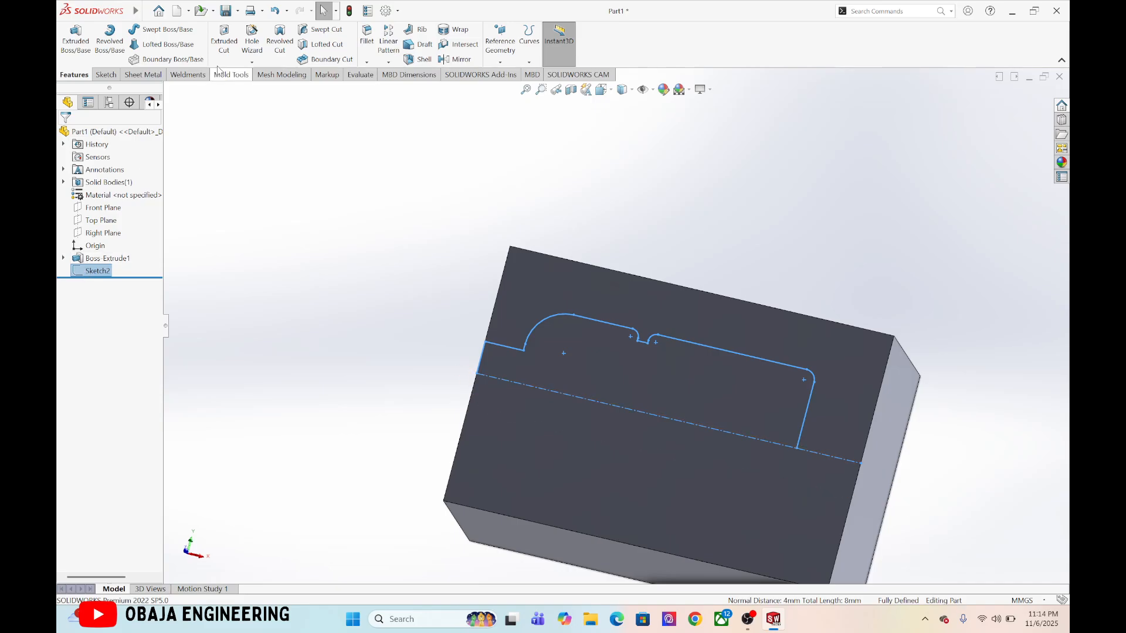
click(279, 41)
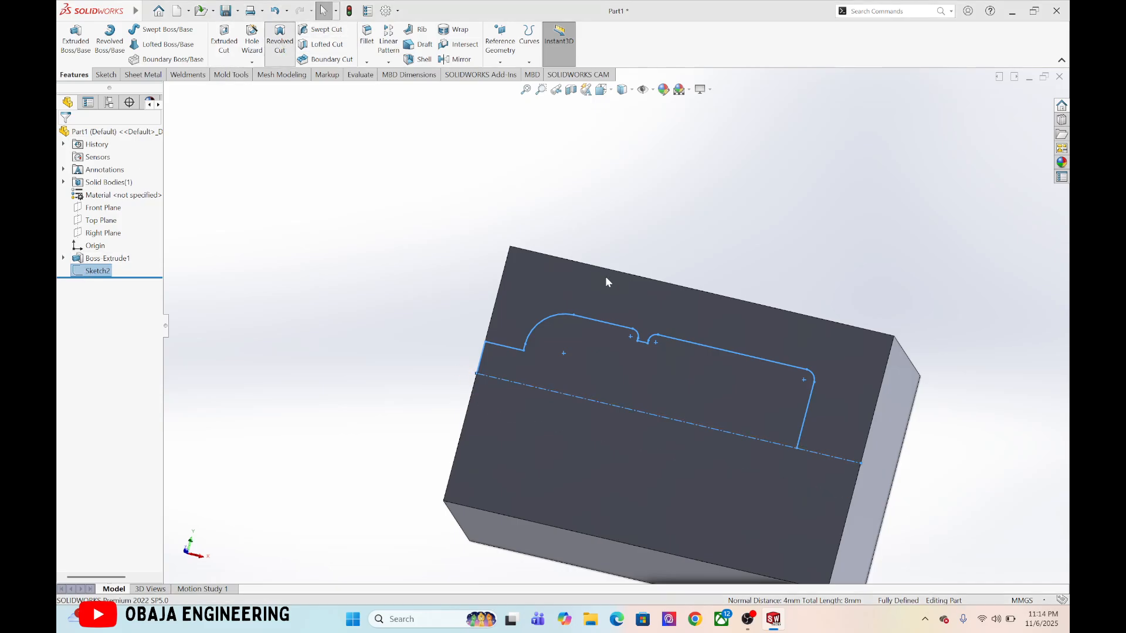
click(582, 317)
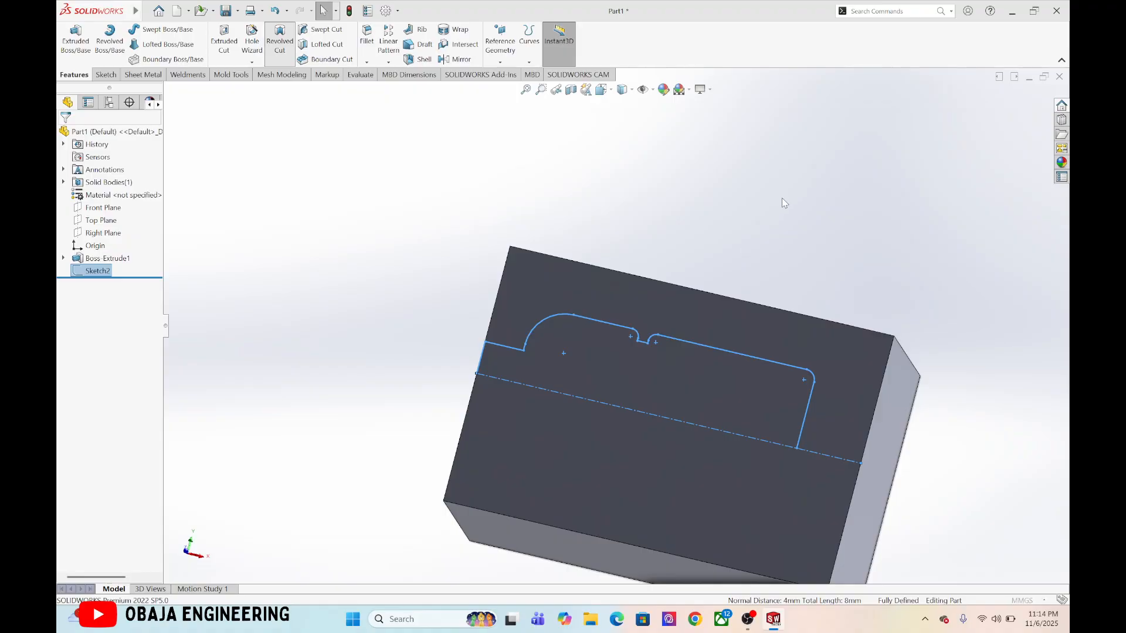
click(65, 134)
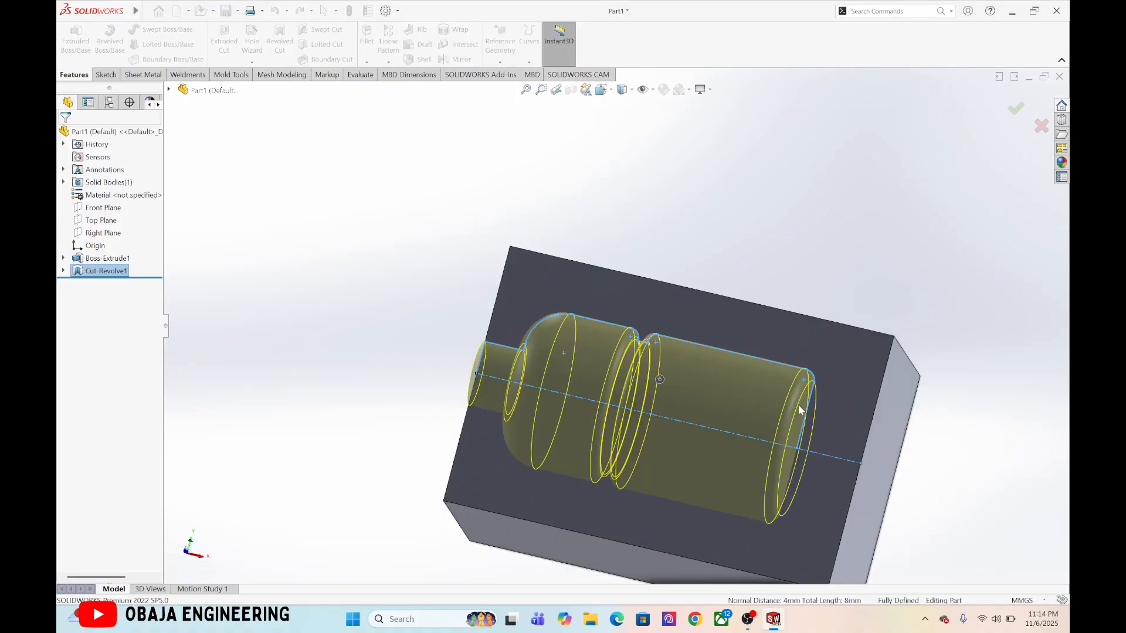
Show the block in isometric view and examine the revolved cavity on its front face
middle_drag(918, 394, 874, 354)
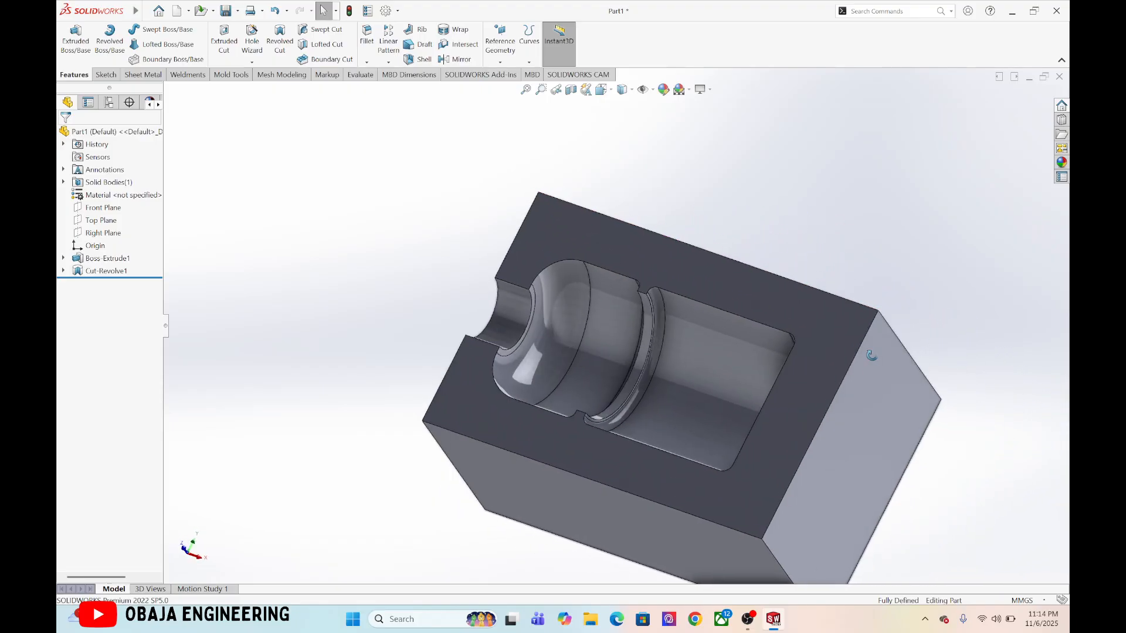
key(ctrl+7)
scroll(518, 414, down, 3)
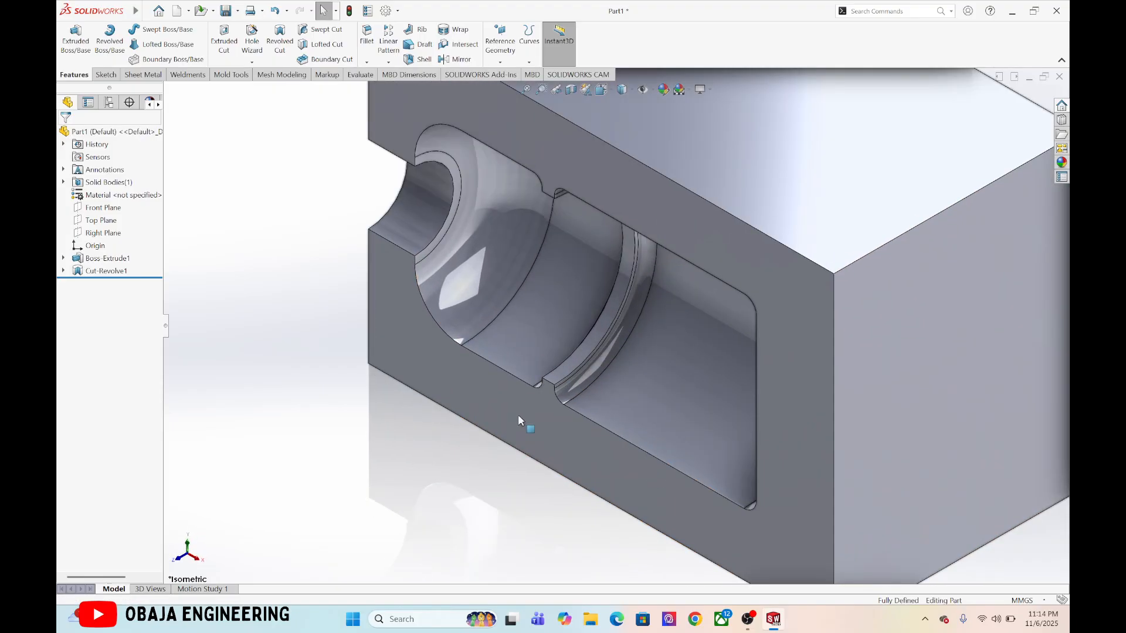
scroll(581, 404, up, 3)
scroll(677, 302, up, 2)
scroll(743, 249, down, 2)
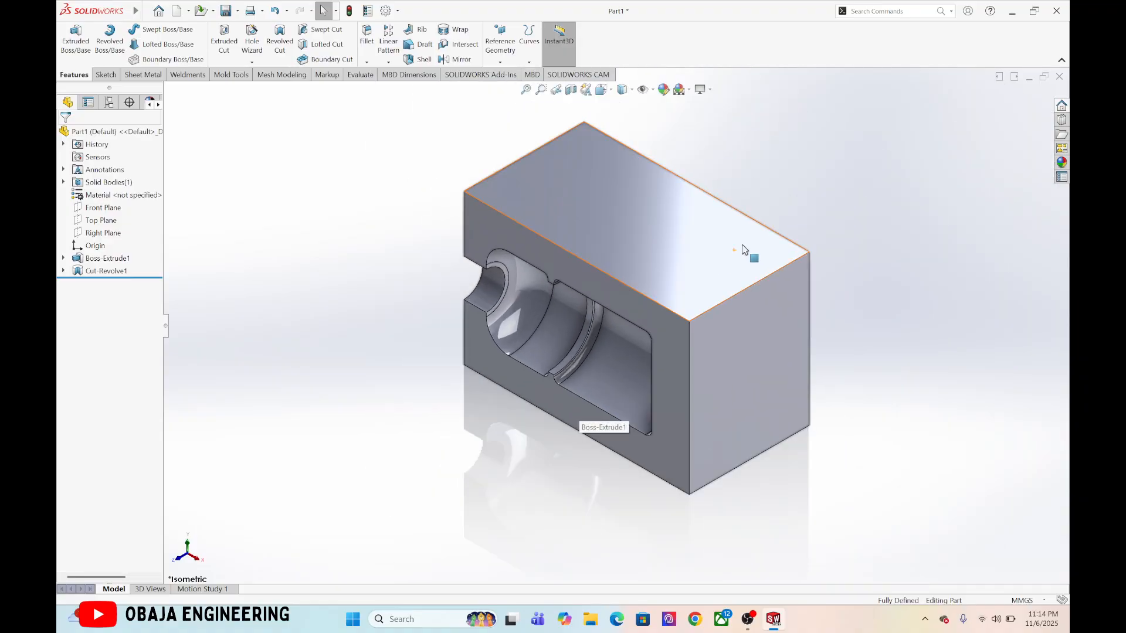
Save the part to the D: drive as an IGES (*.igs) file named "mold tumblr"
click(147, 11)
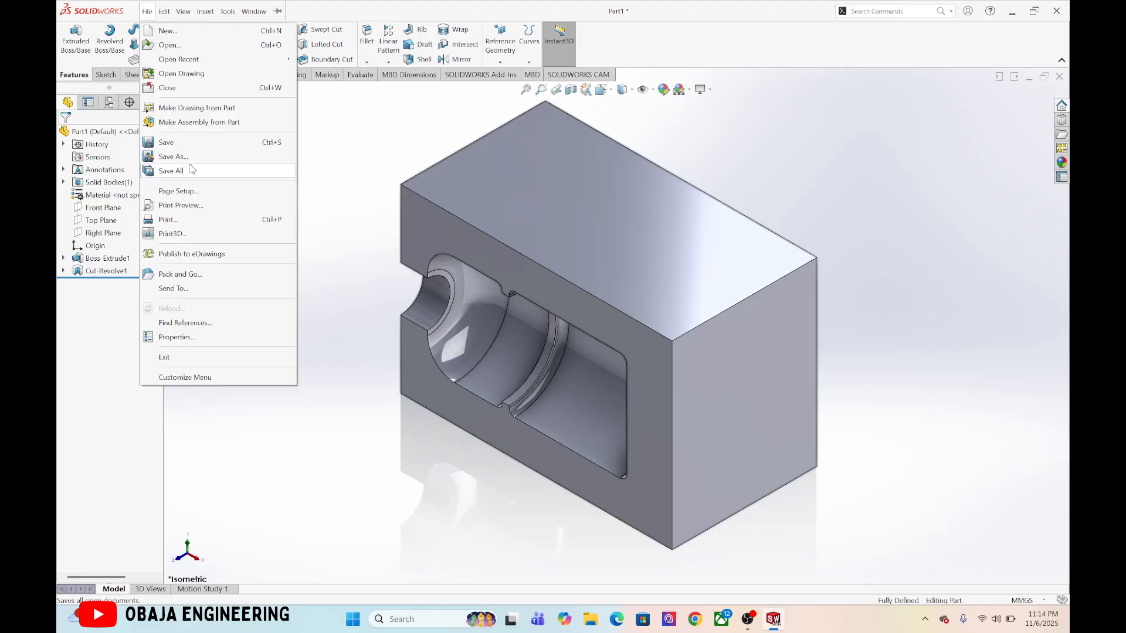
click(166, 156)
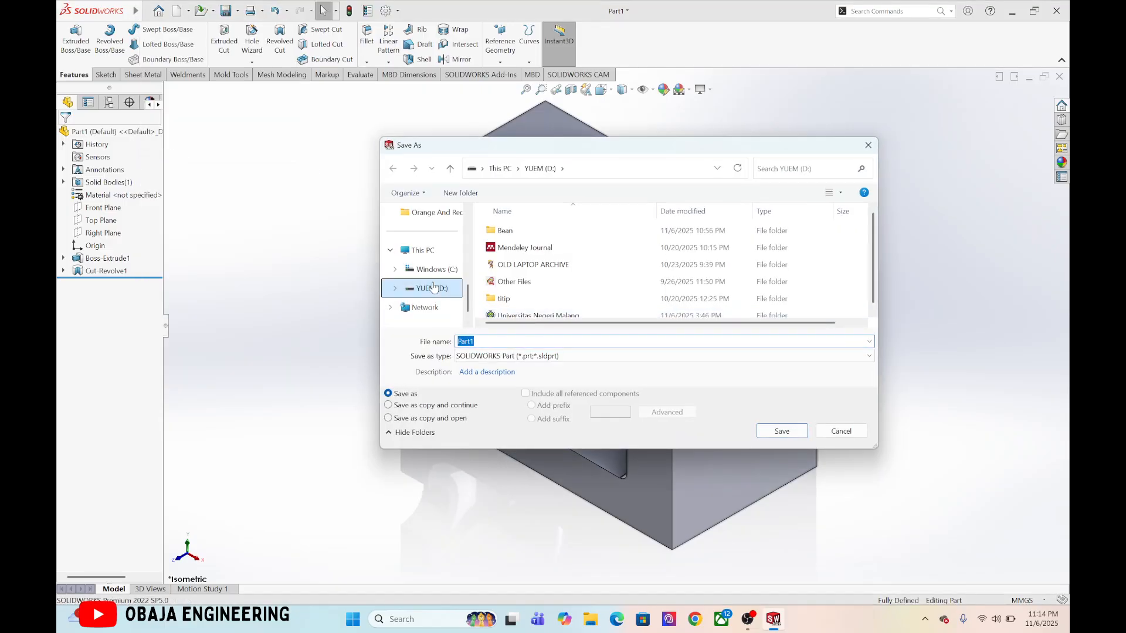
click(523, 356)
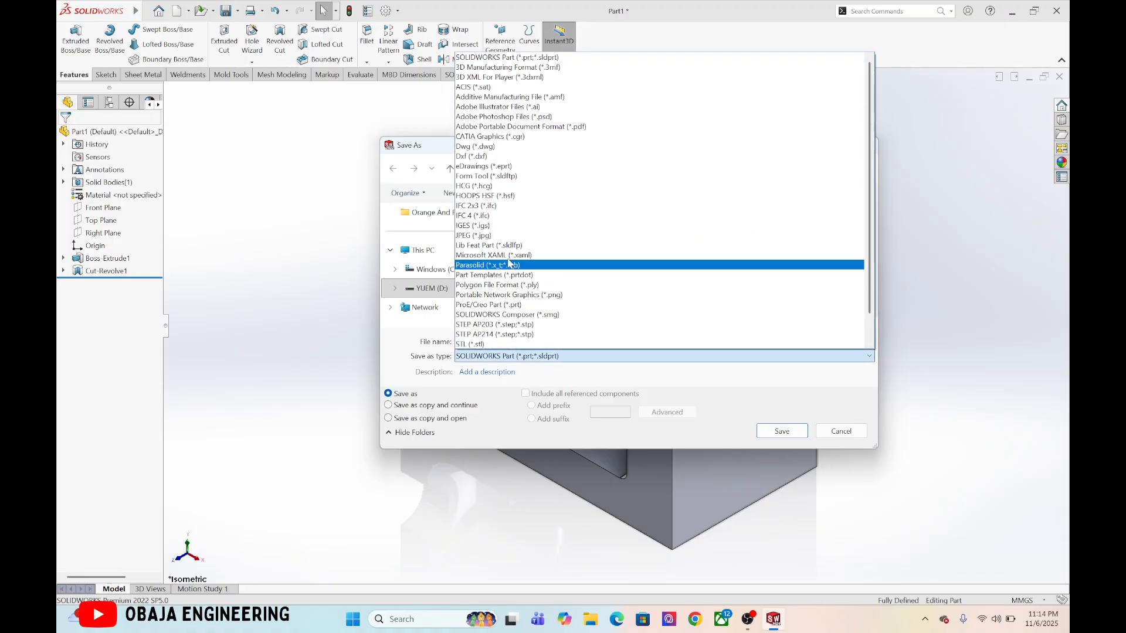
click(506, 222)
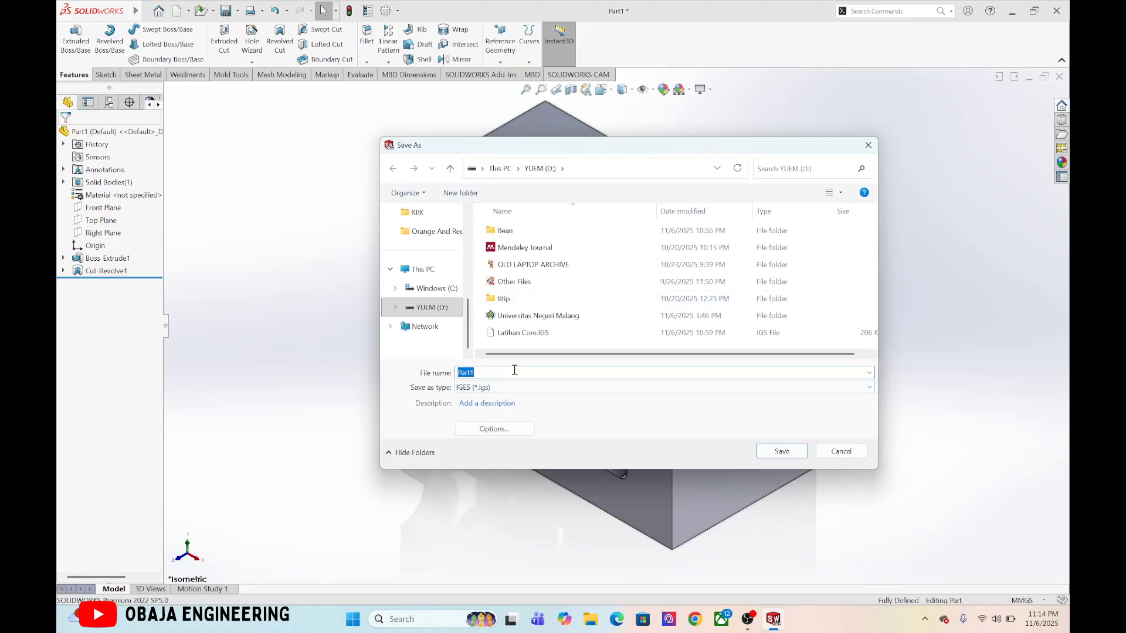
text(mold tumblr)
key(Return)
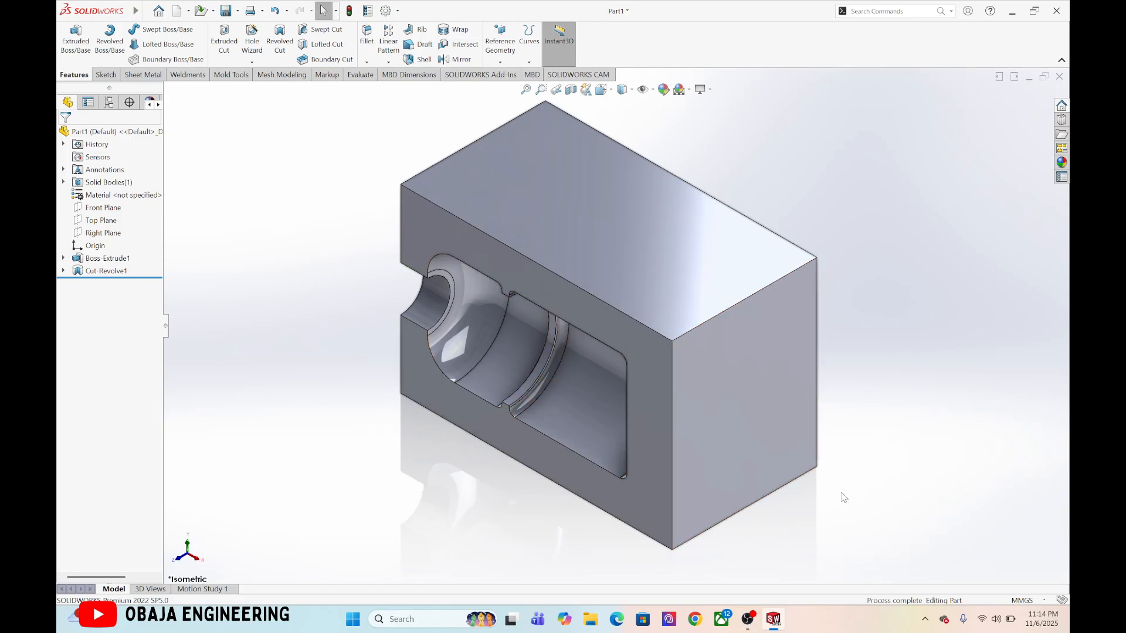
Start Mastercam X5 and display the coordinate axes in its empty graphics area
key(super)
text(master)
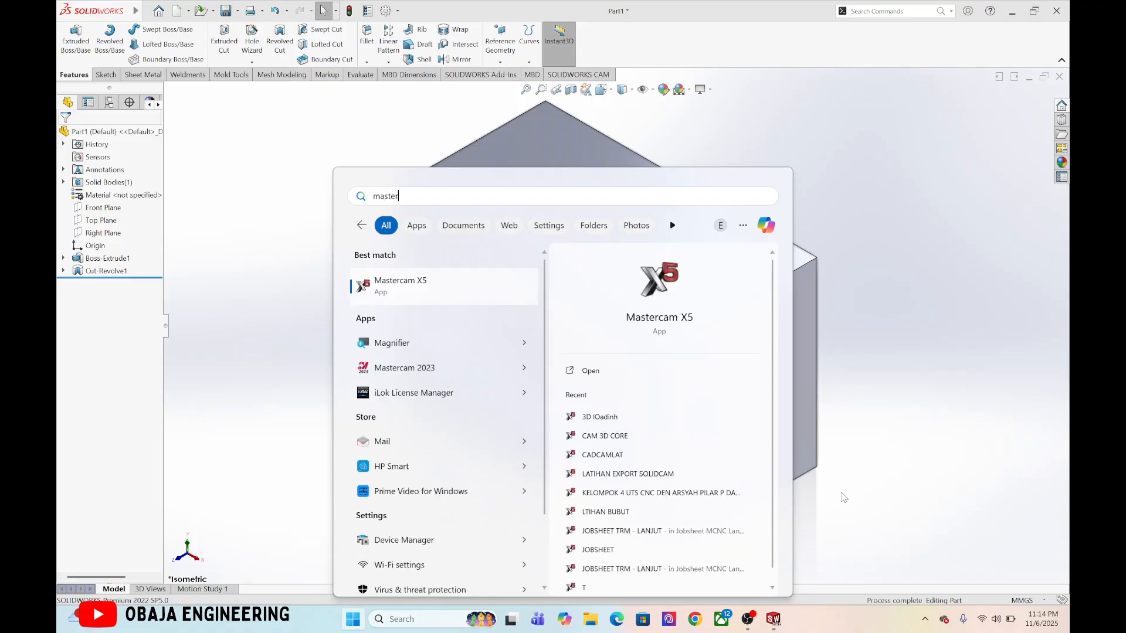
key(Return)
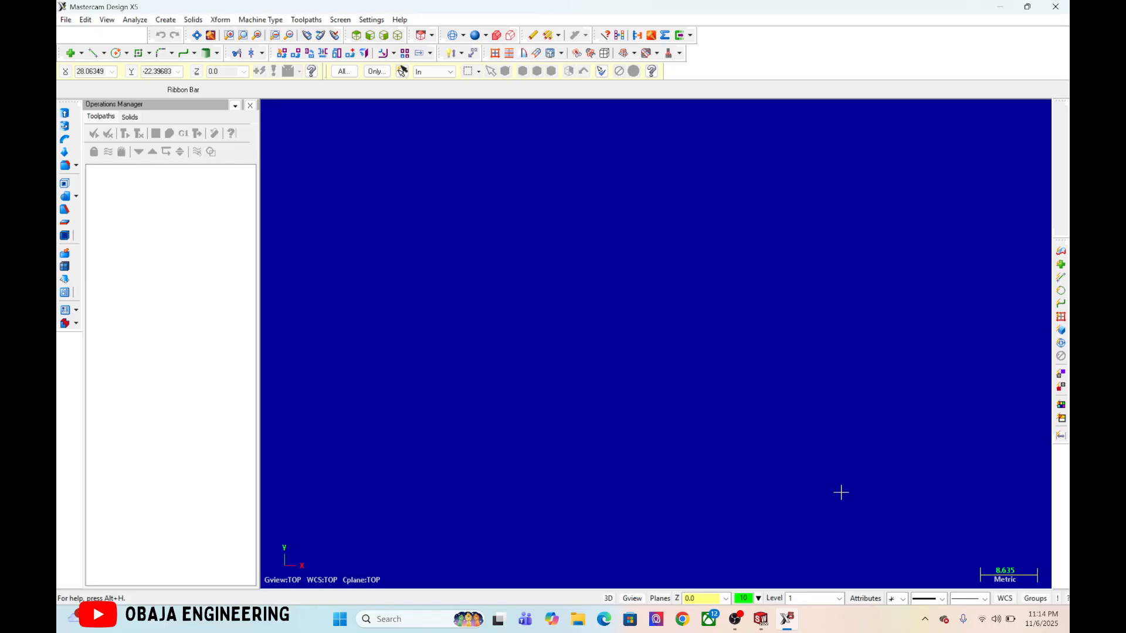
key(fn+Escape)
key(F9)
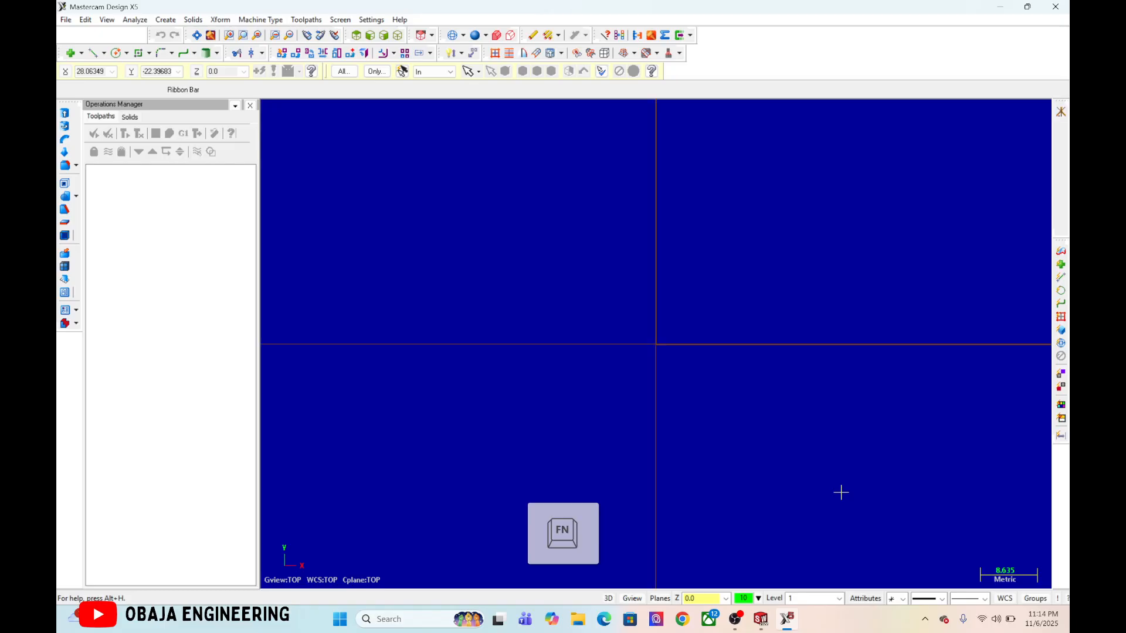
Begin opening a file in Mastercam and set the file type to IGES Files (*.IGS;*.IGES)
click(66, 20)
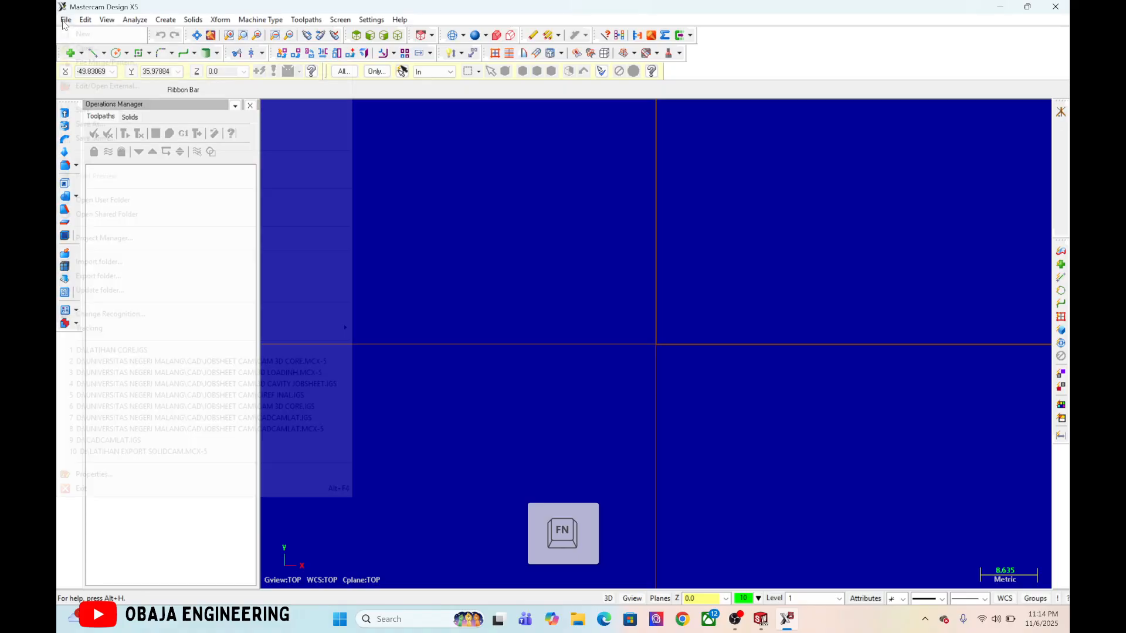
click(153, 50)
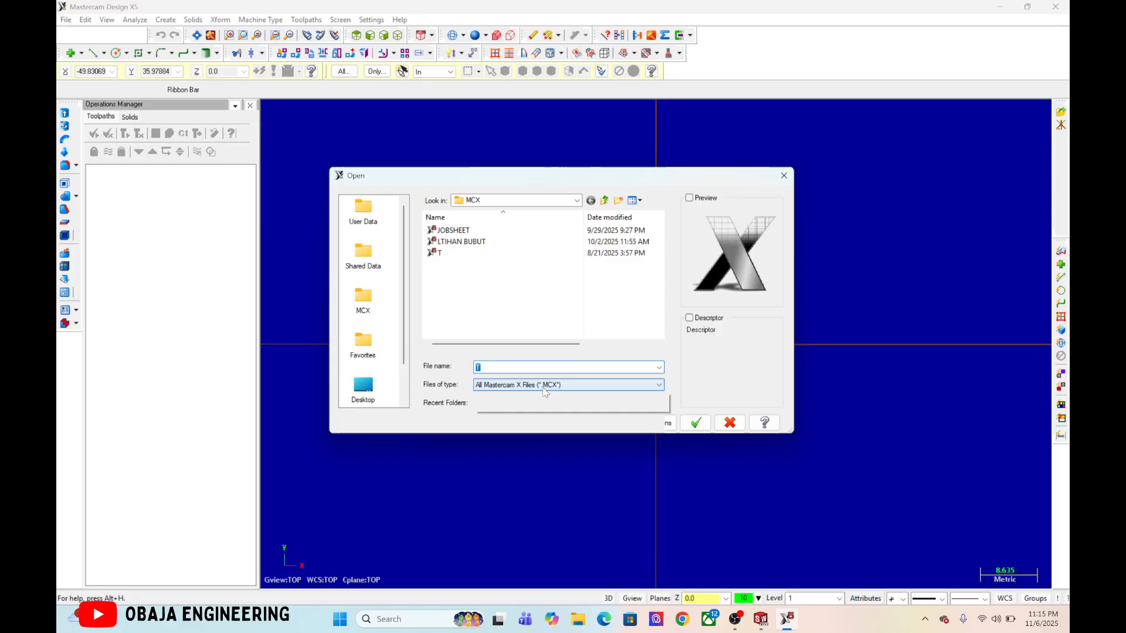
click(545, 384)
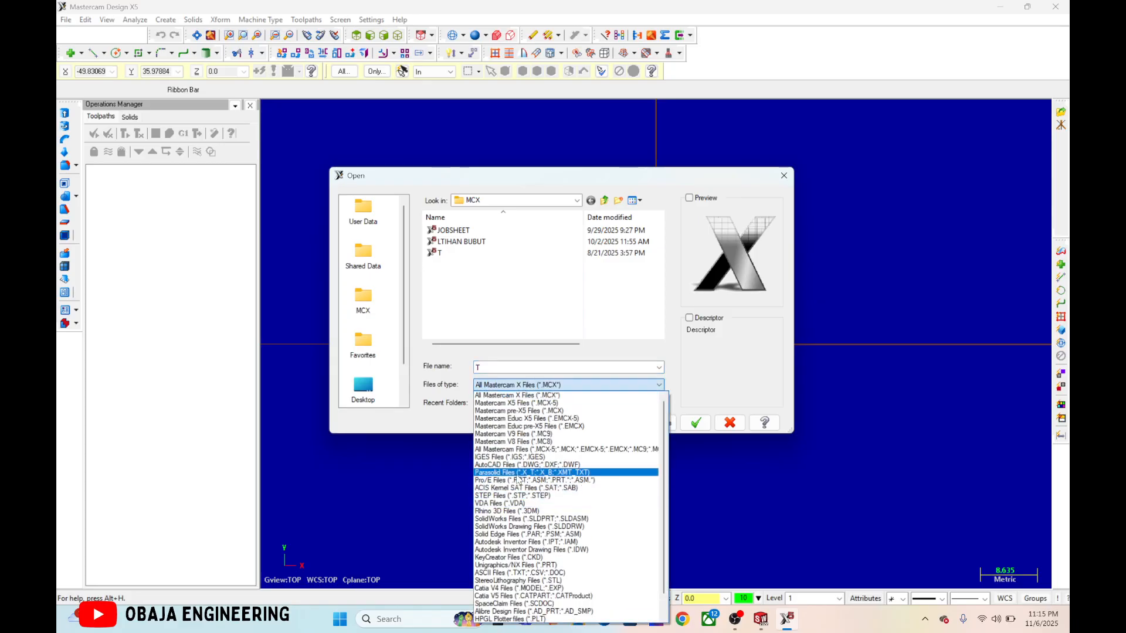
scroll(557, 519, down, 1)
scroll(557, 518, up, 1)
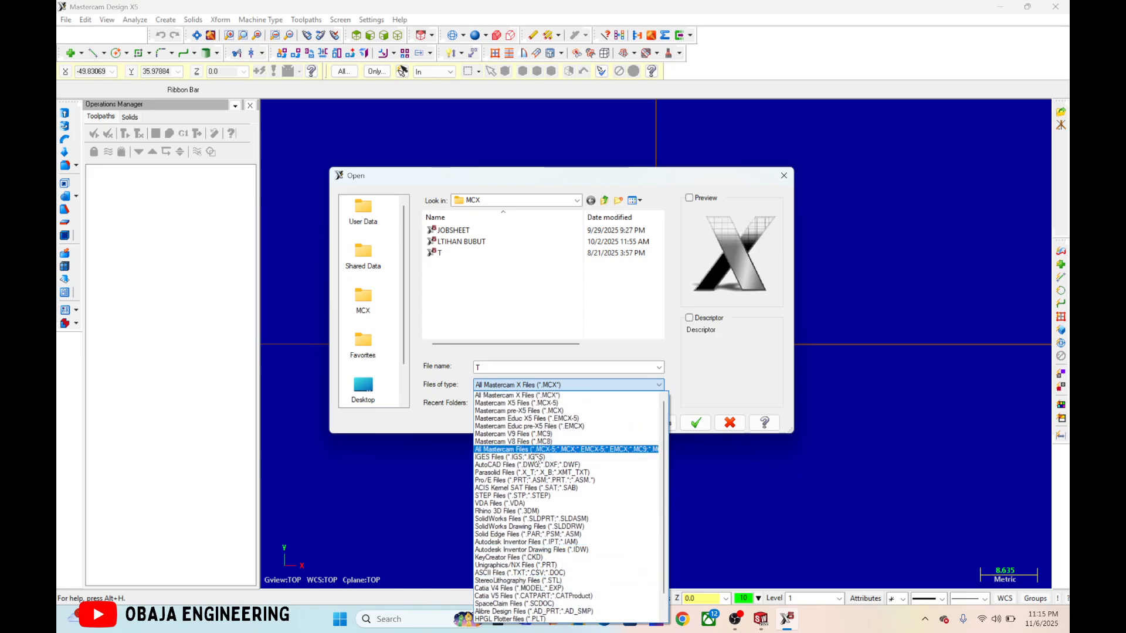
scroll(536, 459, down, 1)
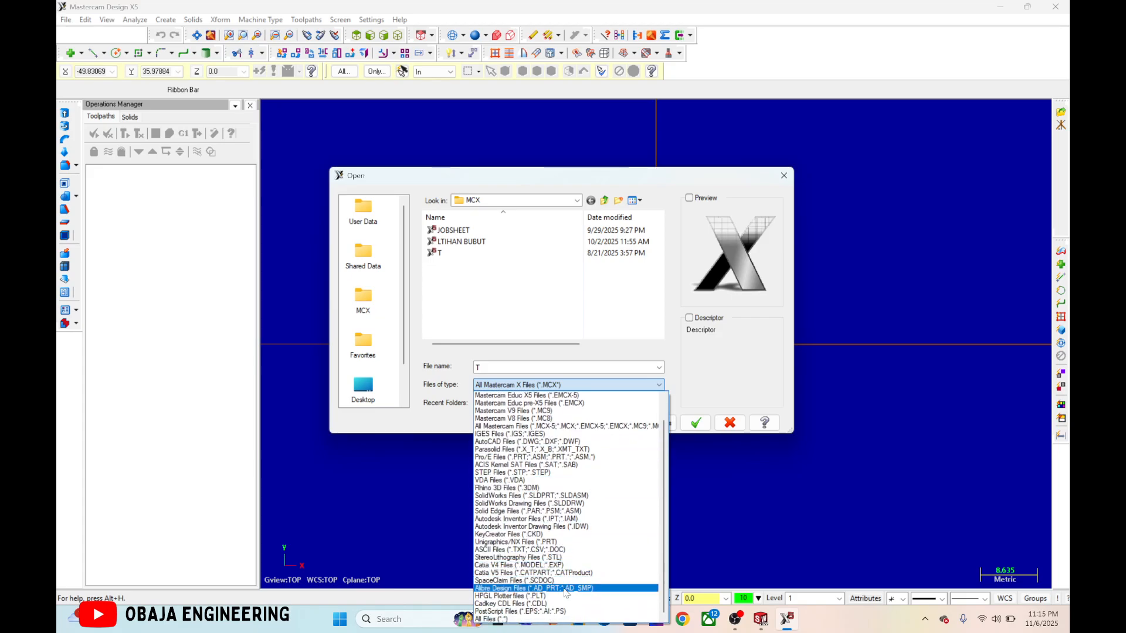
scroll(544, 533, up, 1)
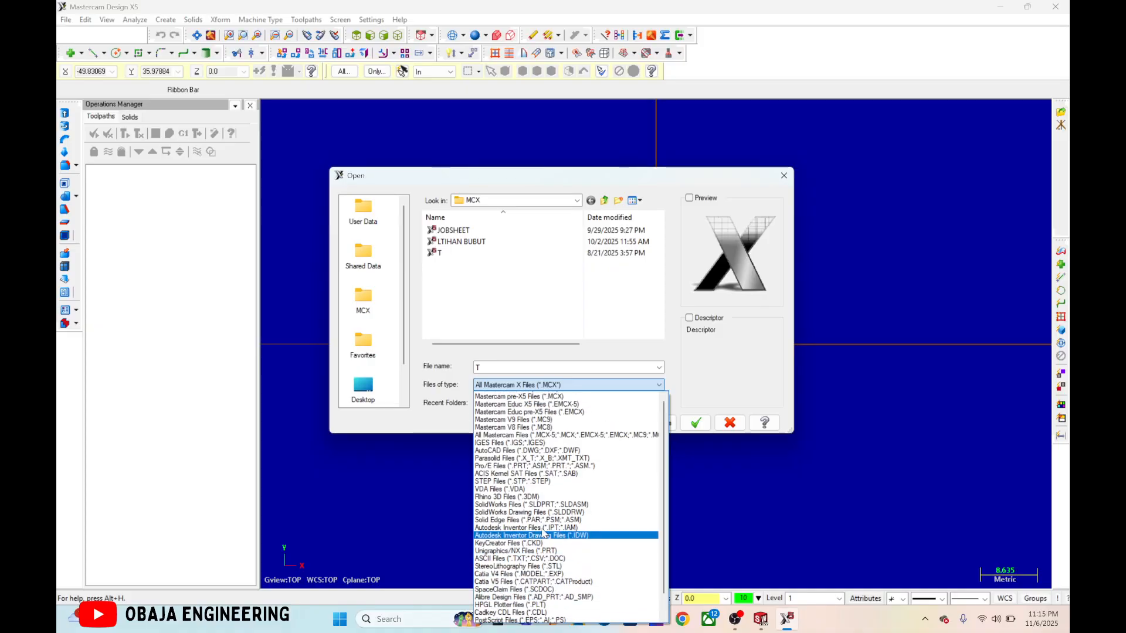
scroll(543, 534, up, 1)
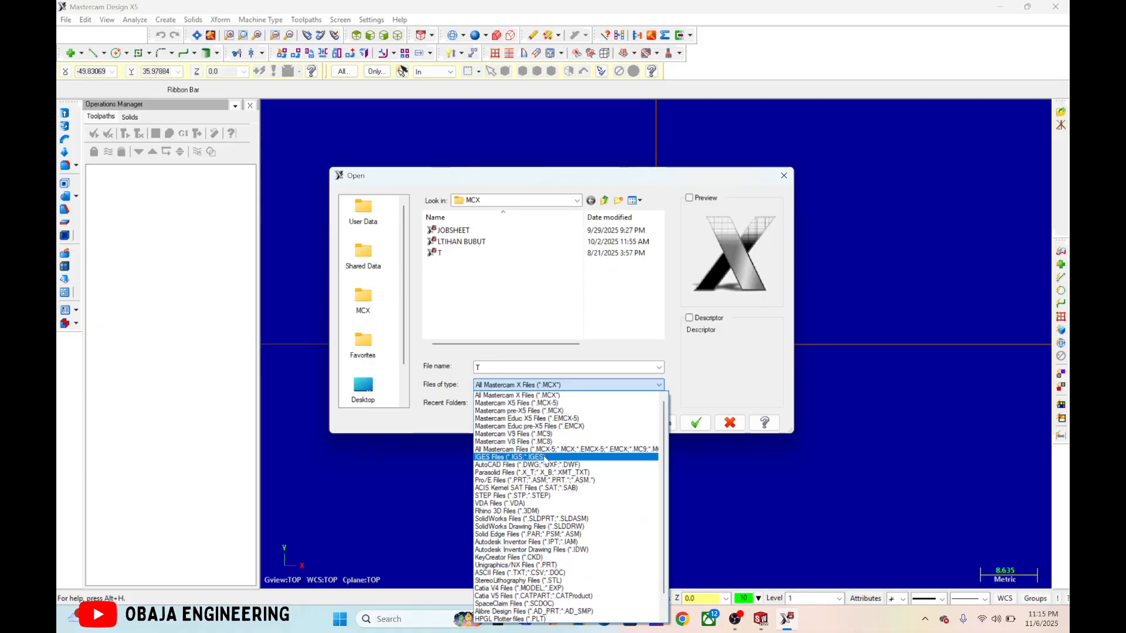
click(544, 458)
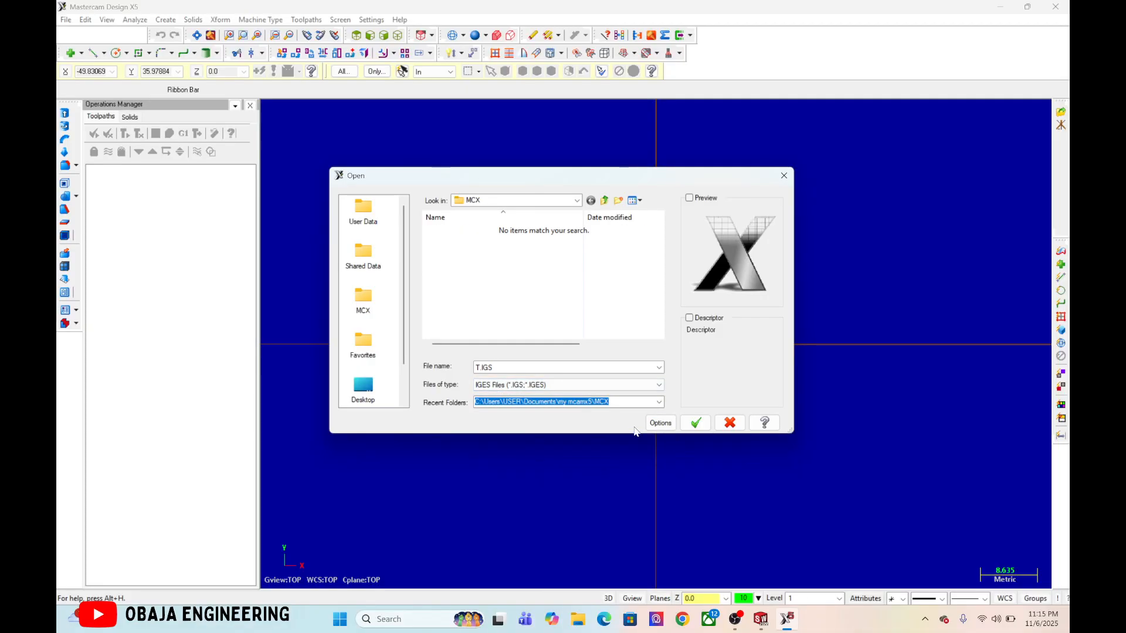
Open mold tumblr.IGS from the D: drive
click(493, 201)
click(493, 337)
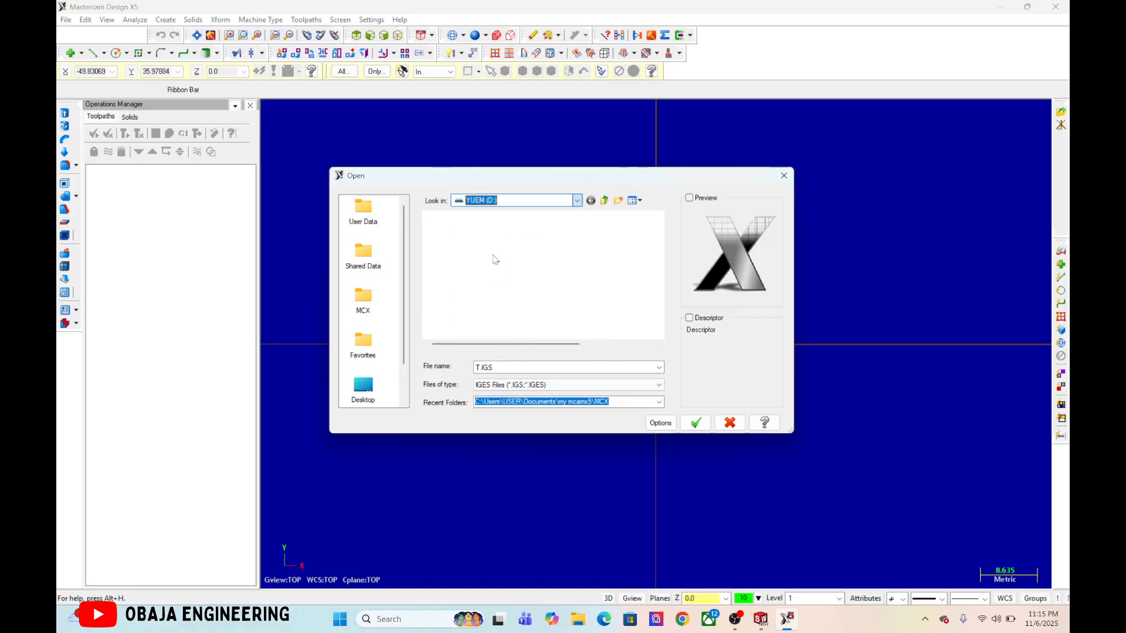
click(528, 309)
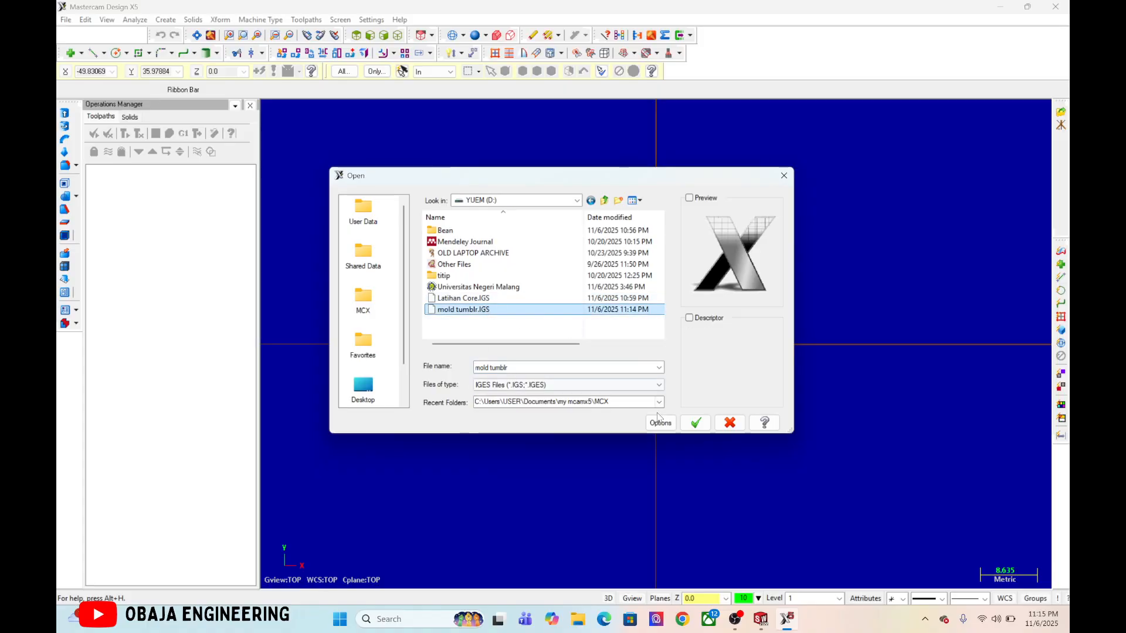
click(695, 423)
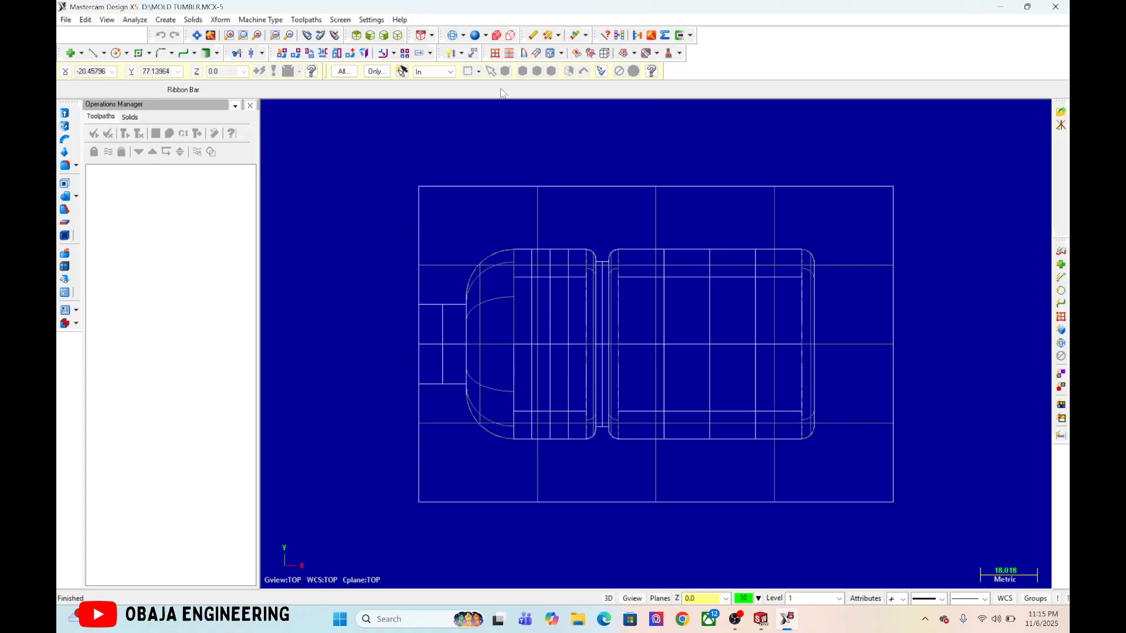
Show the imported mould block in isometric view with the coordinate axes displayed
click(398, 35)
scroll(550, 304, down, 5)
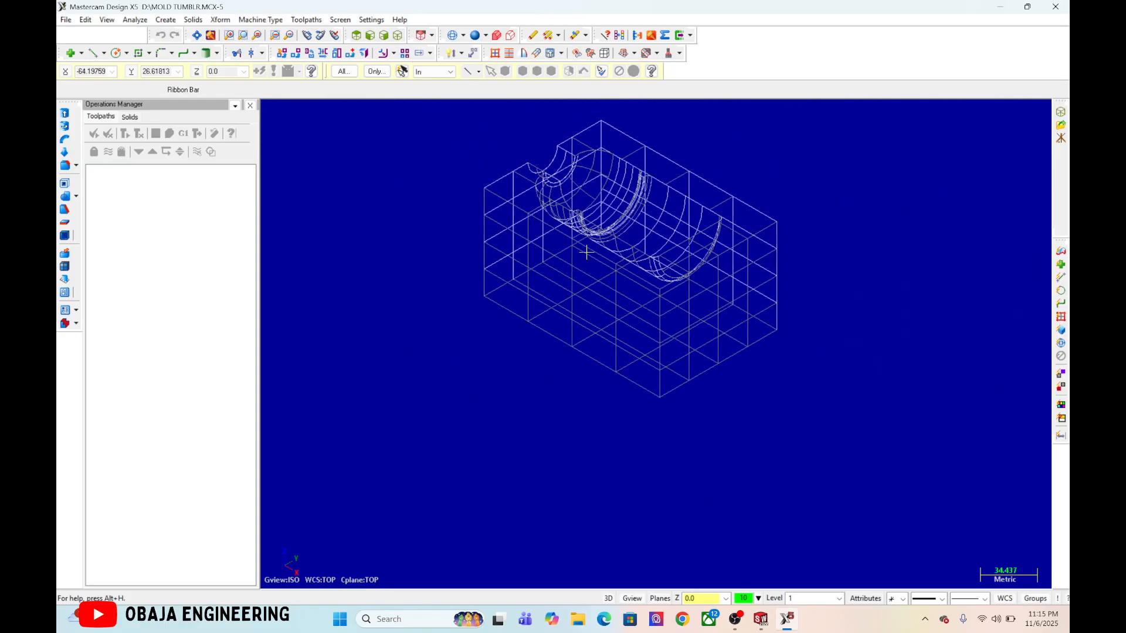
key(F9)
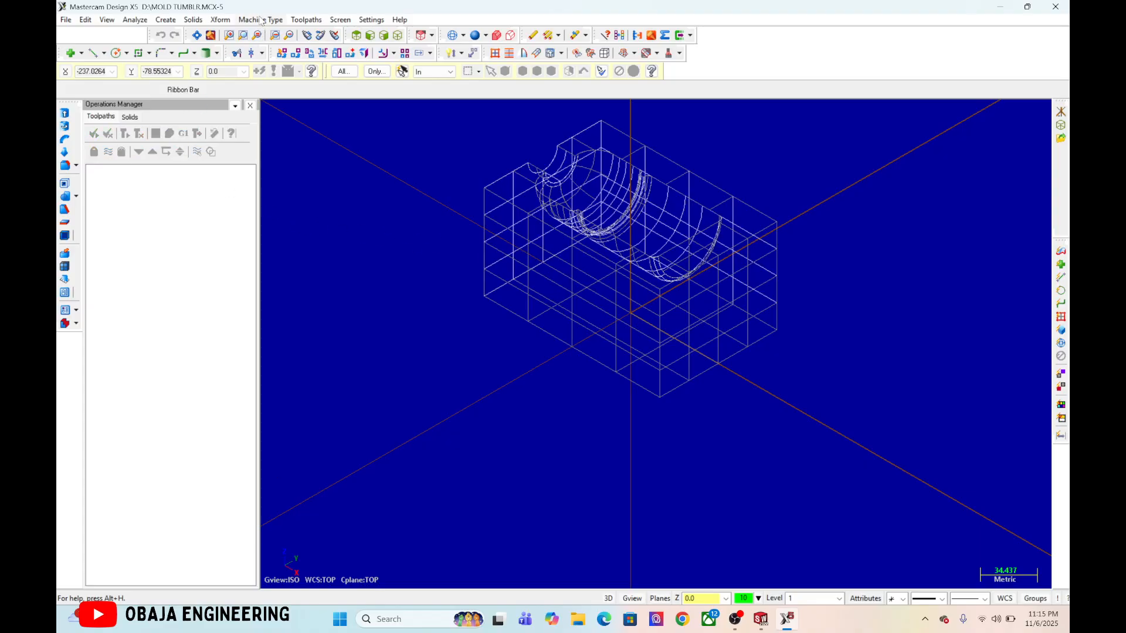
Choose the default mill as the machine type and expand the machine group's properties
click(261, 20)
mouse_move(270, 33)
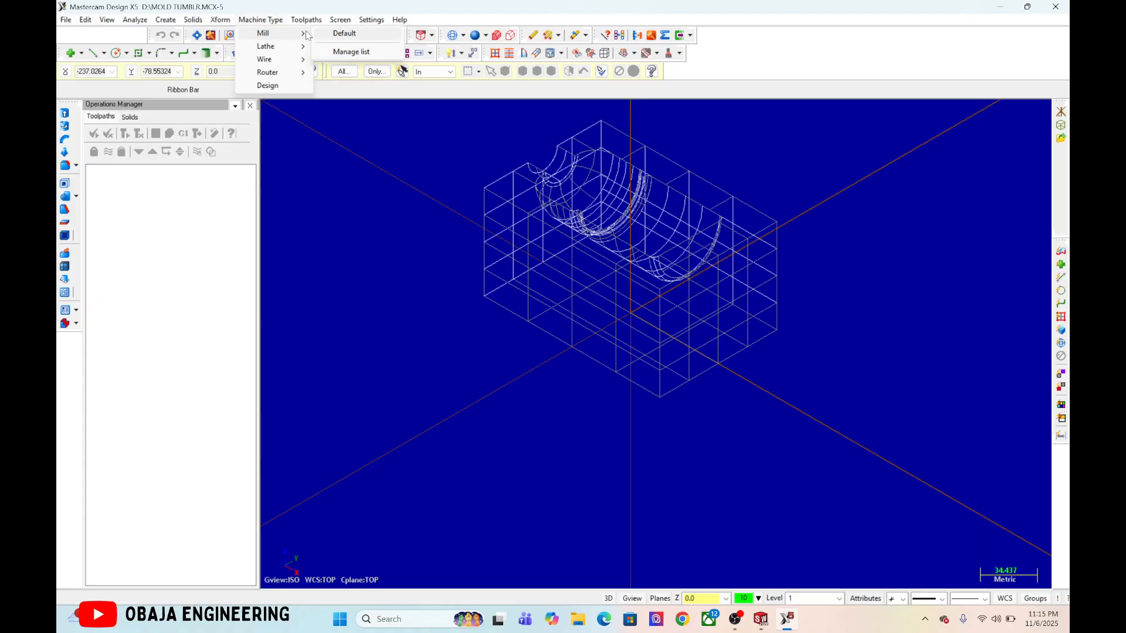
click(332, 34)
click(106, 180)
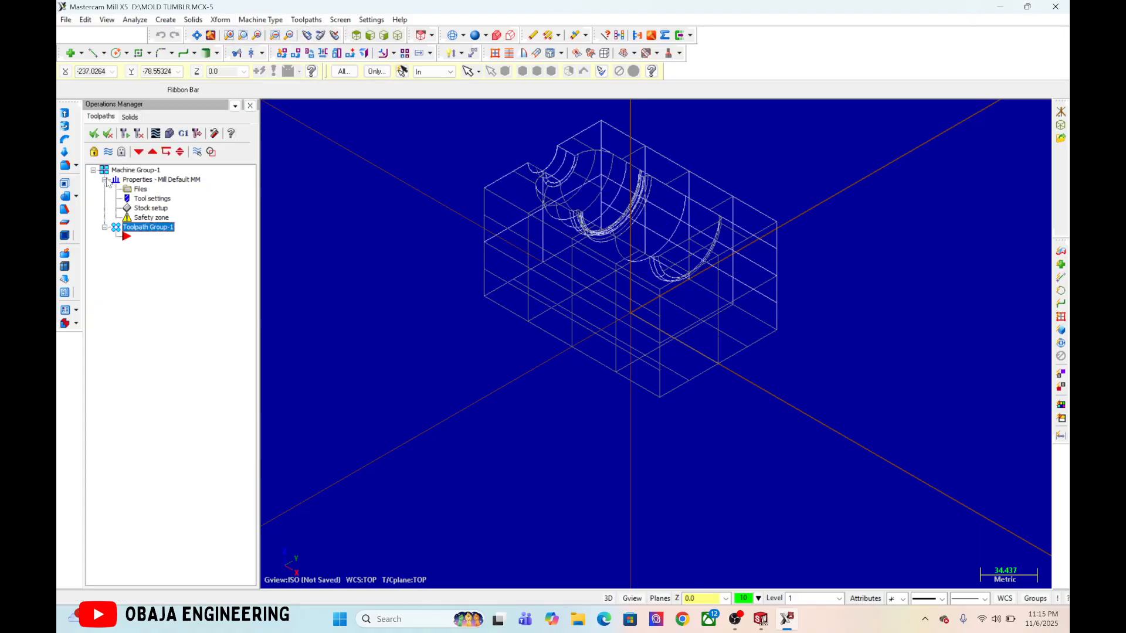
Define rectangular 150 × 100 × 80 mm stock from the bounding box of all entities, without any expansion
click(144, 208)
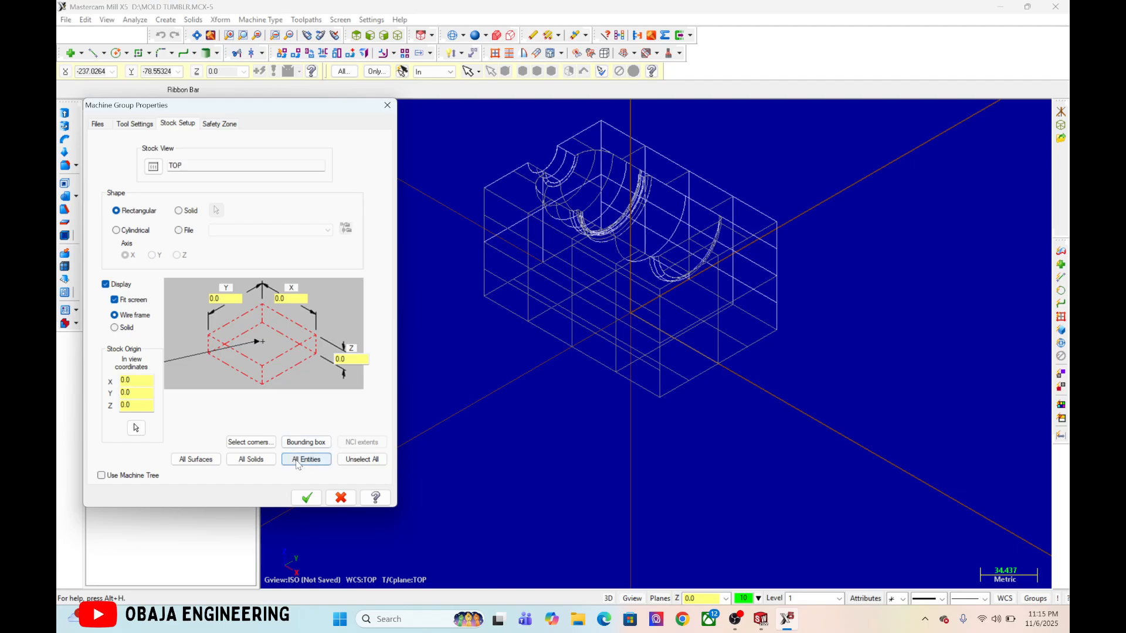
click(302, 442)
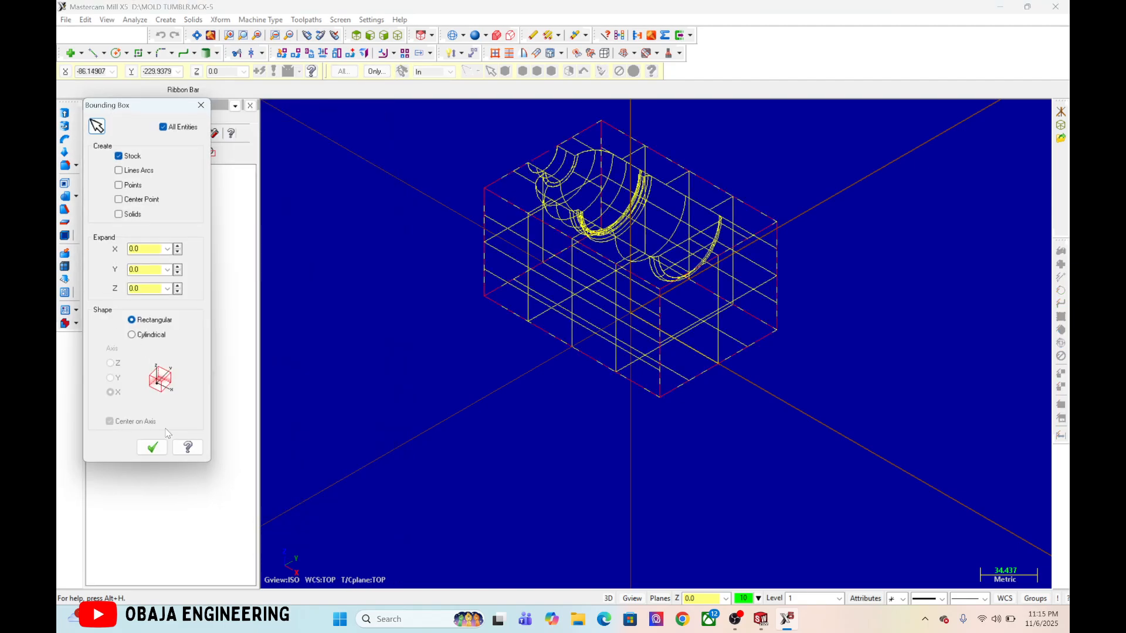
click(152, 448)
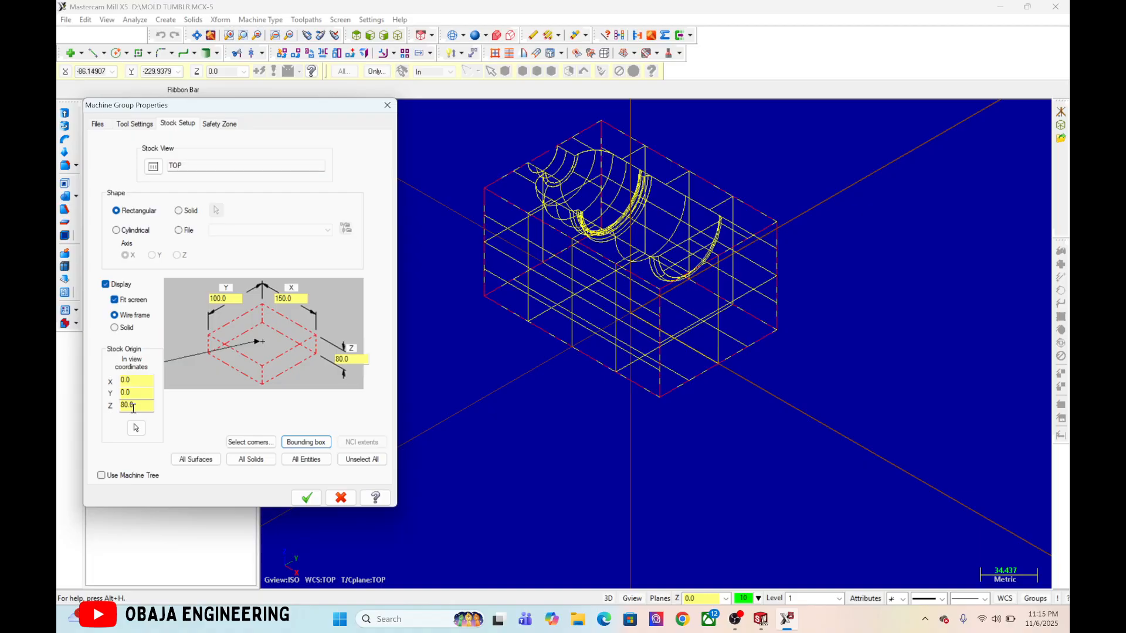
click(297, 499)
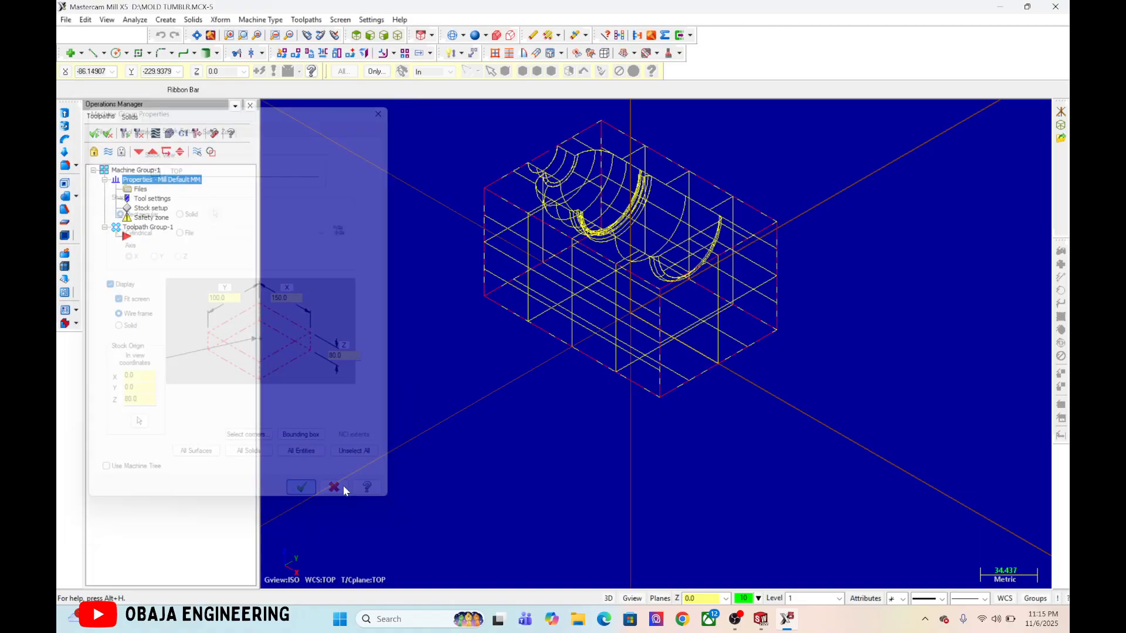
Shade the mould block and turn the view to look into the cavity from above at an angle
scroll(630, 126, up, 5)
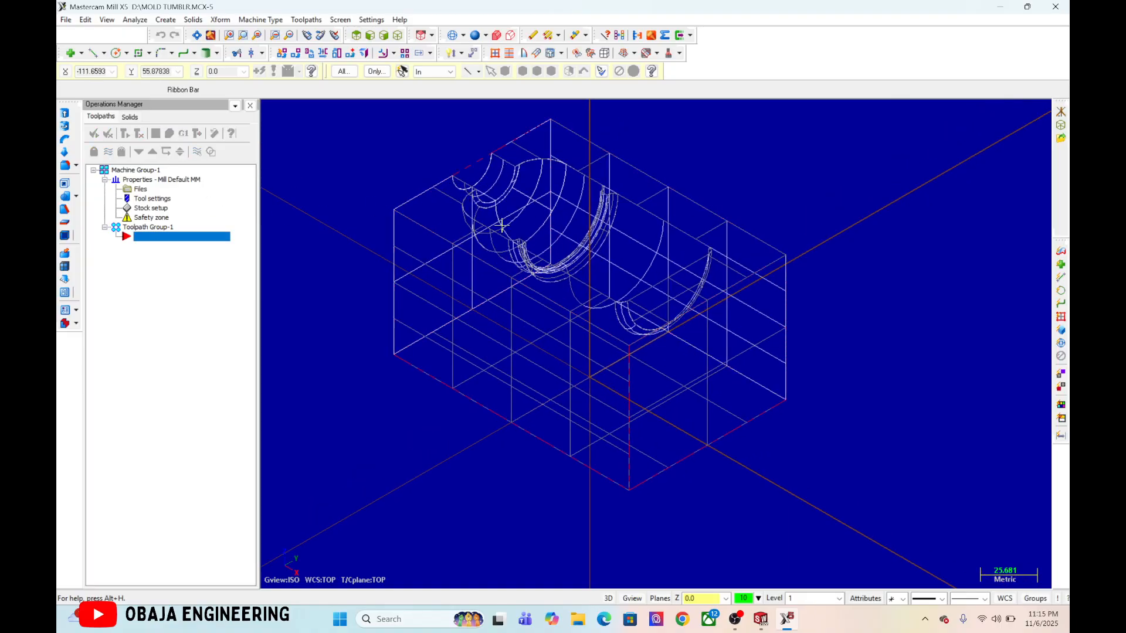
click(356, 35)
middle_drag(696, 407, 618, 99)
click(474, 38)
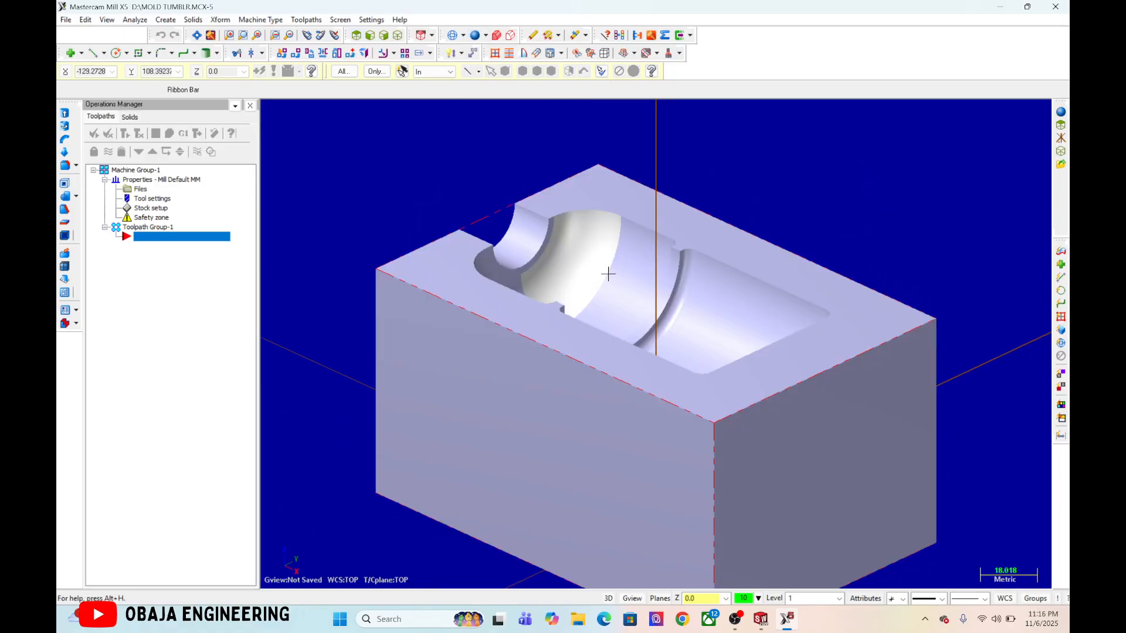
scroll(676, 315, up, 2)
scroll(677, 315, down, 6)
Translate the whole mould block by -80 mm in Z with the Move option
click(677, 315)
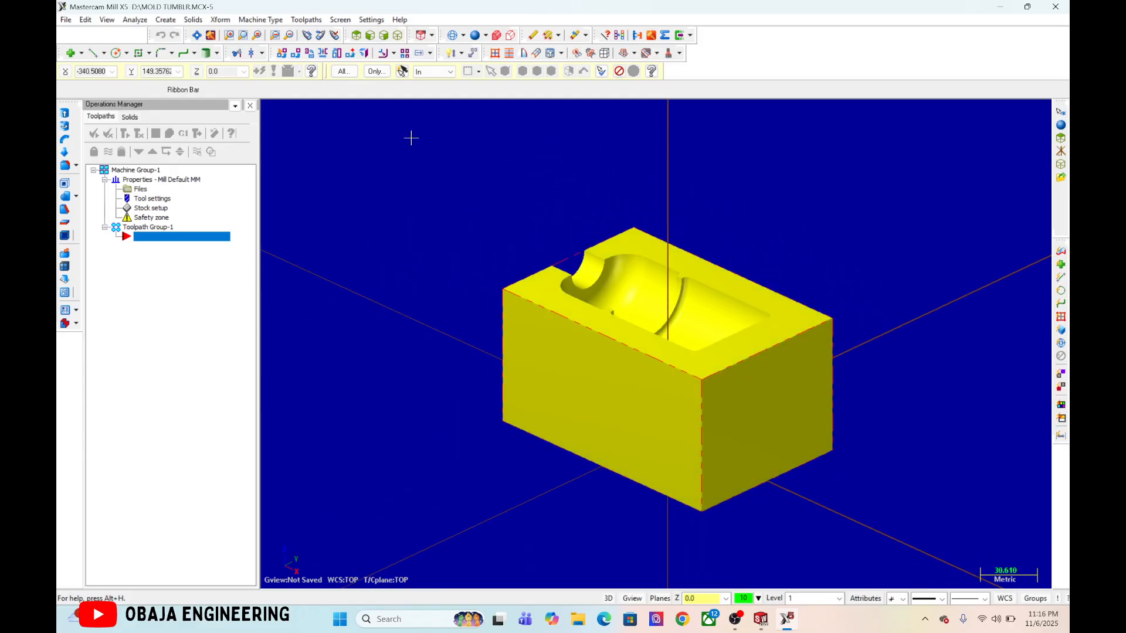
click(296, 55)
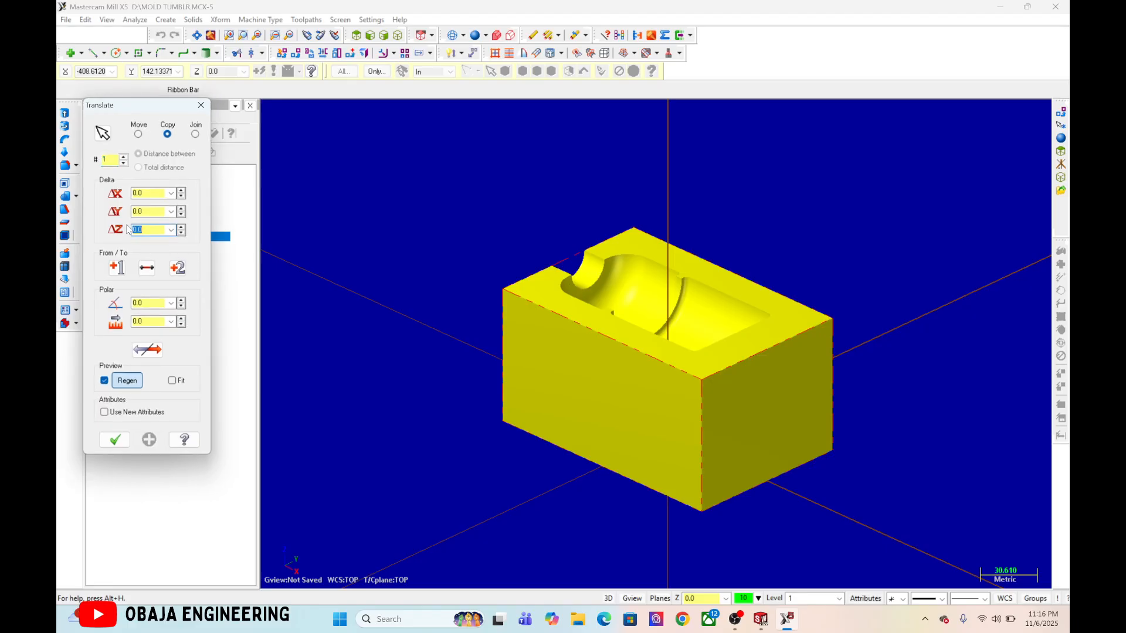
text(-80)
key(Return)
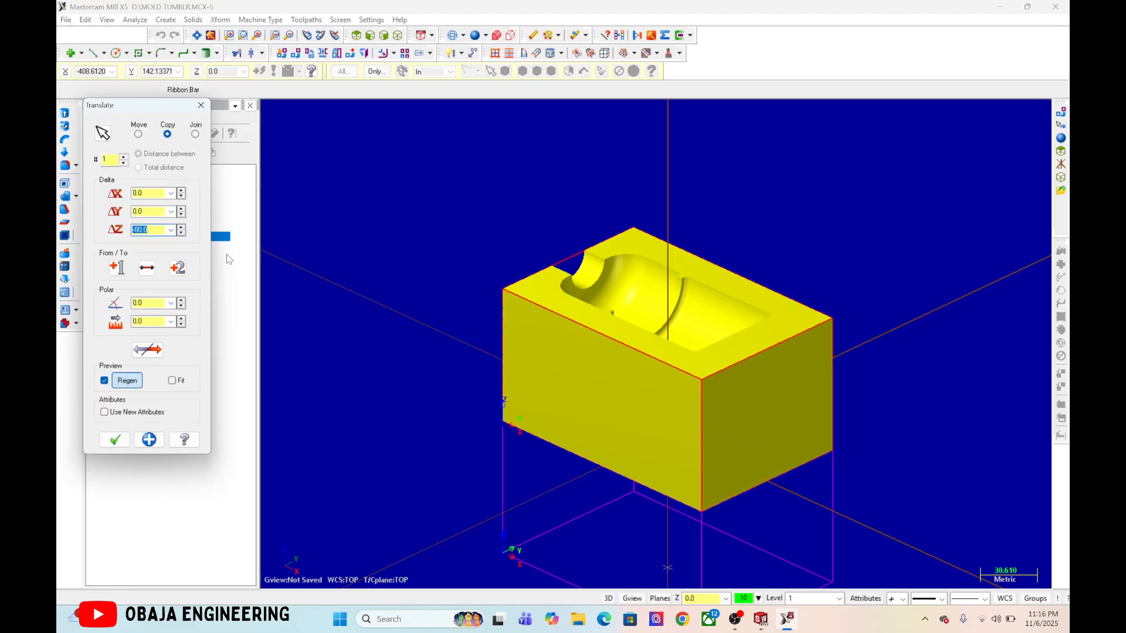
click(139, 135)
click(115, 440)
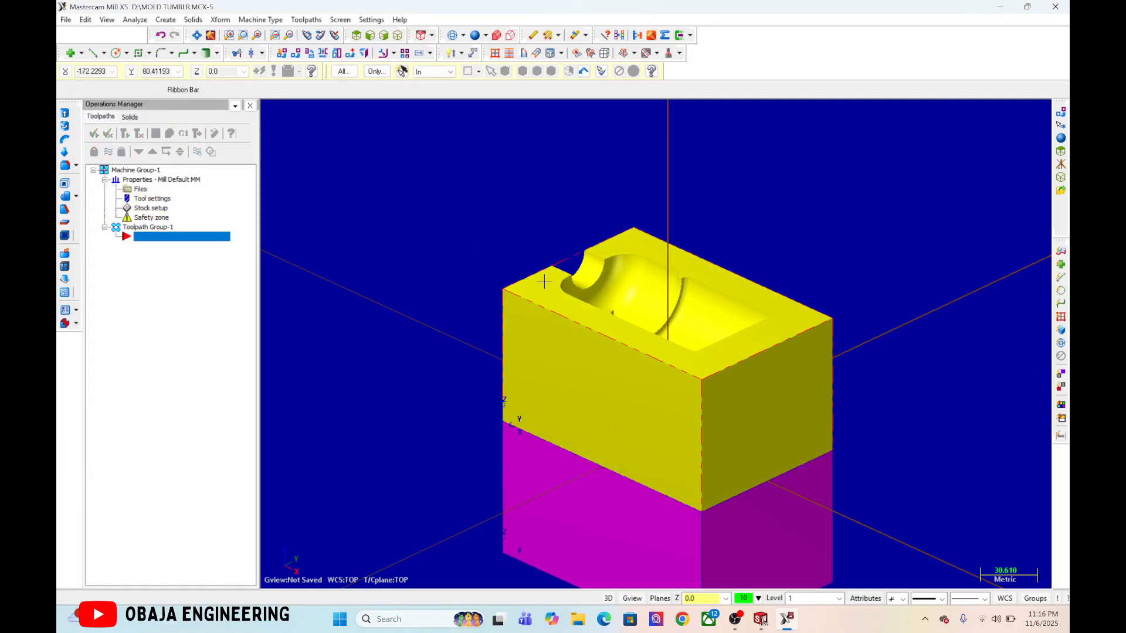
click(144, 217)
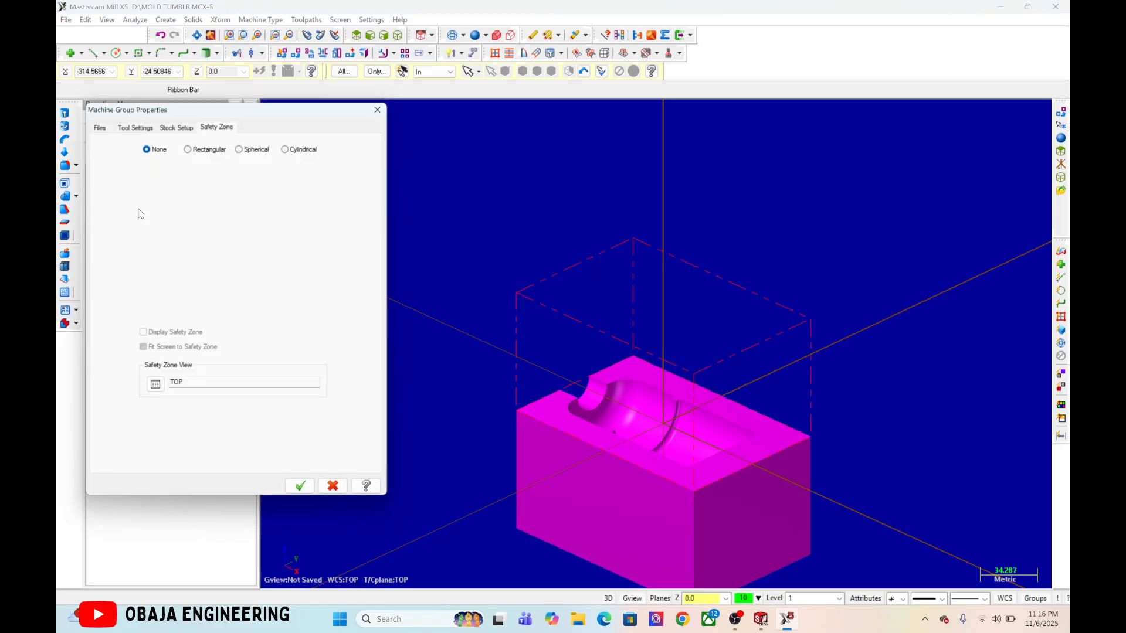
click(384, 105)
click(151, 178)
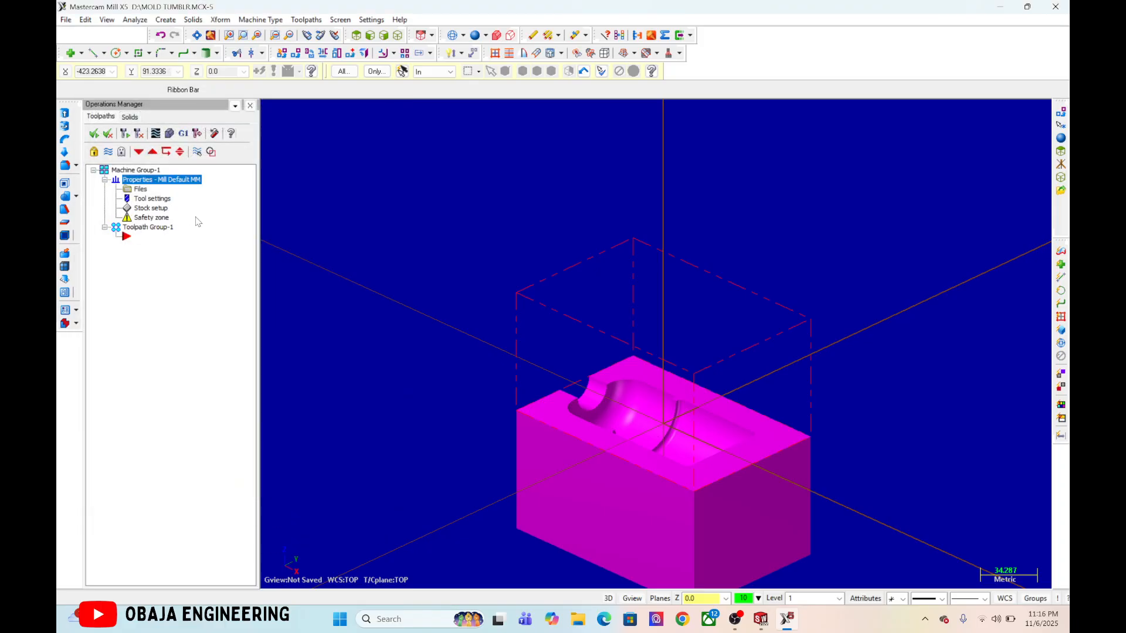
Redefine the 150 × 100 × 80 mm rectangular stock from the bounding box of all entities, without expansion
click(141, 204)
click(305, 442)
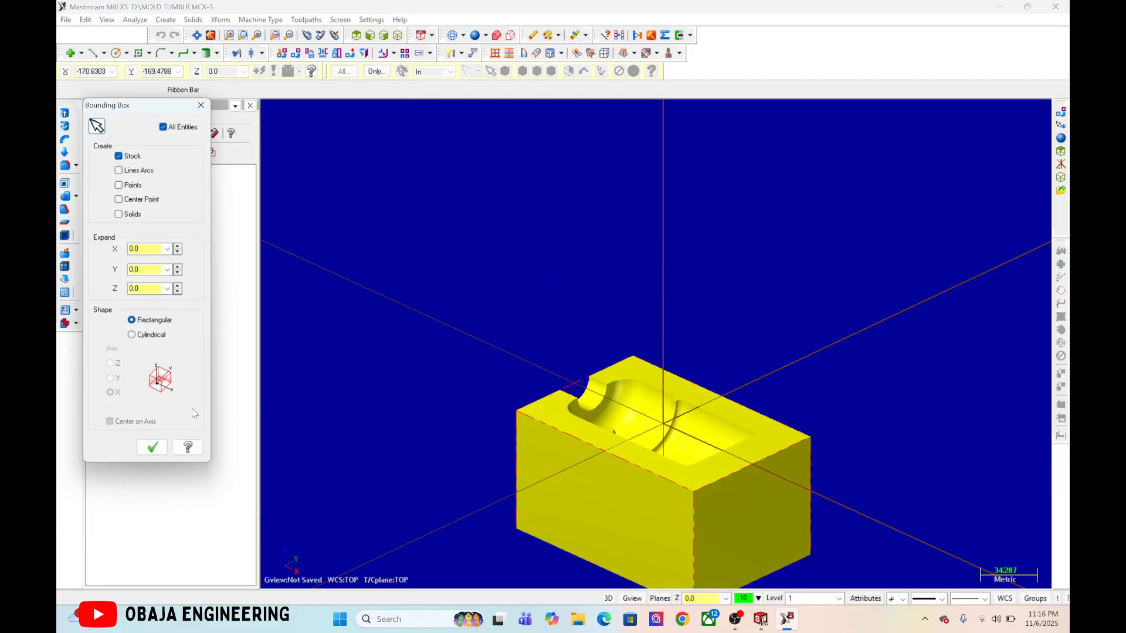
click(152, 448)
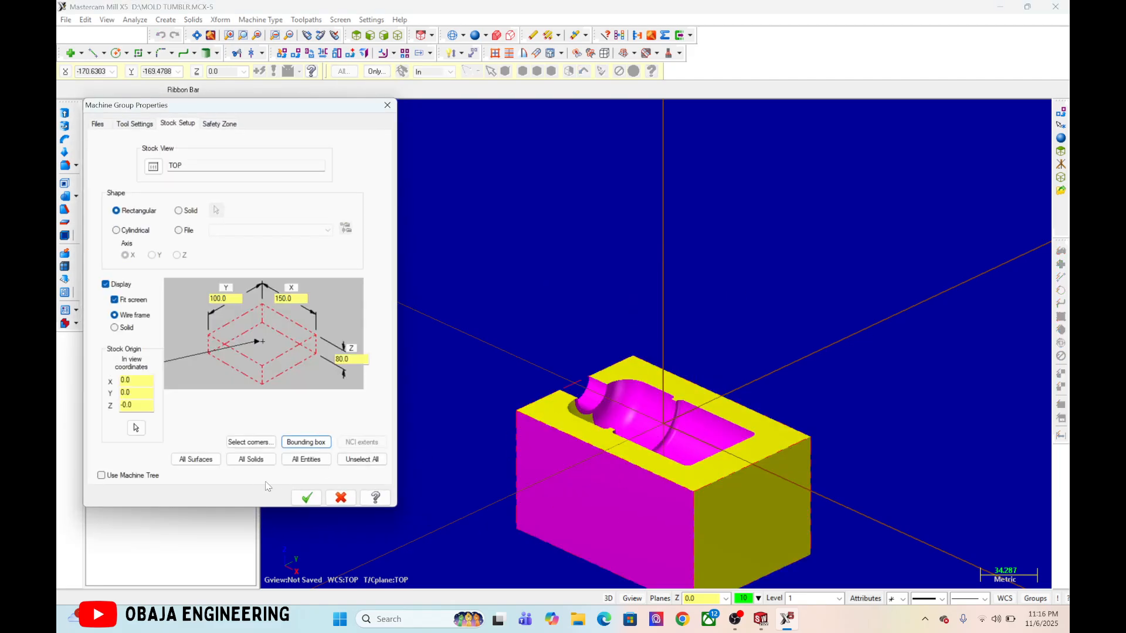
click(306, 498)
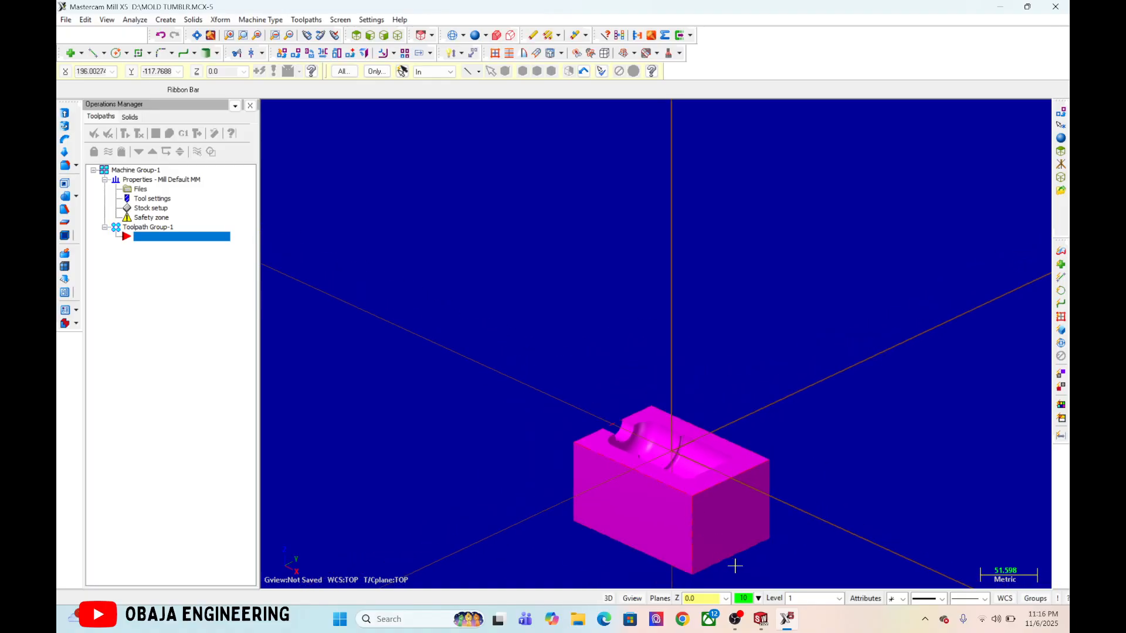
Create curves on all edges of the mould block's upper face, keeping the default tolerance and 30° break angle
scroll(558, 345, up, 6)
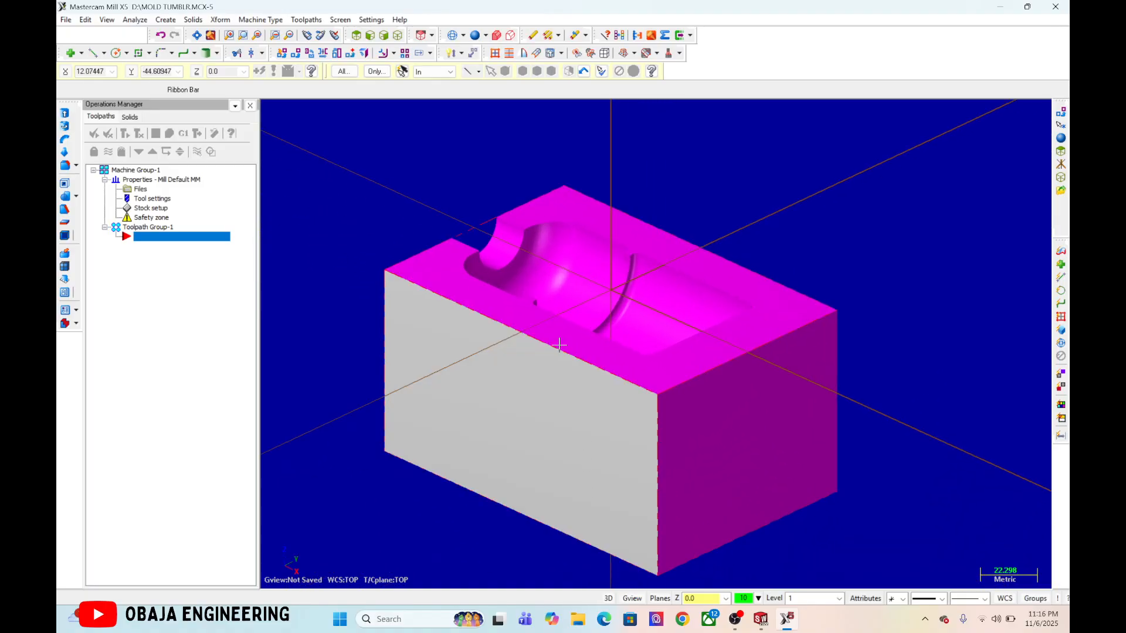
scroll(456, 384, up, 2)
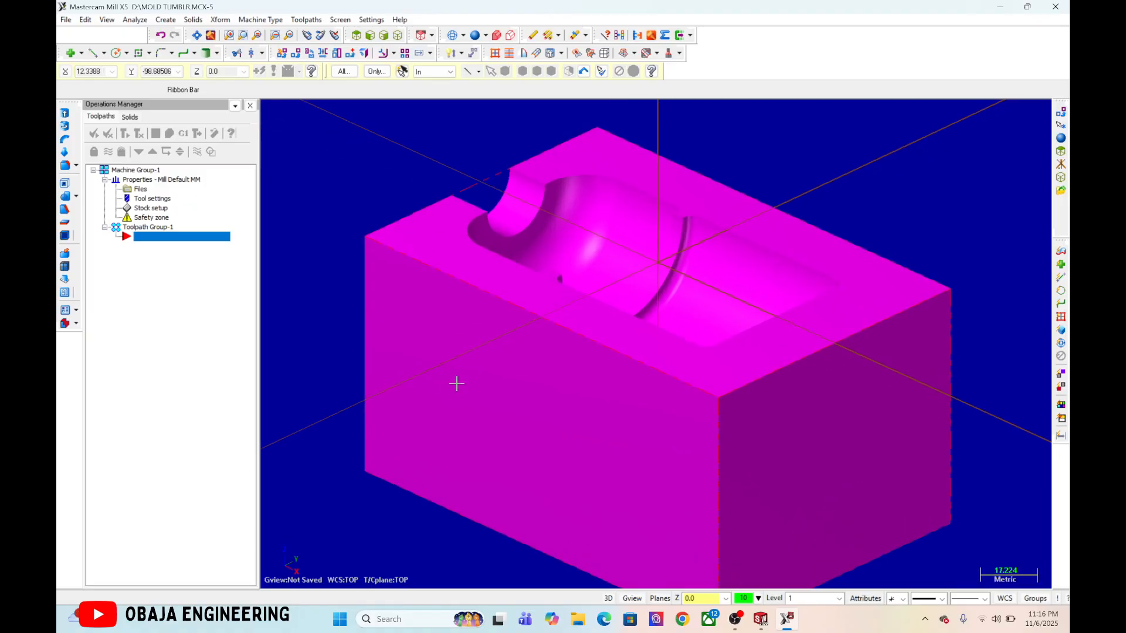
scroll(492, 387, down, 3)
middle_drag(530, 387, 553, 423)
middle_drag(534, 413, 513, 410)
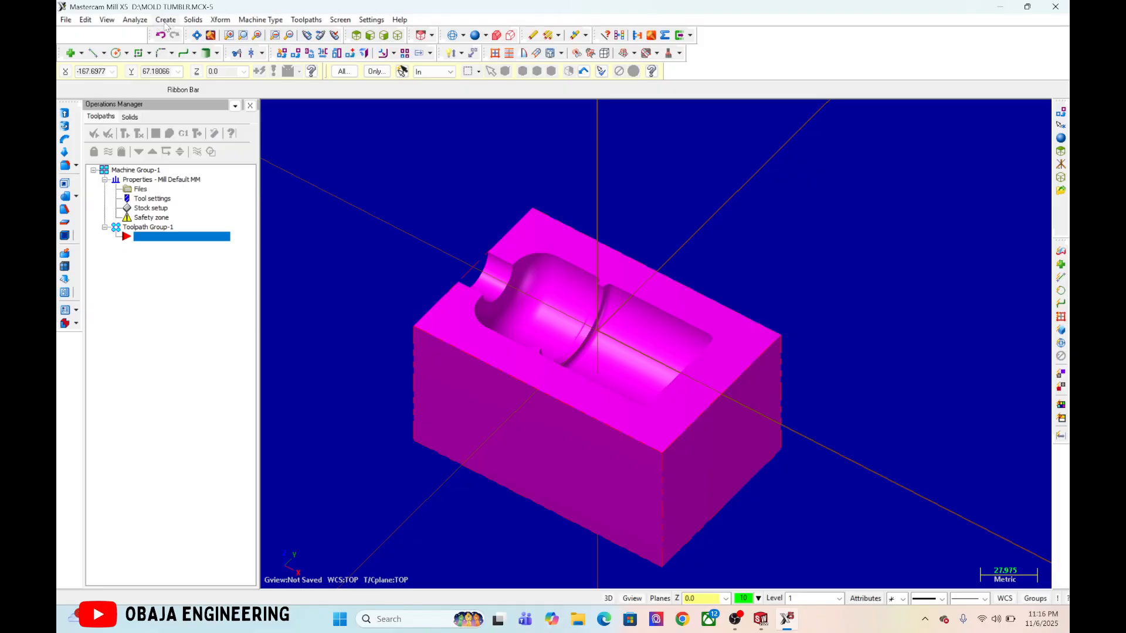
click(165, 22)
mouse_move(212, 124)
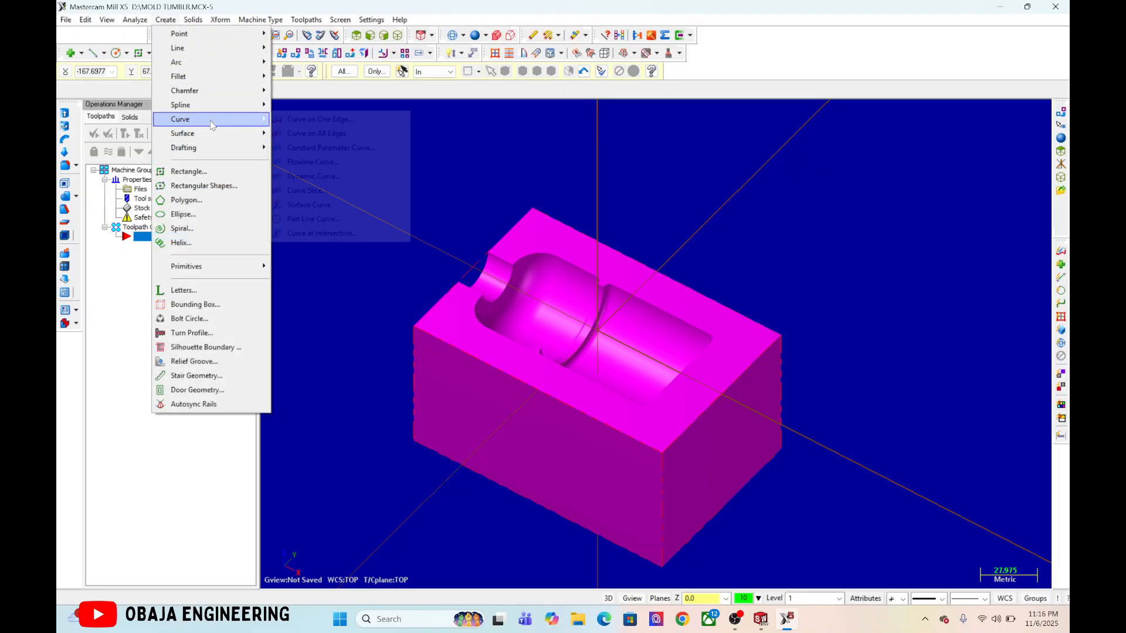
click(308, 134)
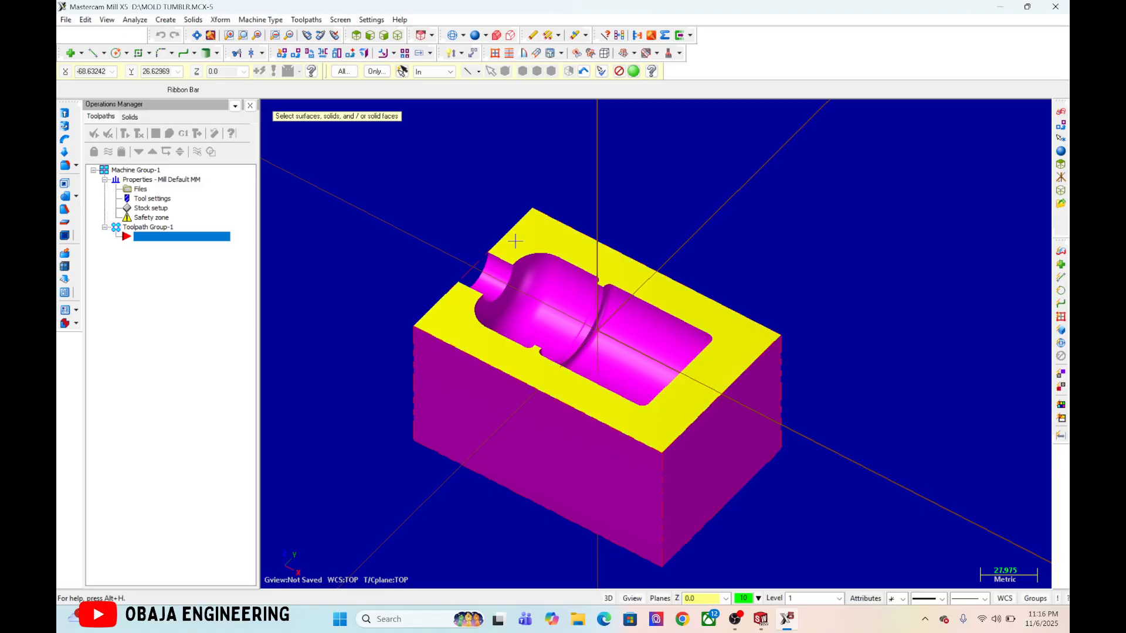
key(Return)
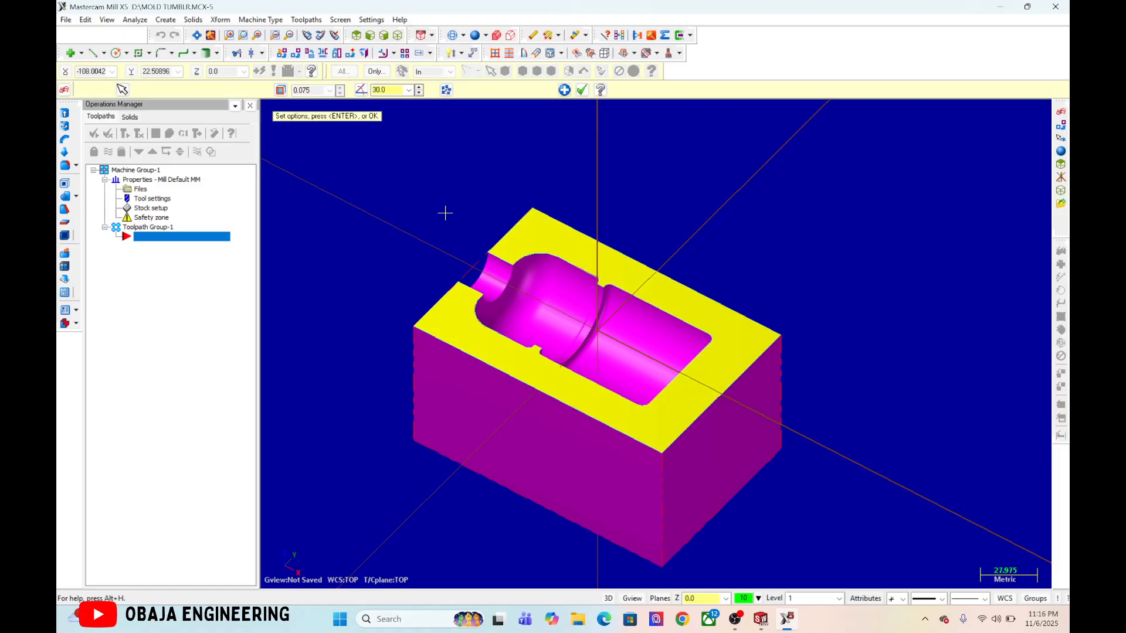
click(583, 90)
Draw a 25 mm line across the cavity's open neck end, from X-75 Y12.5 to X-75 Y-12.5
scroll(559, 371, up, 1)
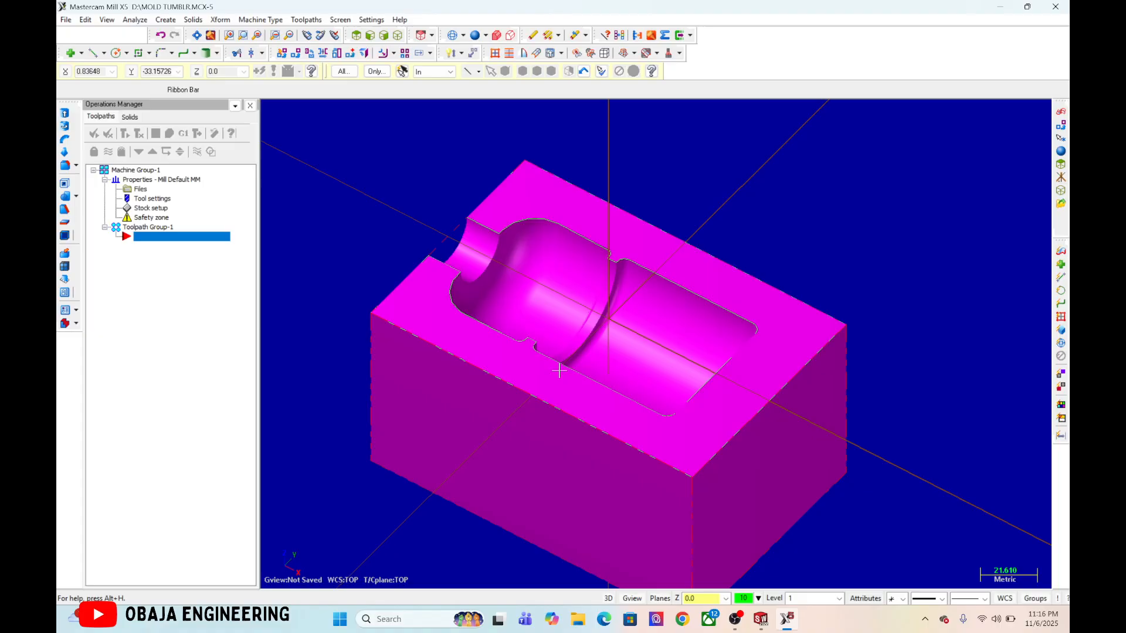
scroll(641, 242, up, 2)
scroll(644, 246, down, 4)
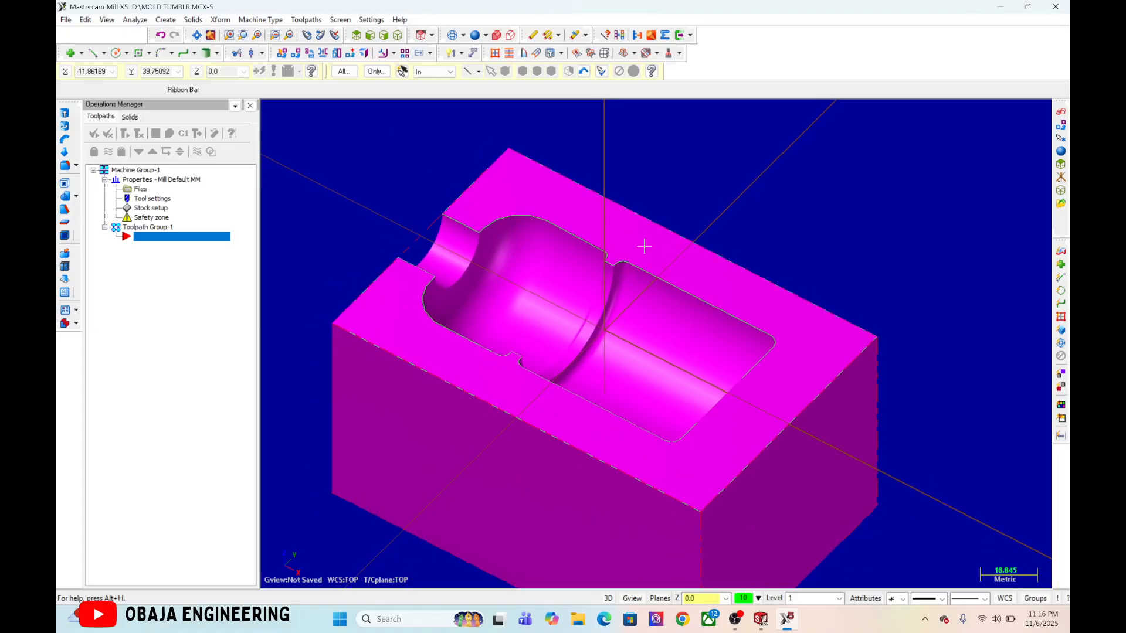
scroll(507, 267, up, 3)
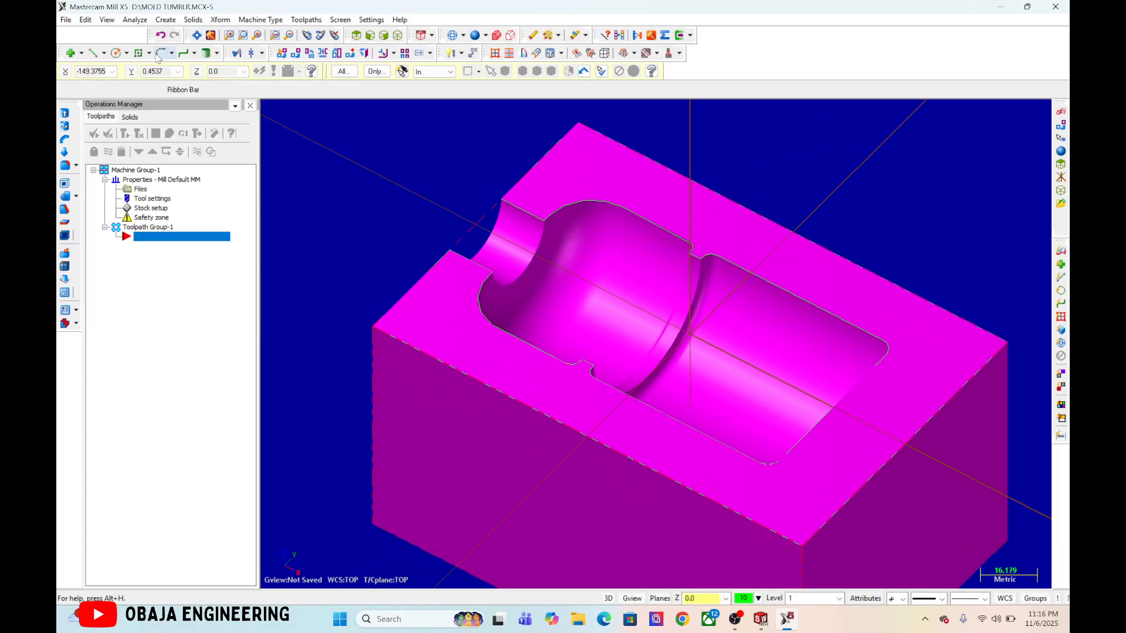
click(91, 53)
click(496, 205)
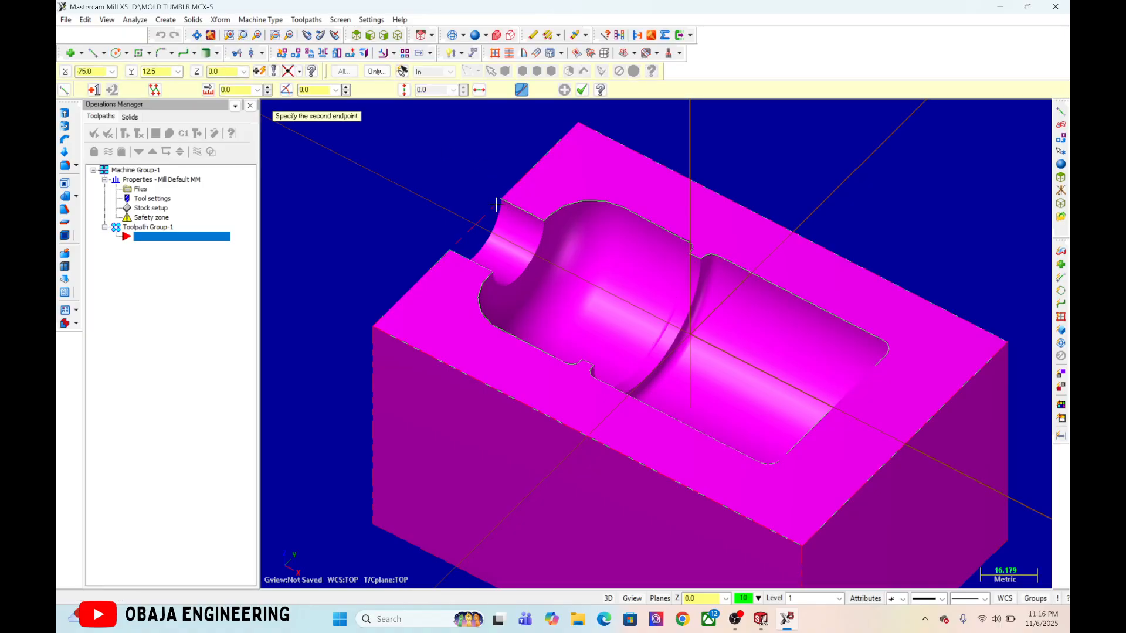
click(450, 253)
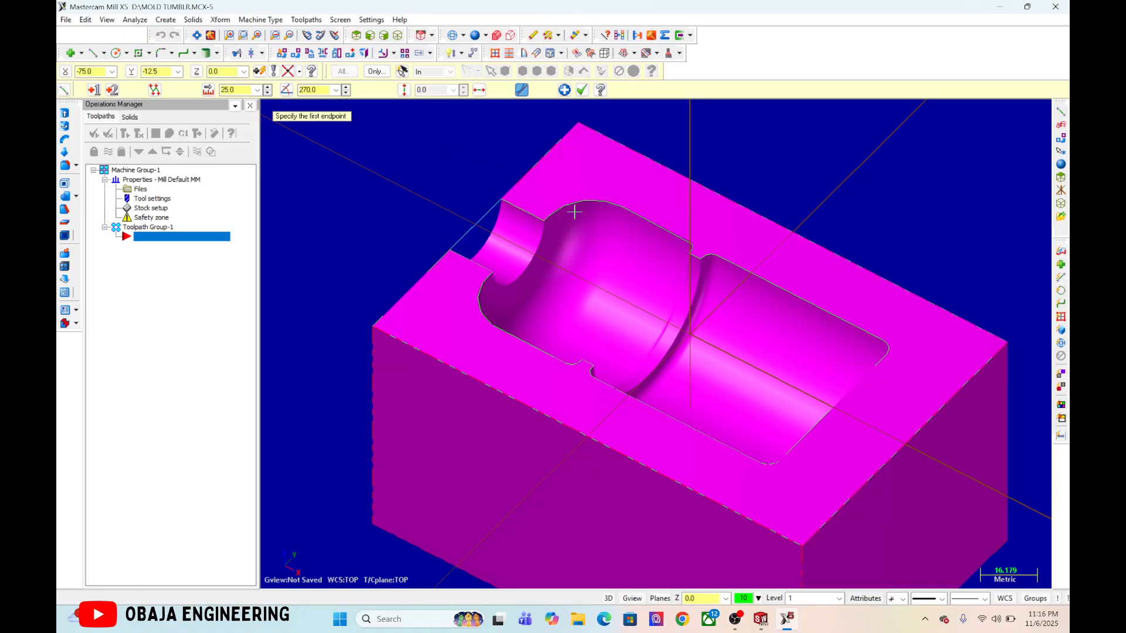
scroll(473, 238, down, 2)
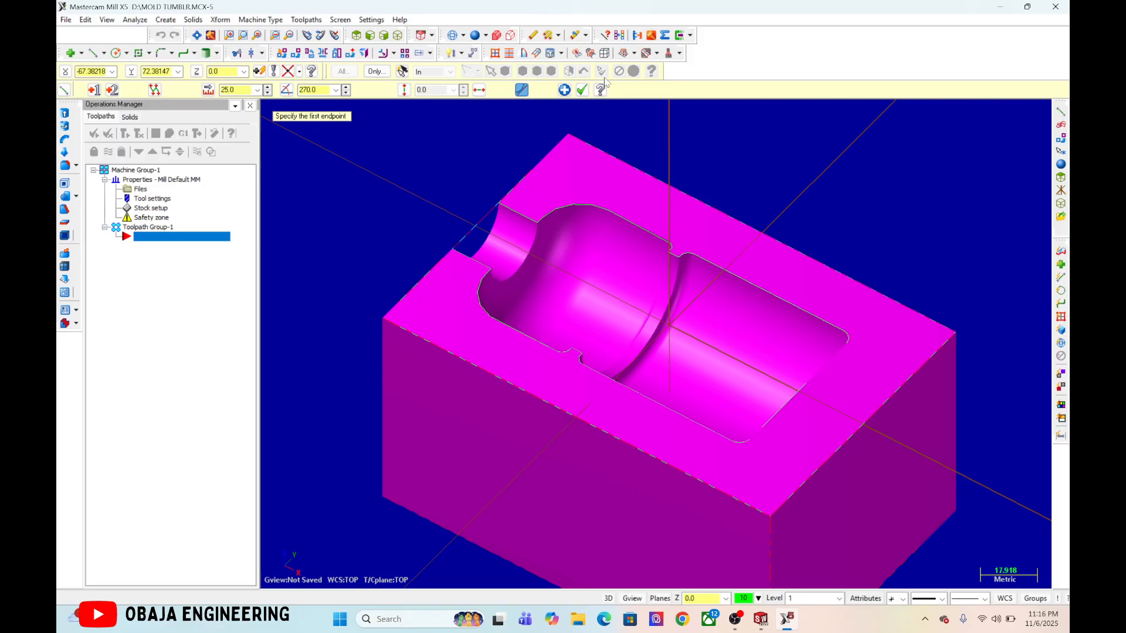
click(582, 90)
Clear the transformation colours from the mould block
scroll(945, 266, down, 1)
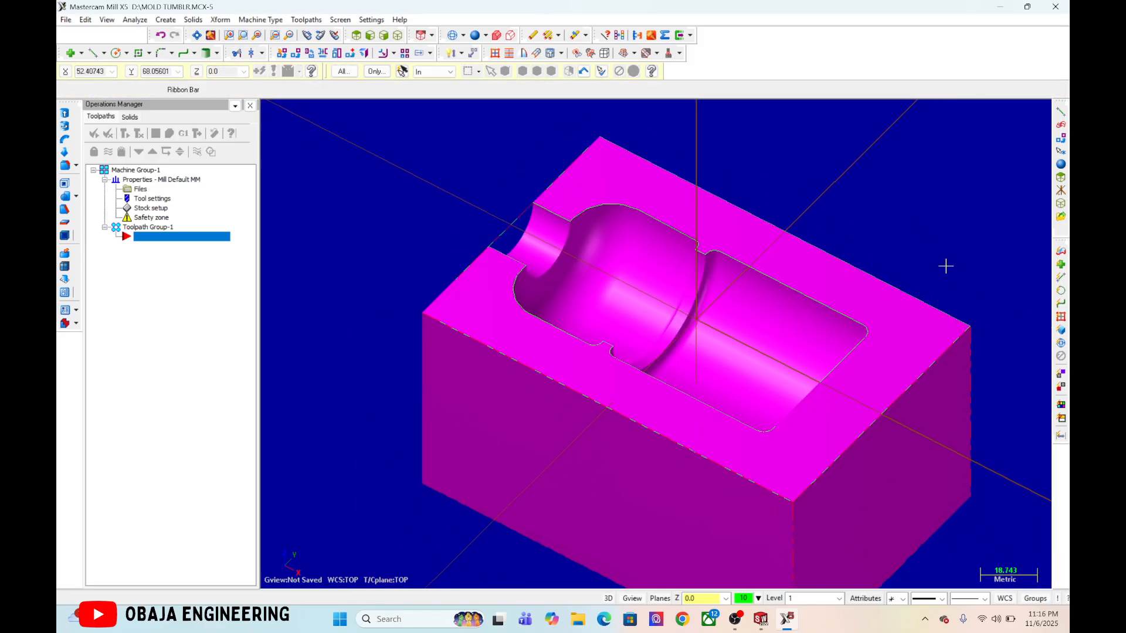
scroll(946, 266, up, 1)
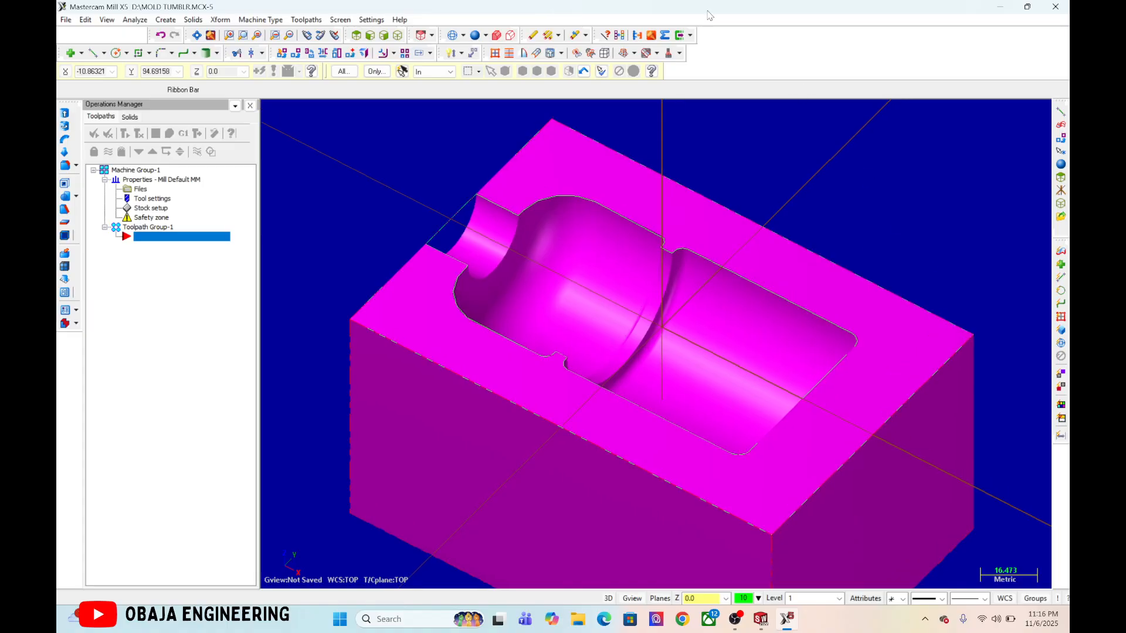
click(619, 36)
scroll(844, 237, up, 2)
scroll(833, 241, down, 5)
scroll(776, 207, up, 1)
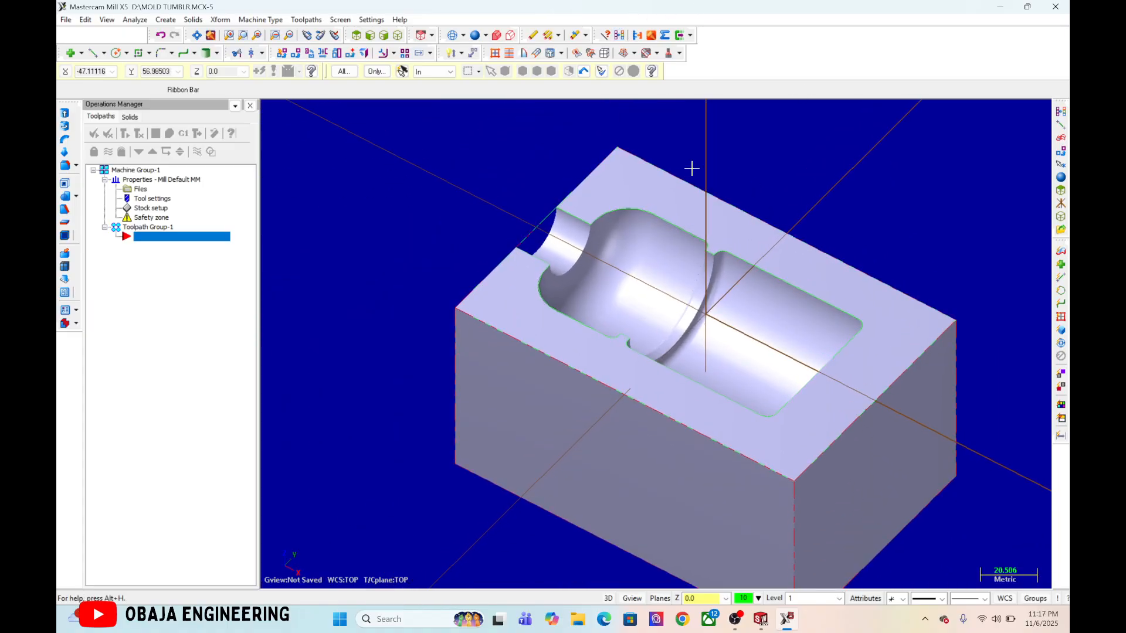
Start a Surface Rough Pocket toolpath with advanced 3D toolpath refinement activated and MOLD TUMBLR as the NC name
click(305, 20)
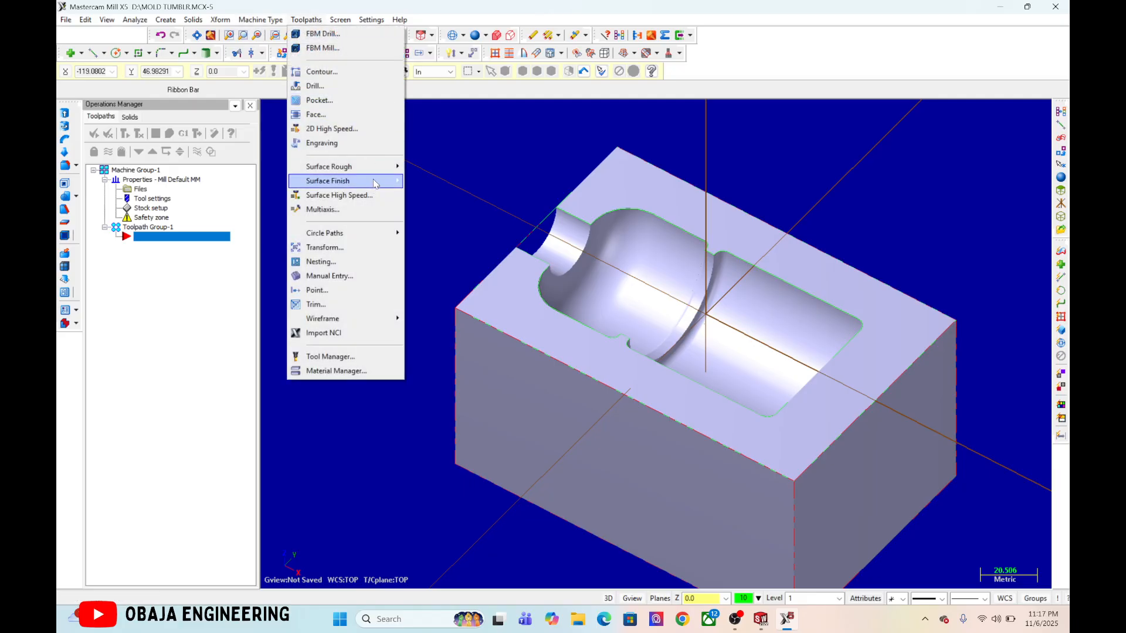
mouse_move(352, 167)
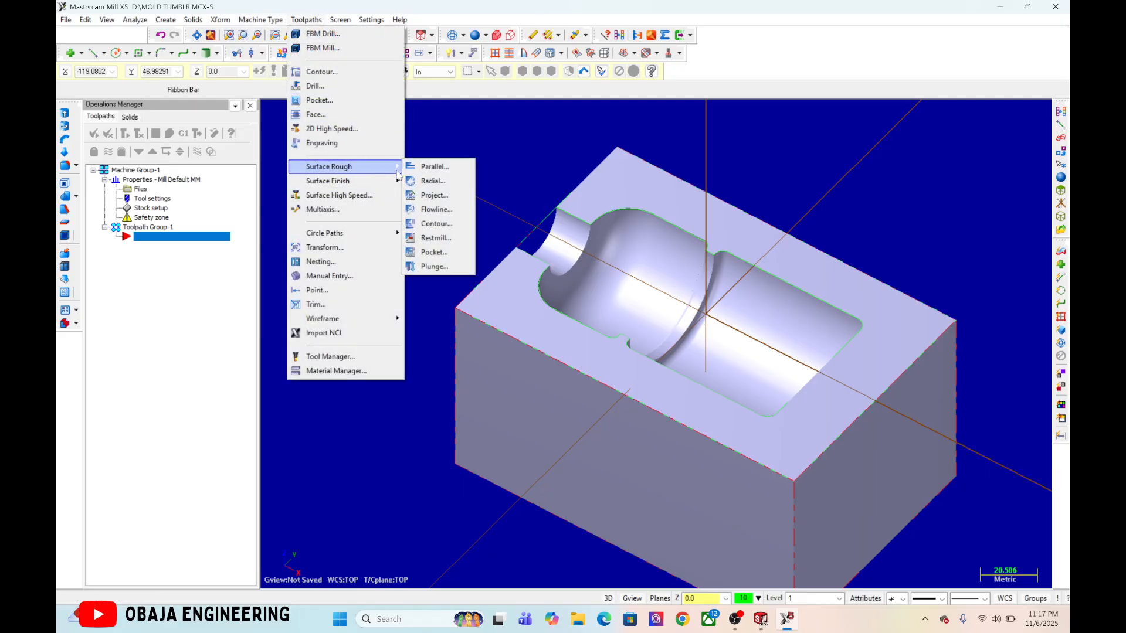
click(434, 252)
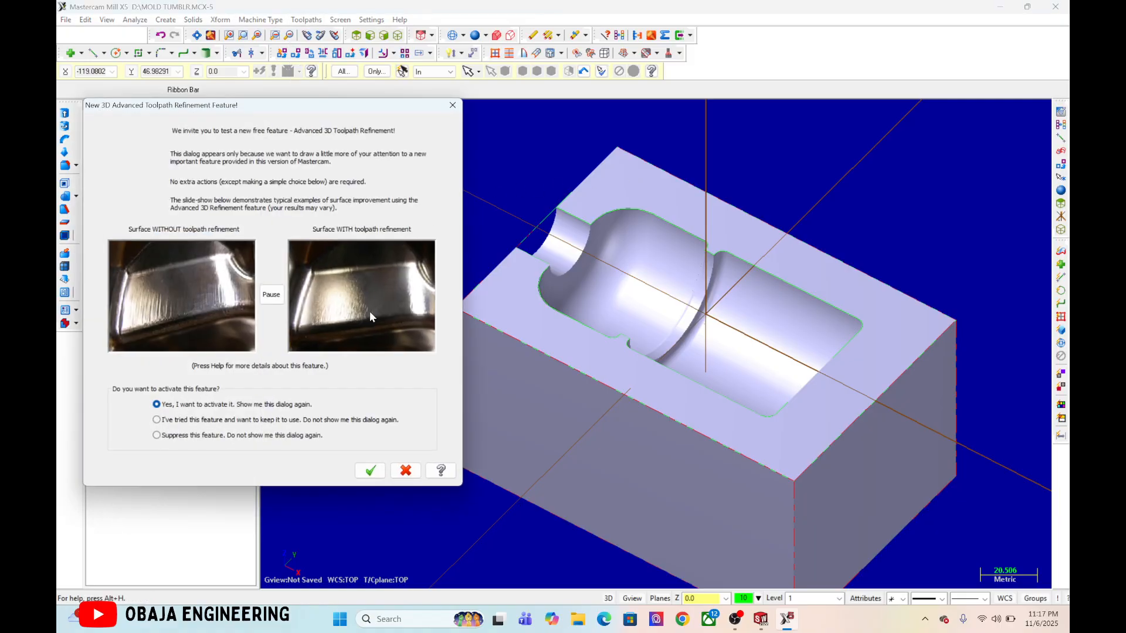
click(370, 470)
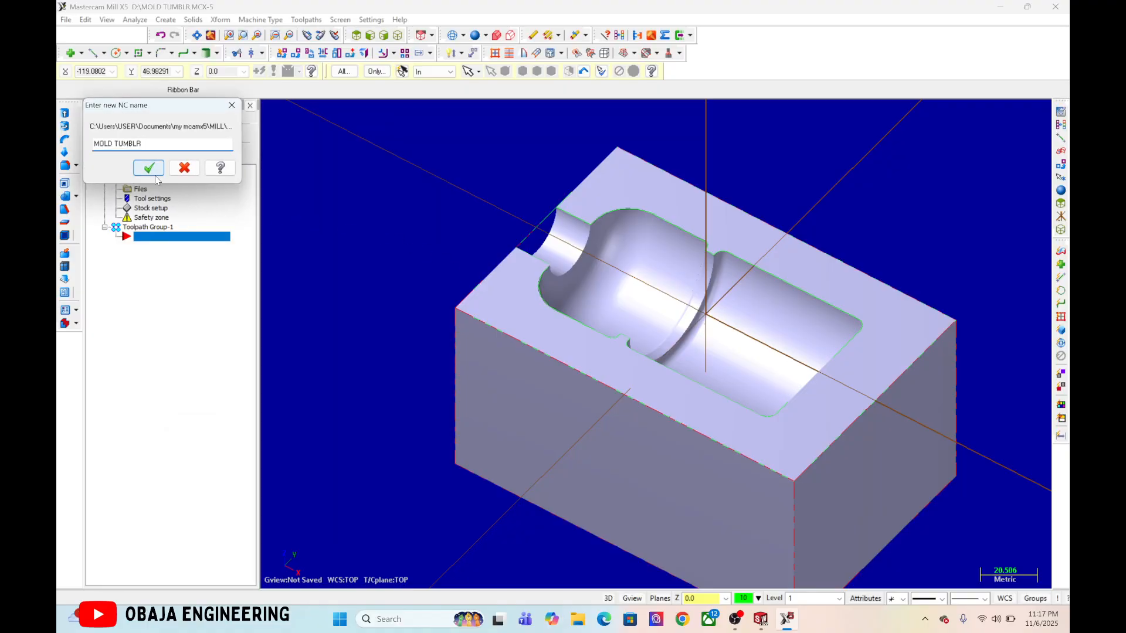
click(151, 171)
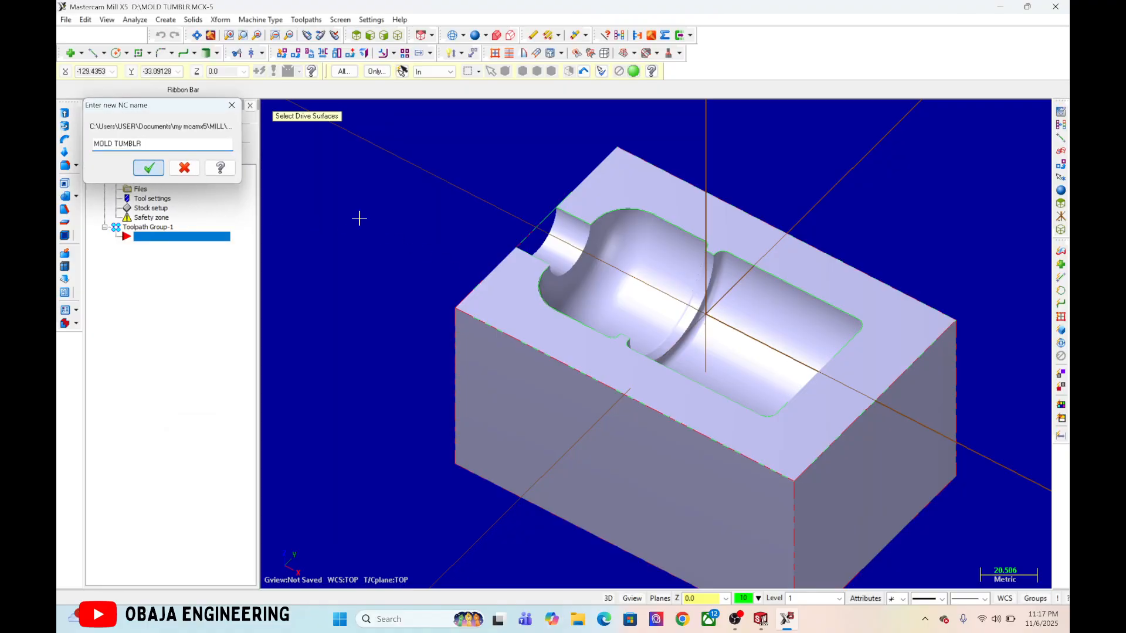
Select all the cavity surfaces, from the neck over the ring groove to the closed end, as drive surfaces
click(567, 252)
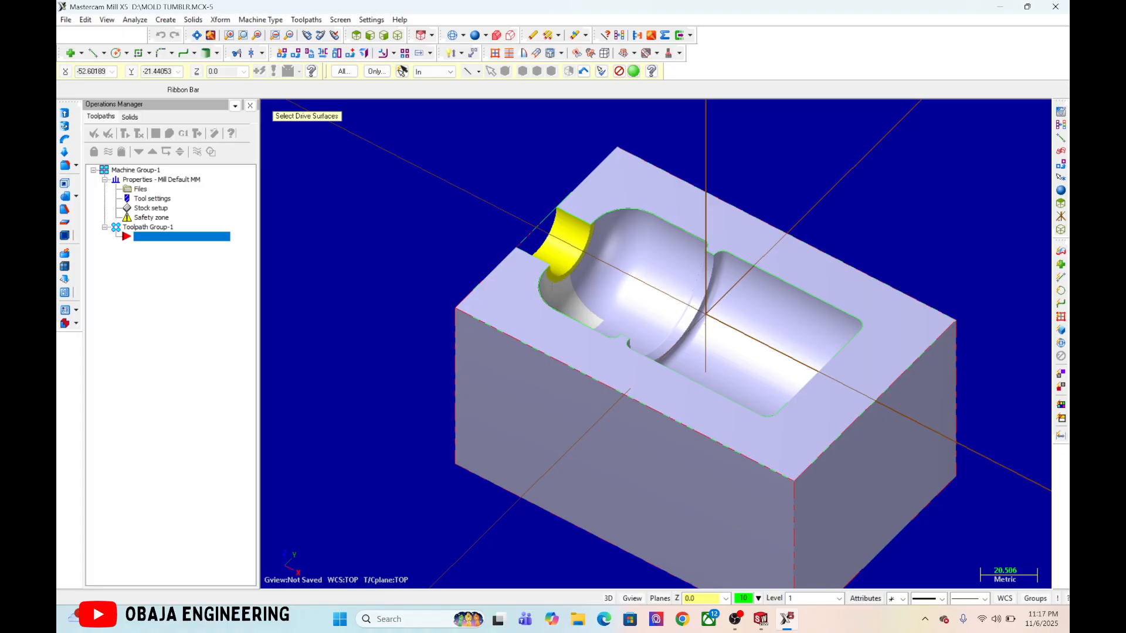
click(552, 286)
click(592, 288)
click(666, 293)
middle_drag(675, 299, 698, 373)
middle_drag(726, 332, 700, 258)
click(706, 290)
click(718, 297)
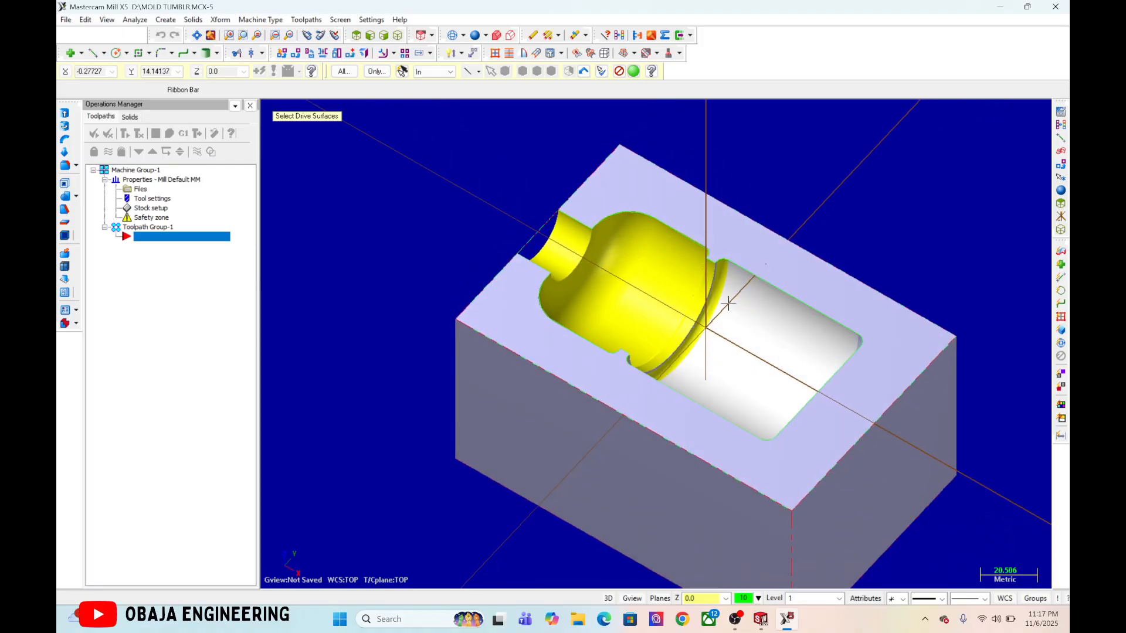
middle_drag(728, 302, 734, 263)
click(748, 329)
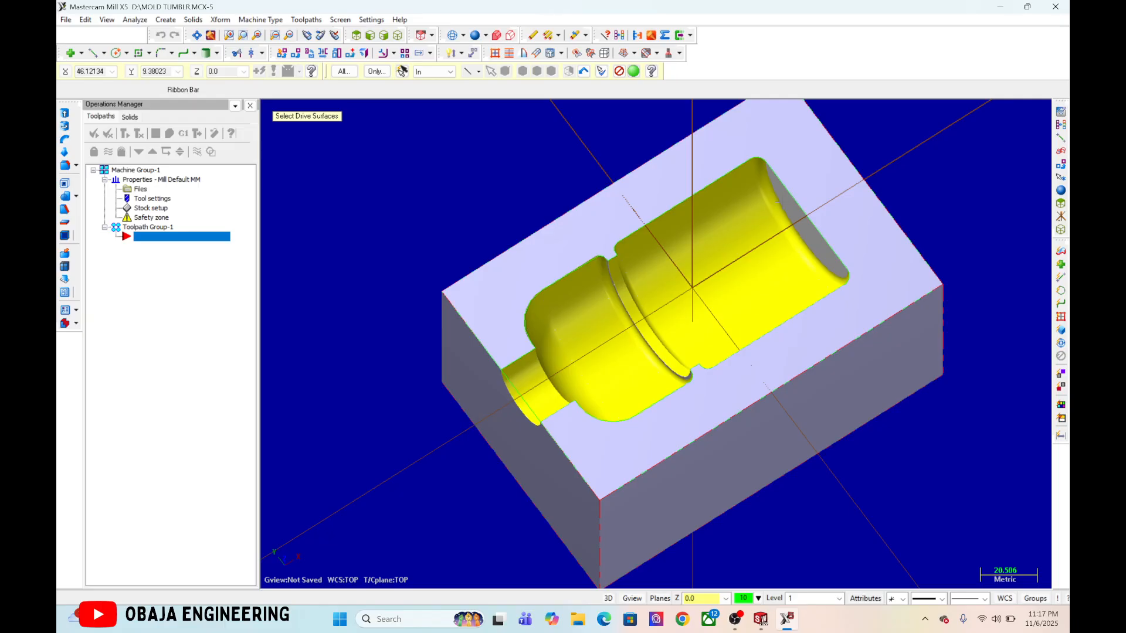
middle_drag(770, 218, 745, 241)
key(Return)
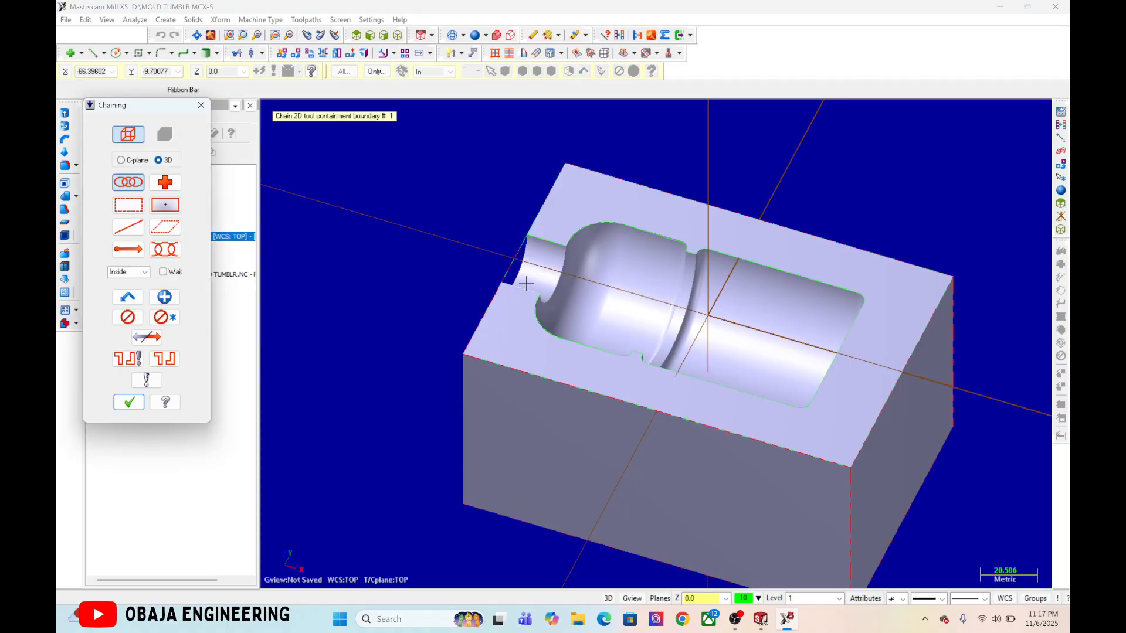
Chain the cavity's upper outline, closed by the line across the neck, as the tool containment boundary
scroll(536, 305, up, 2)
scroll(519, 287, up, 1)
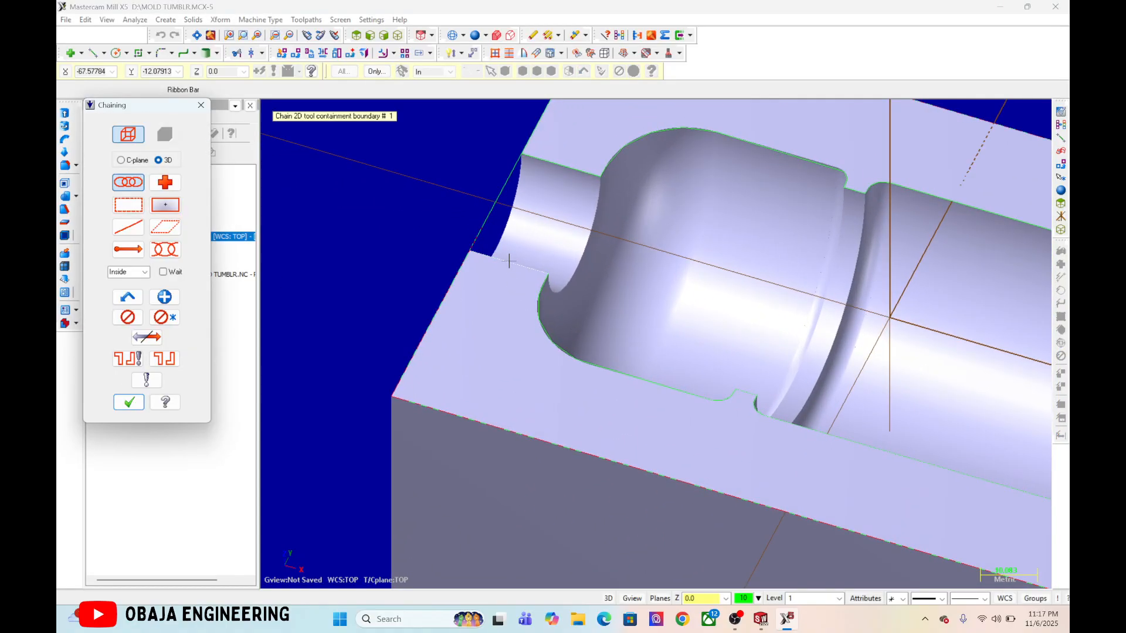
click(509, 260)
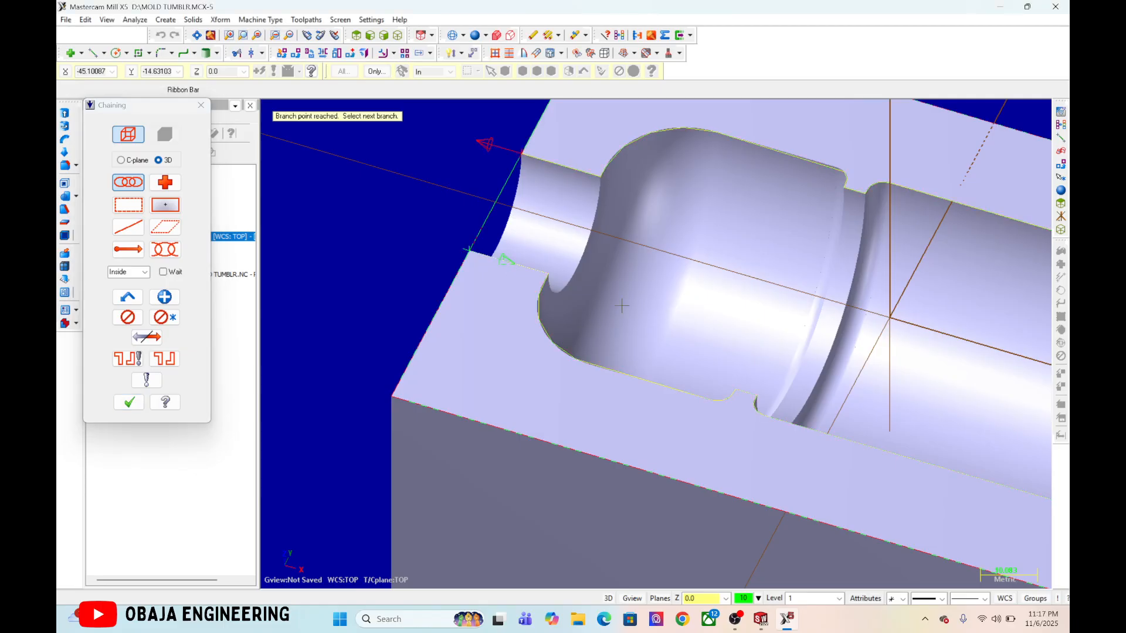
click(496, 197)
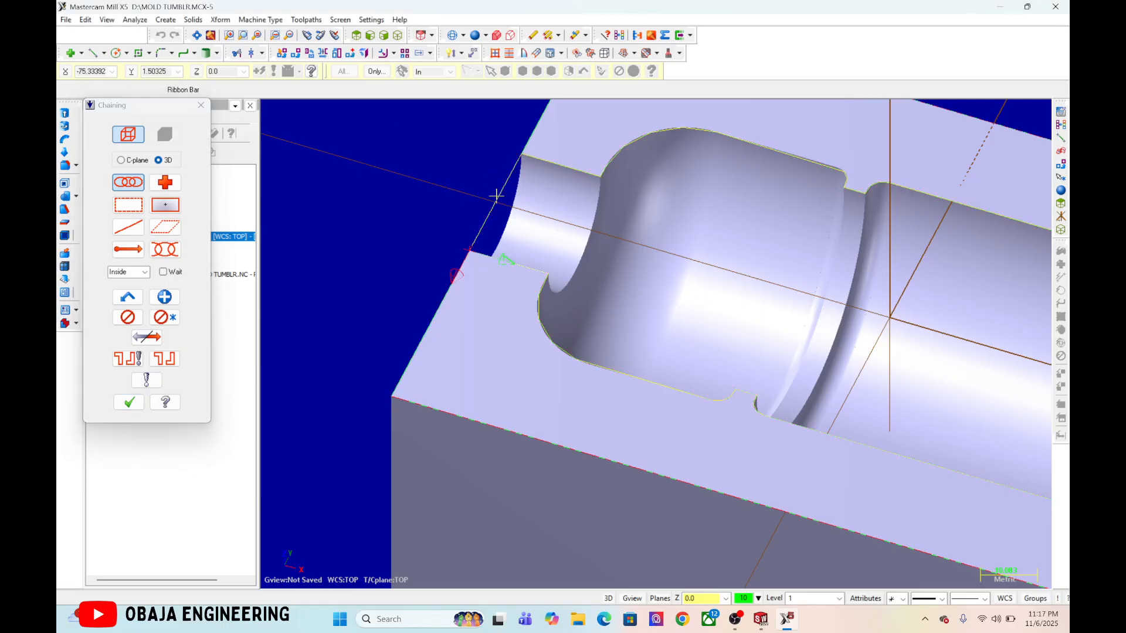
click(129, 402)
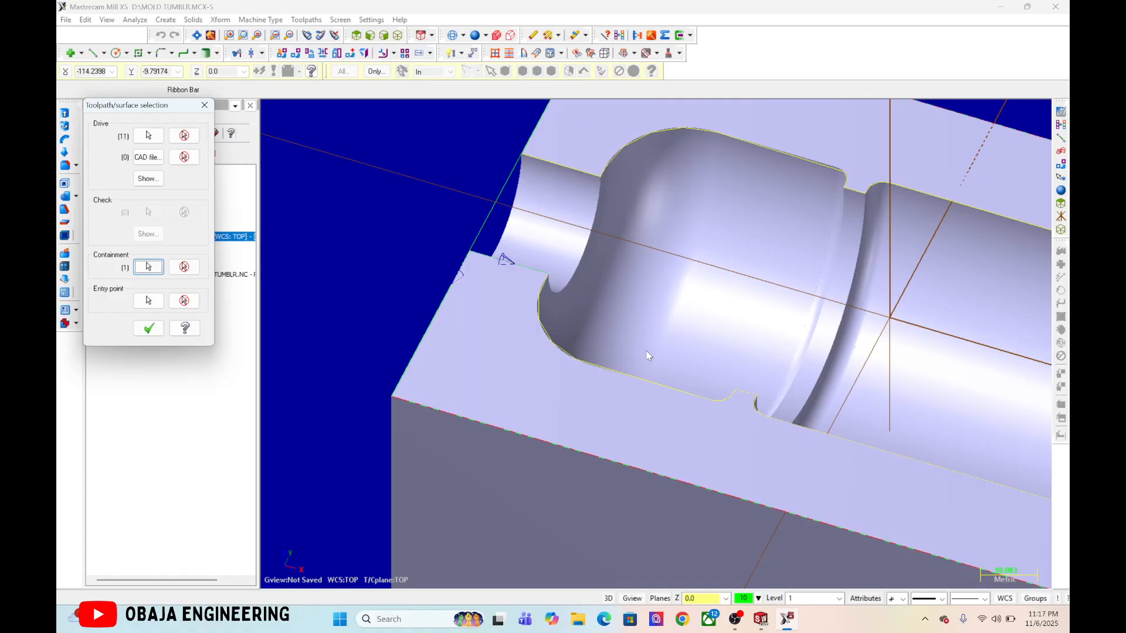
Set the toolpath's entry point at the origin and accept the surface selection
click(148, 300)
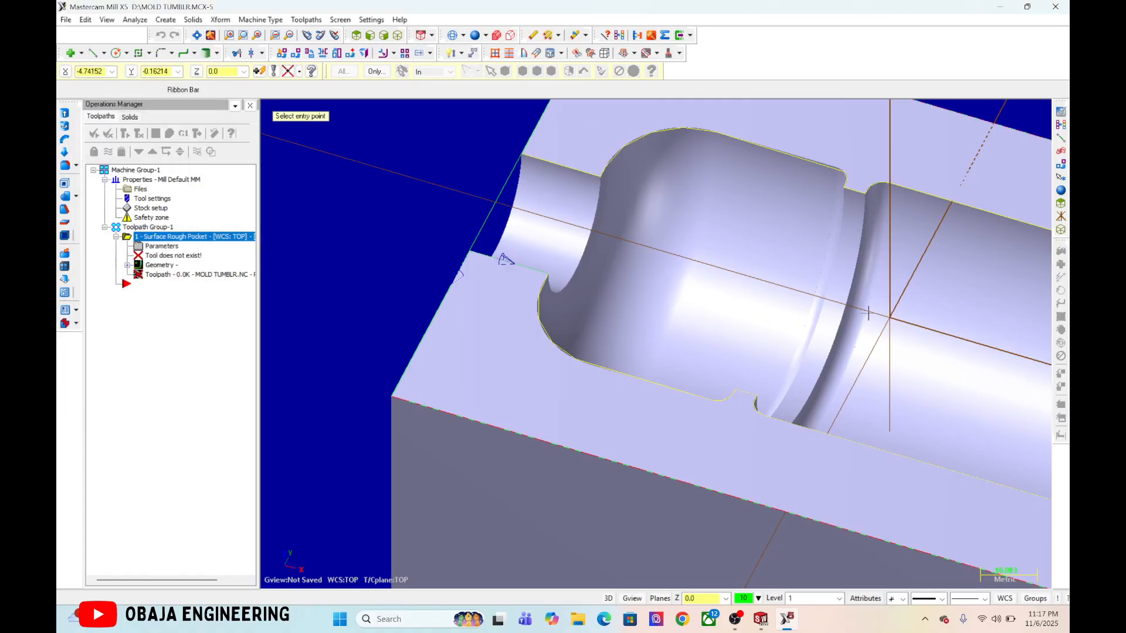
click(889, 318)
click(148, 328)
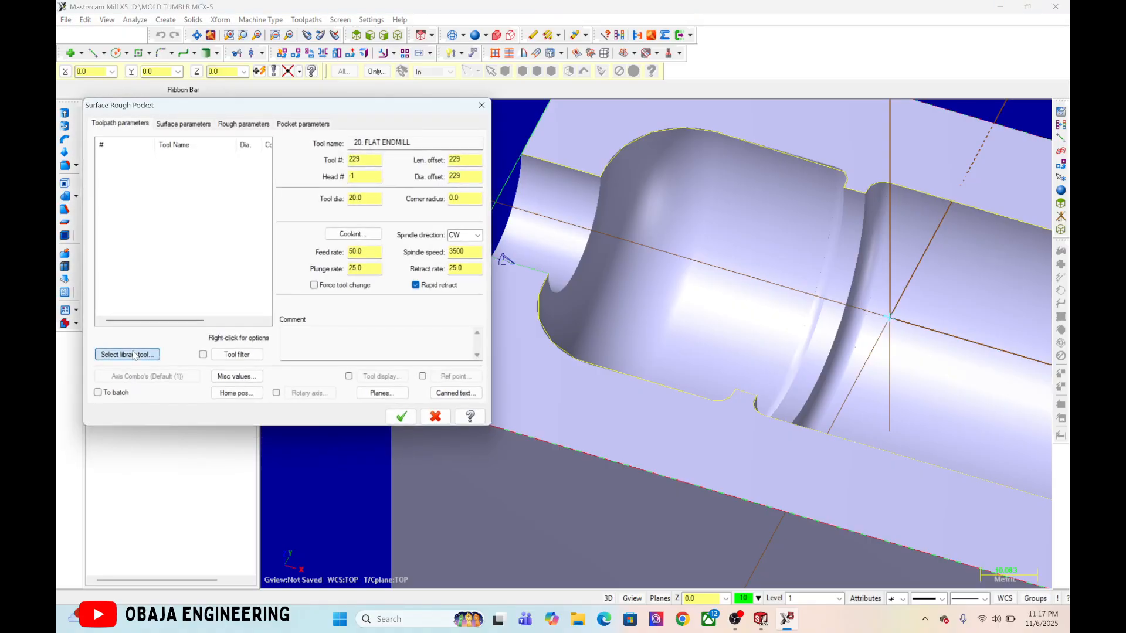
Assign the 10 mm flat endmill from the metric tool library to the Surface Rough Pocket toolpath
click(127, 354)
scroll(204, 234, down, 20)
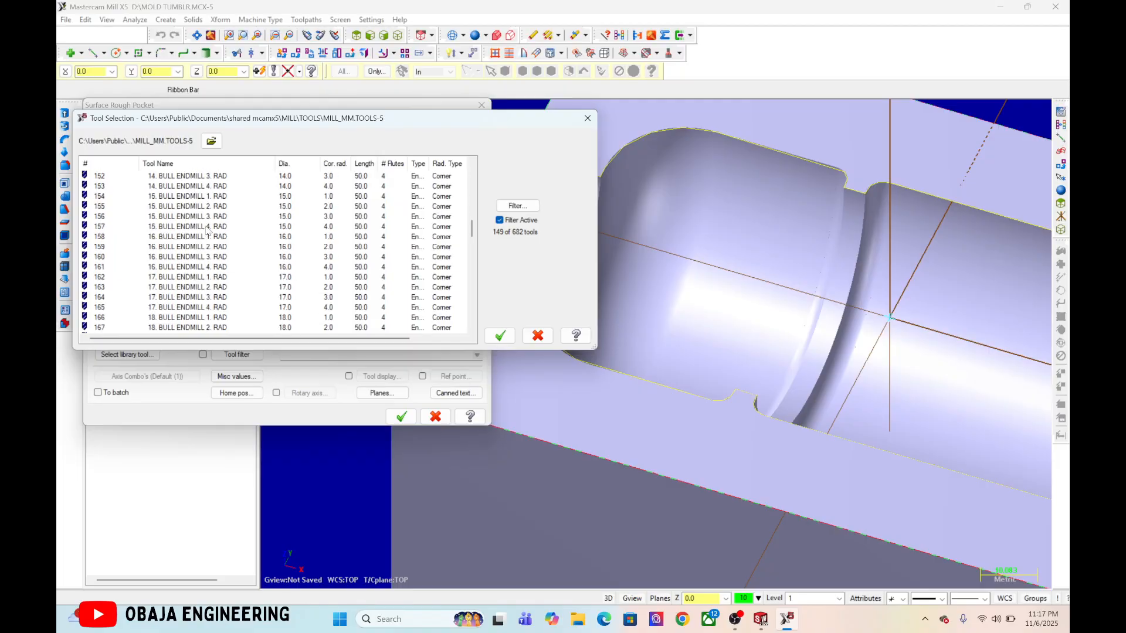
scroll(205, 238, up, 2)
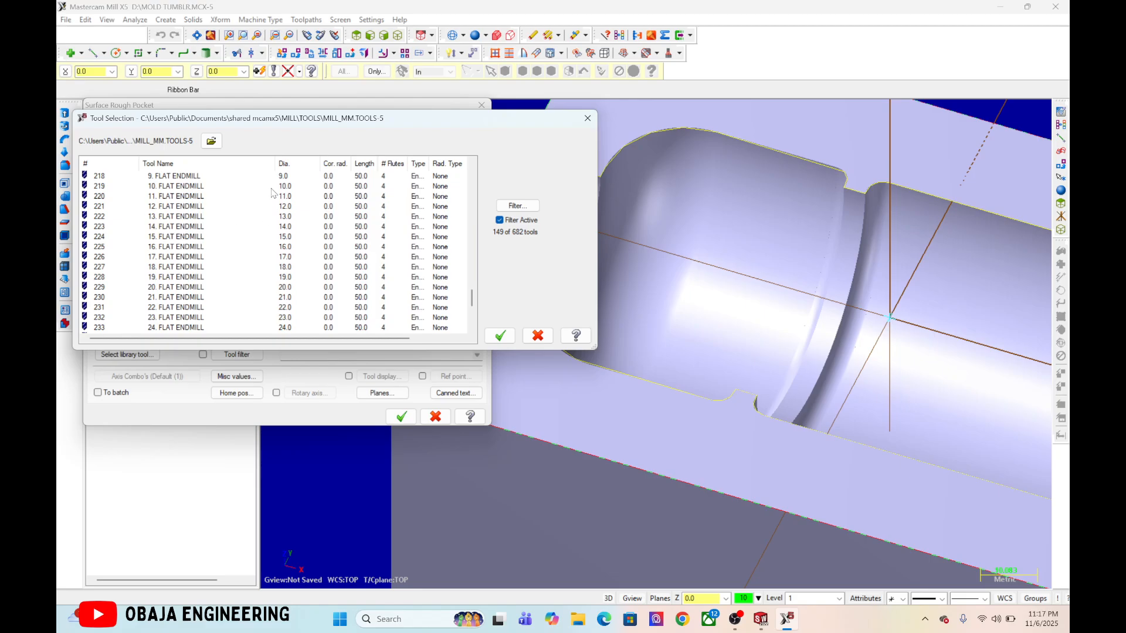
click(272, 186)
click(500, 336)
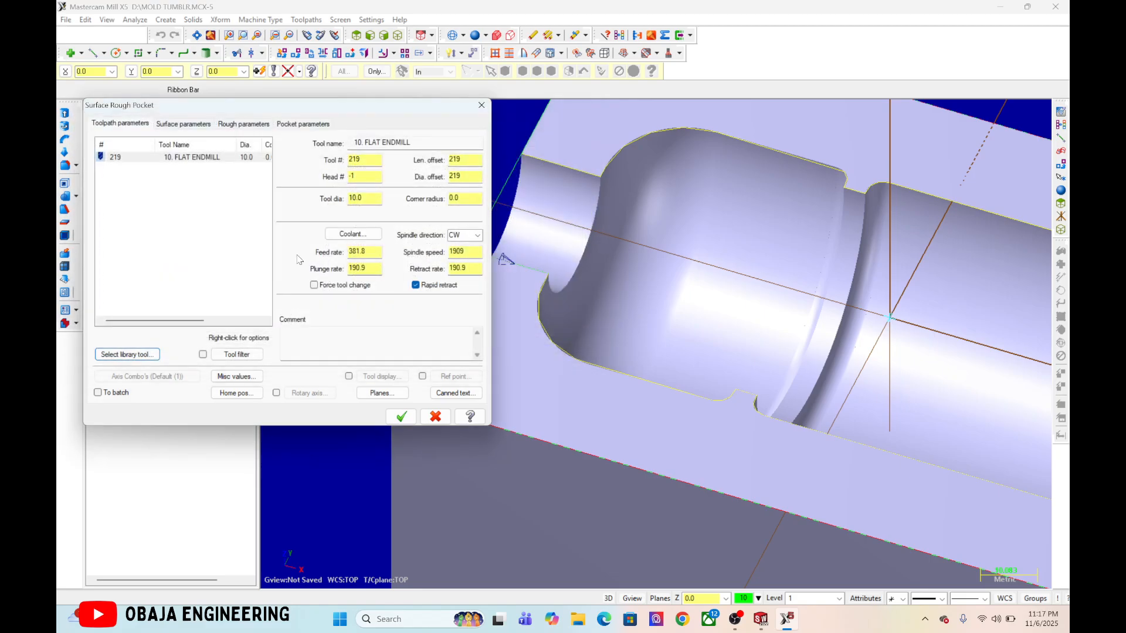
Generate the rough pocket toolpath with a 0.5 mm maximum stepdown, climb milling and the High Speed cutting method
click(189, 123)
click(240, 126)
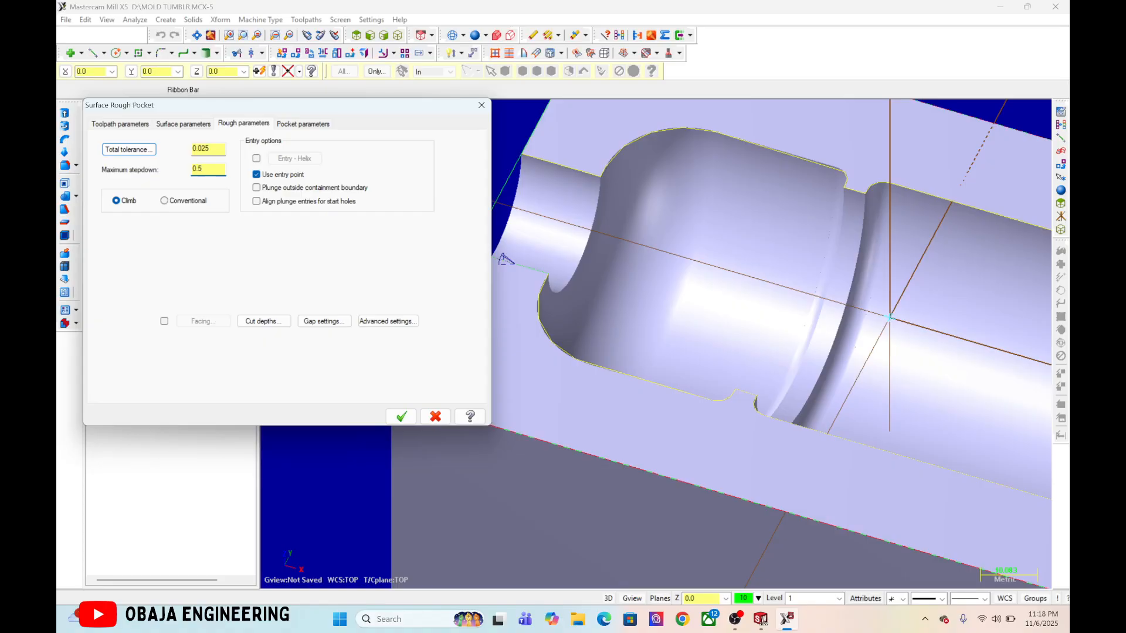
click(302, 126)
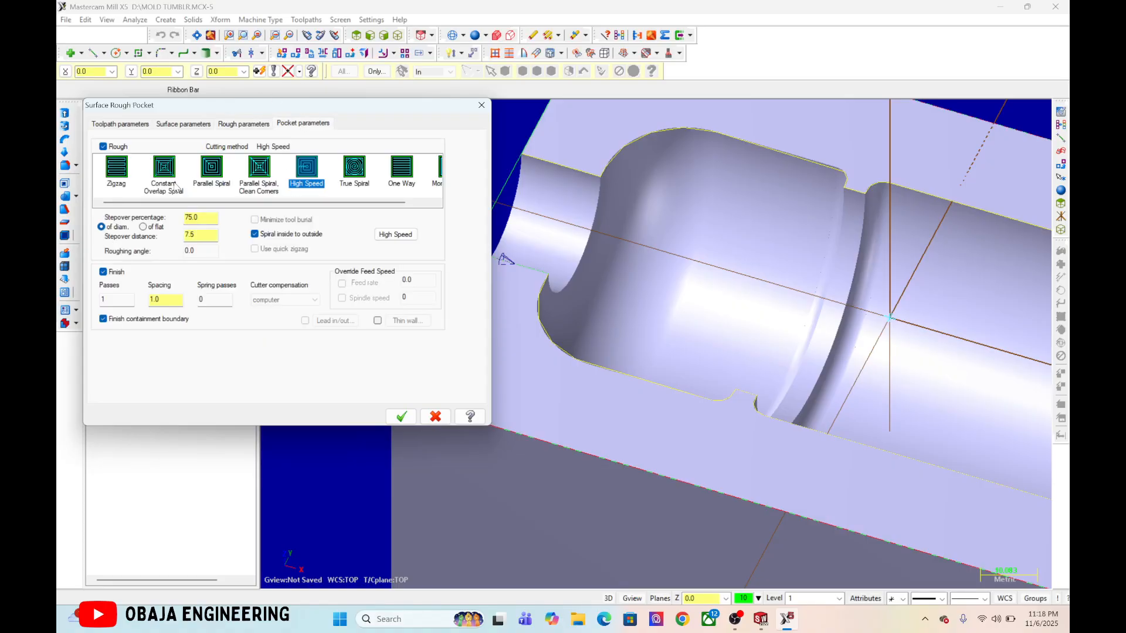
click(401, 416)
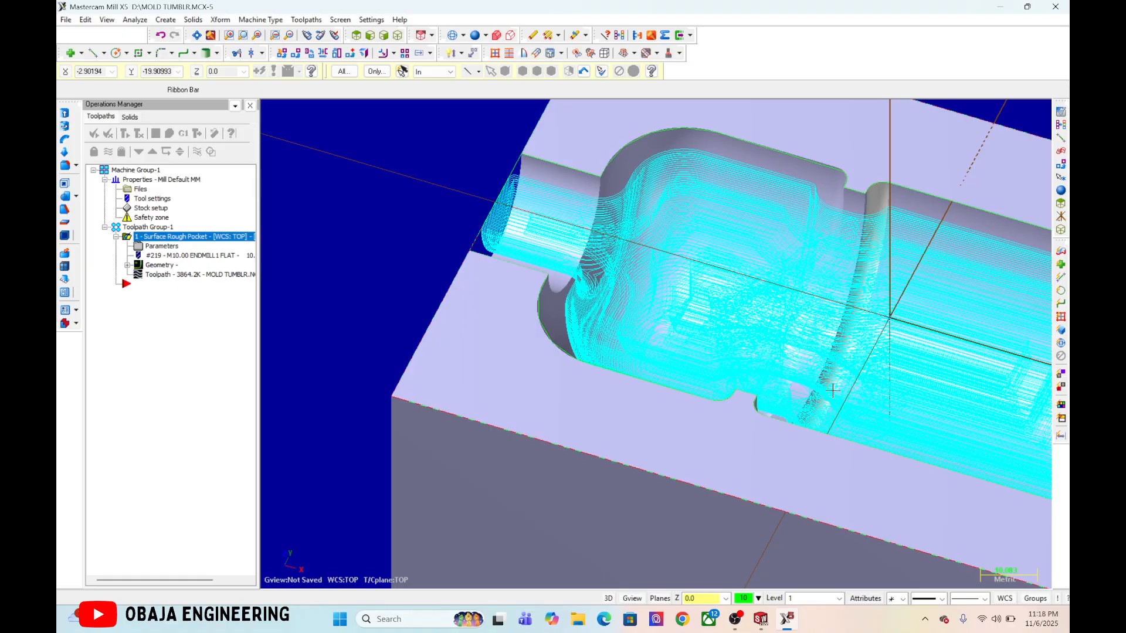
scroll(833, 389, down, 5)
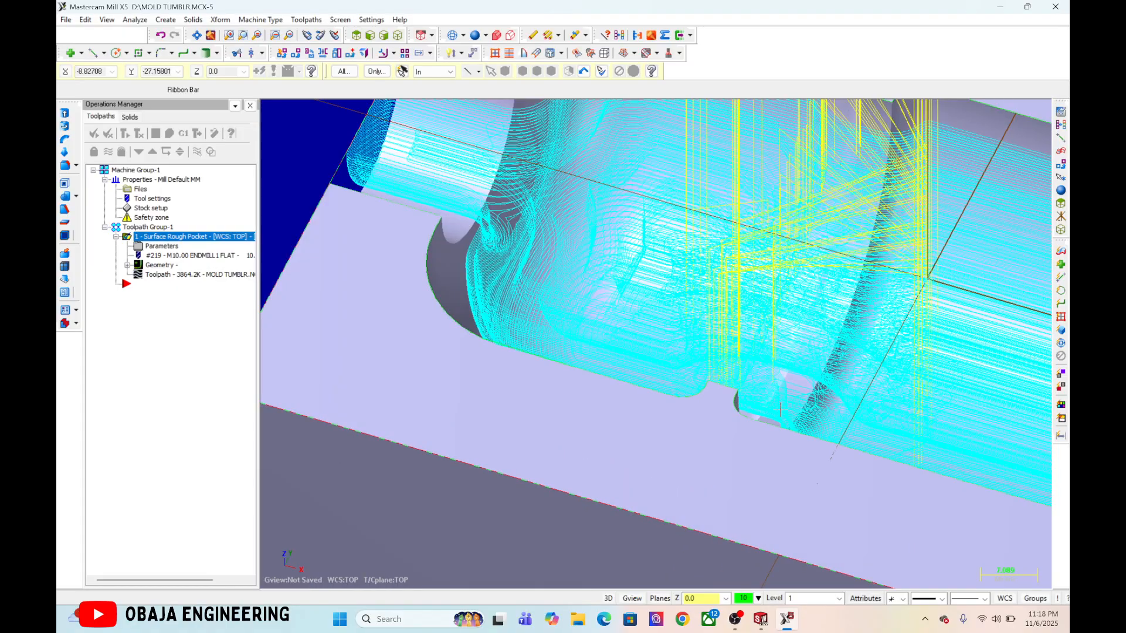
middle_drag(847, 471, 765, 447)
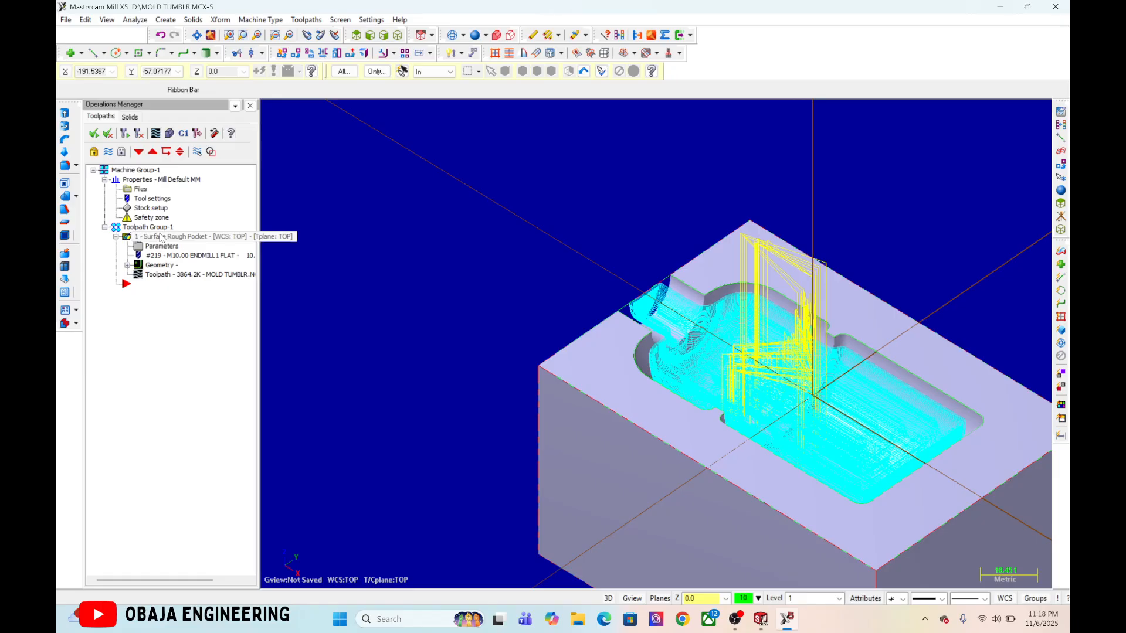
Hide the rough pocket toolpath display and start a Surface Finish Parallel toolpath with advanced 3D toolpath refinement activated
click(160, 237)
key(alt+t)
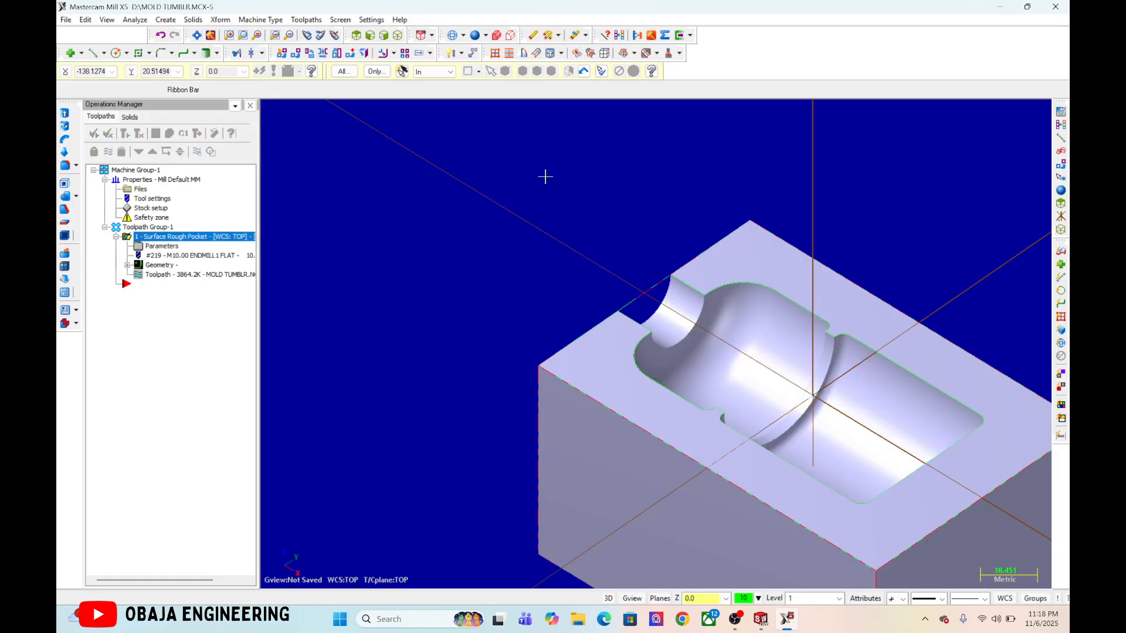
click(306, 20)
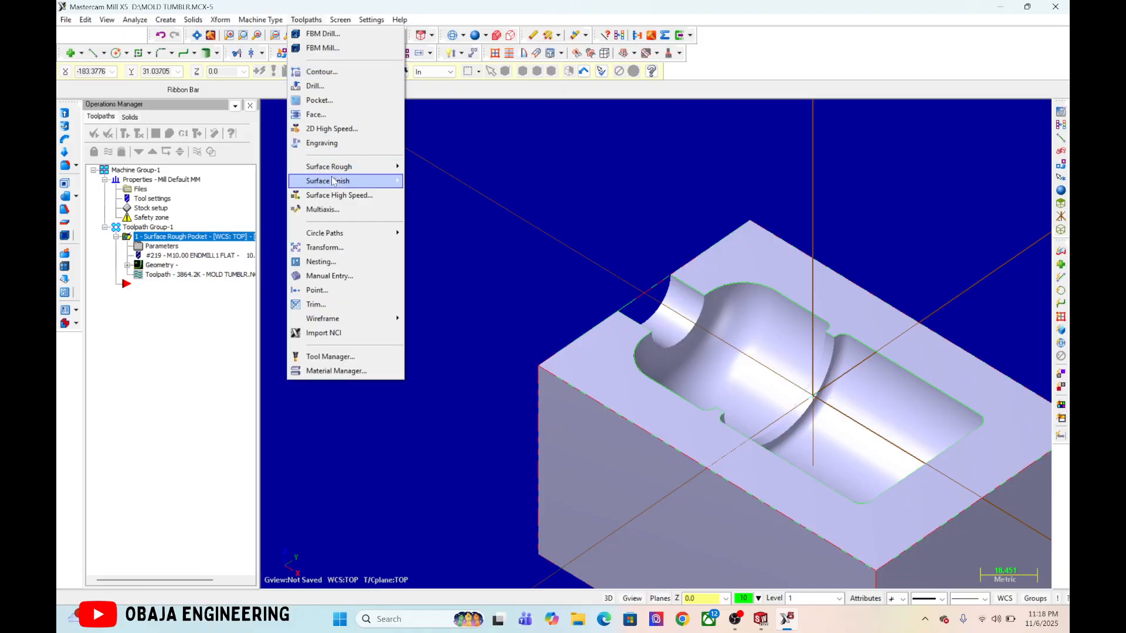
mouse_move(355, 182)
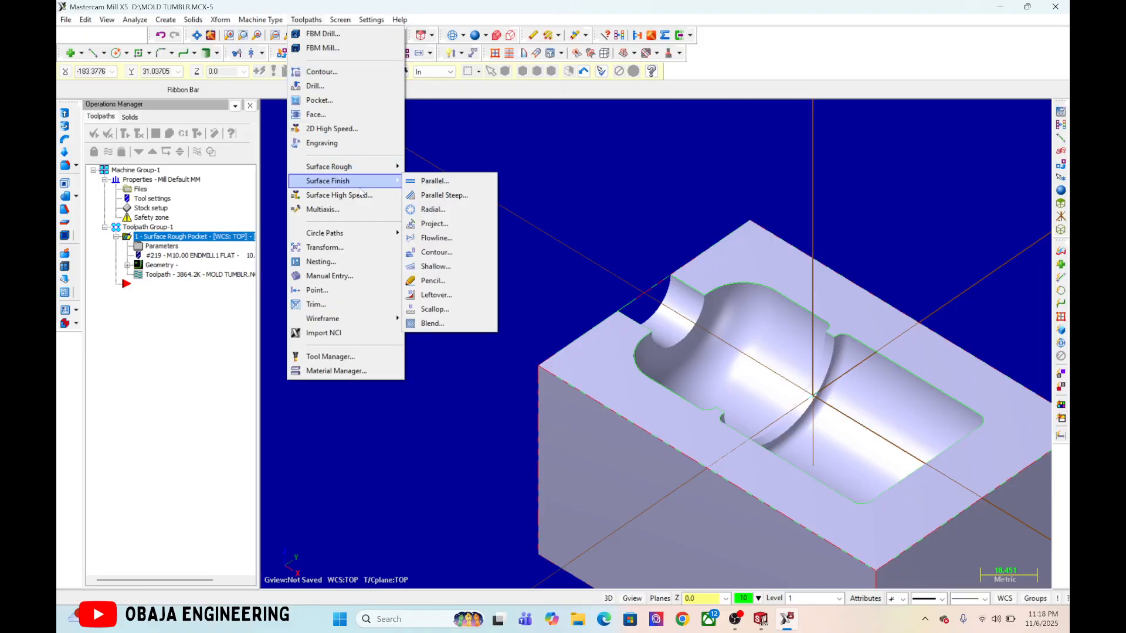
click(448, 182)
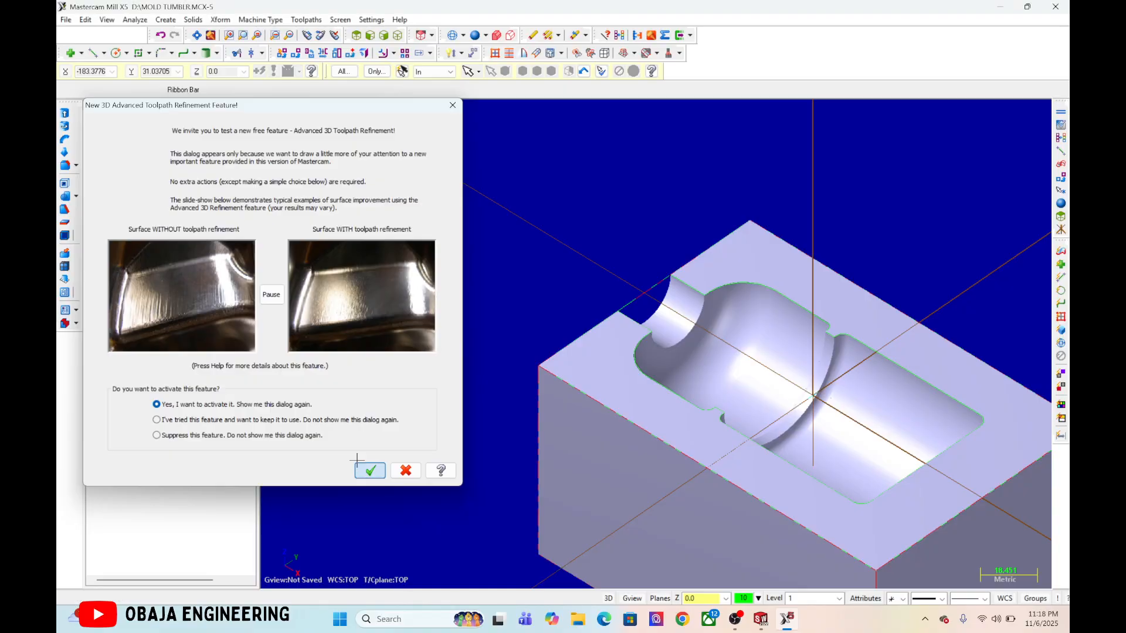
click(359, 466)
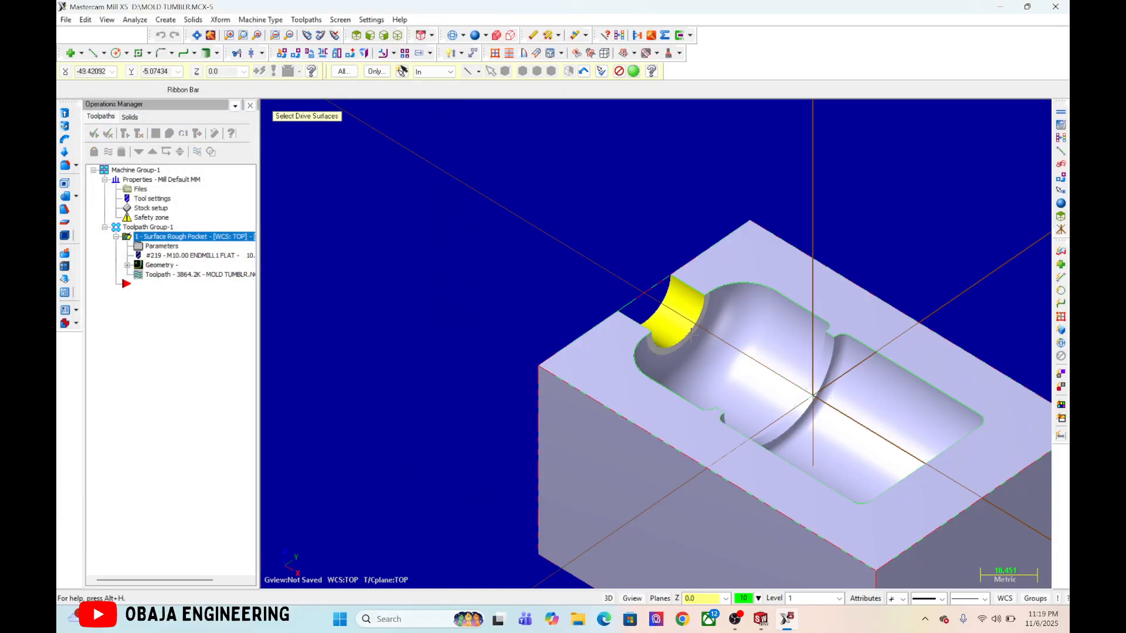
Select all the cavity surfaces, from the neck over the ring groove to the closed end, as drive surfaces for the finish toolpath
click(692, 336)
click(686, 353)
middle_drag(730, 328, 742, 375)
middle_drag(788, 313, 793, 370)
click(794, 370)
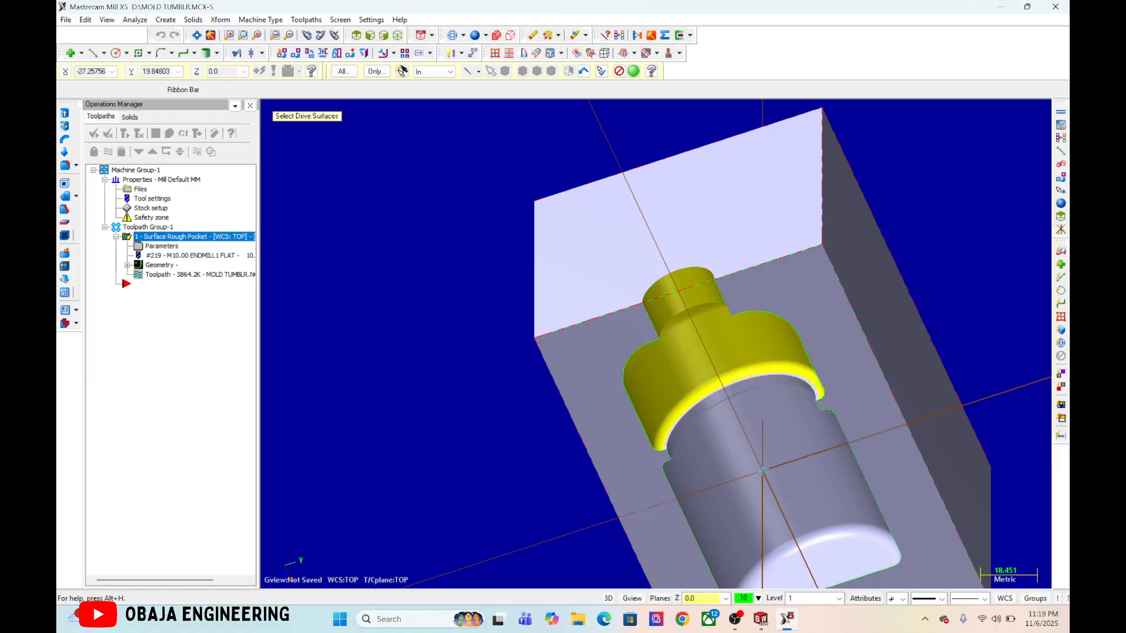
scroll(794, 370, up, 3)
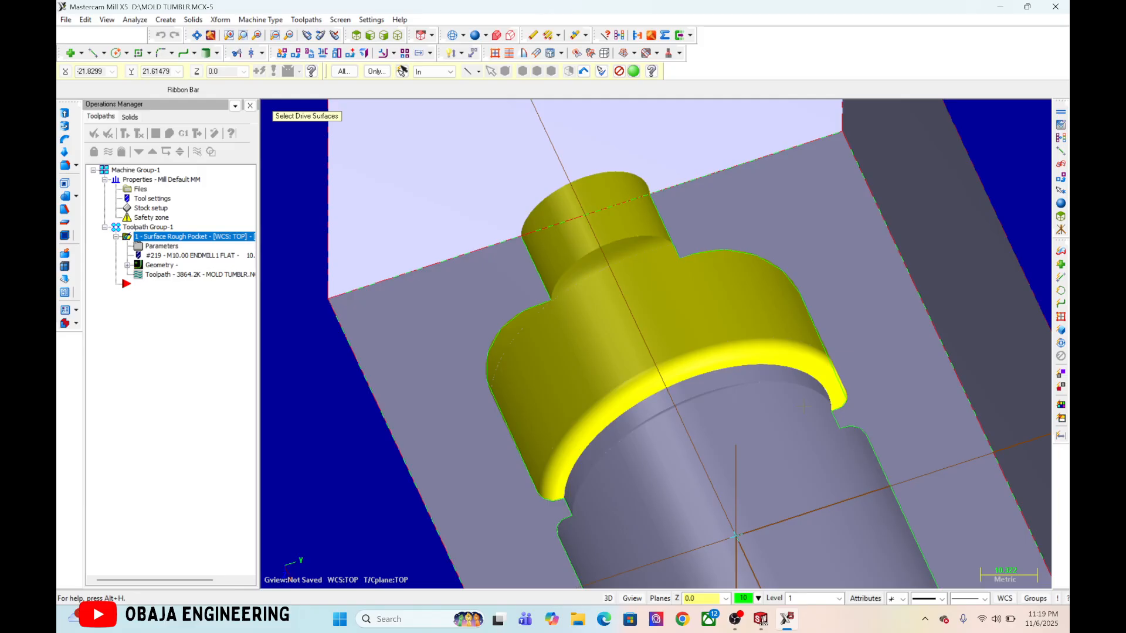
middle_drag(804, 405, 623, 476)
scroll(947, 321, up, 2)
scroll(951, 322, down, 6)
middle_drag(955, 322, 848, 299)
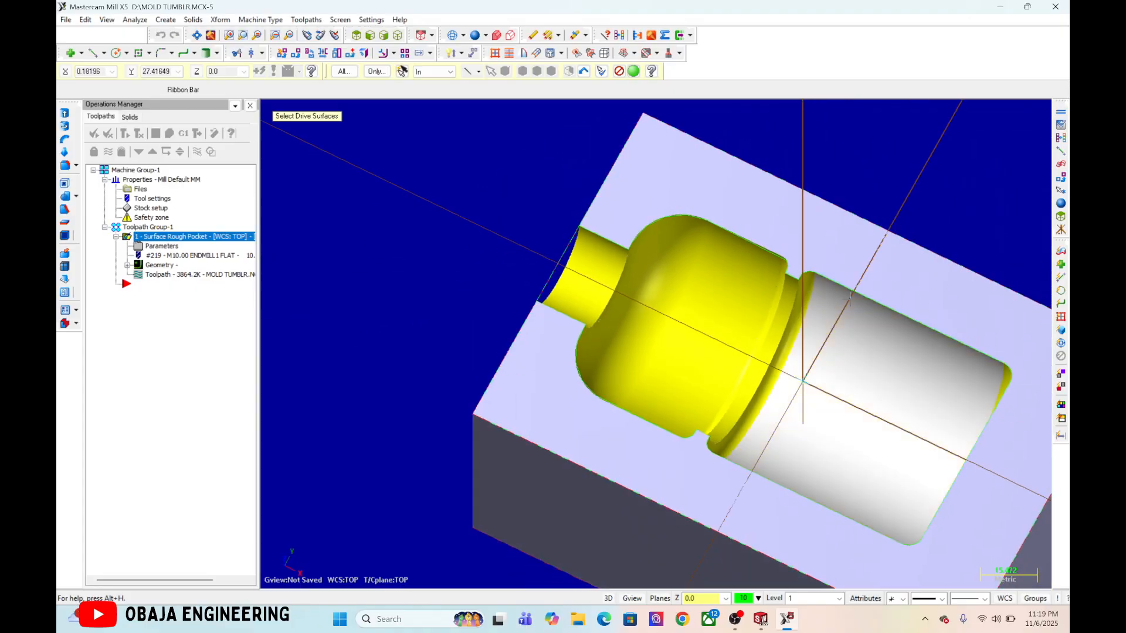
click(848, 299)
key(Return)
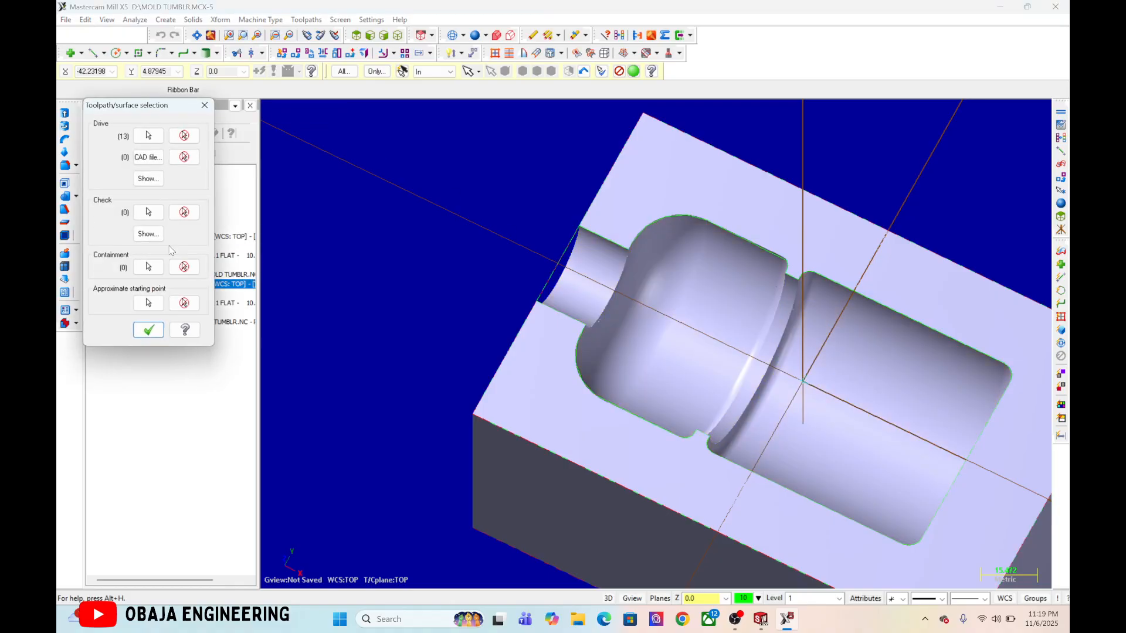
click(148, 267)
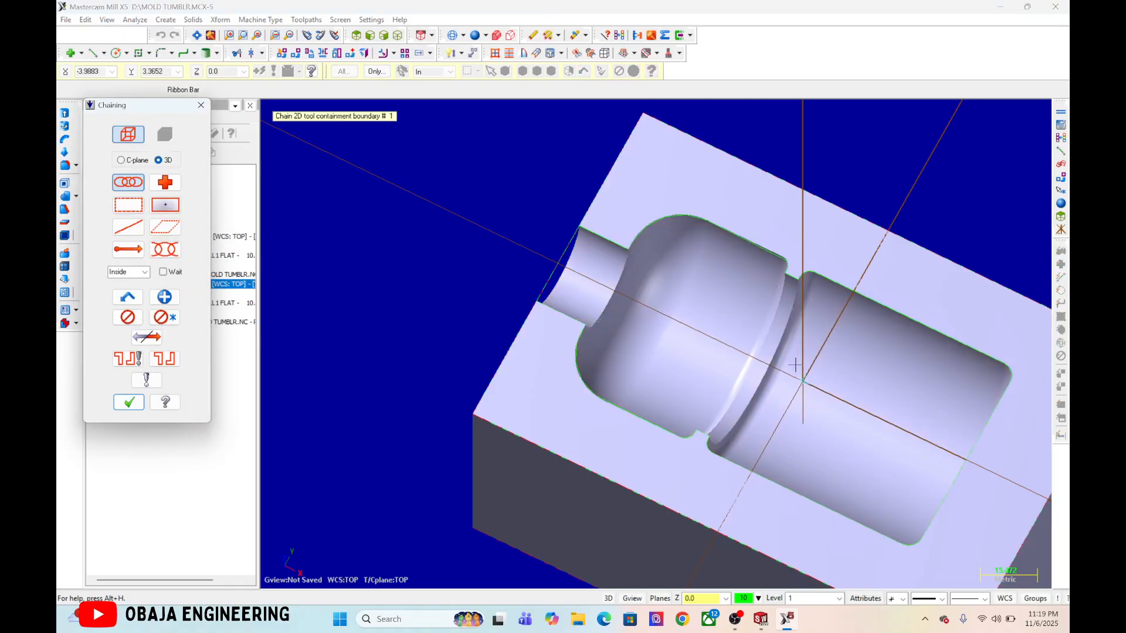
click(804, 382)
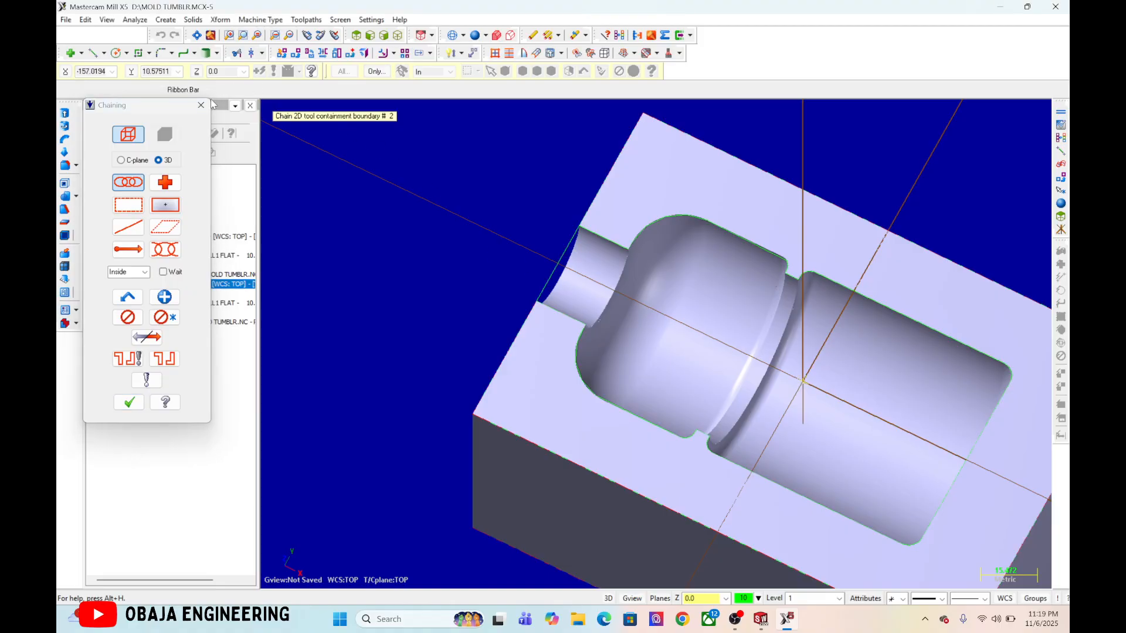
key(Return)
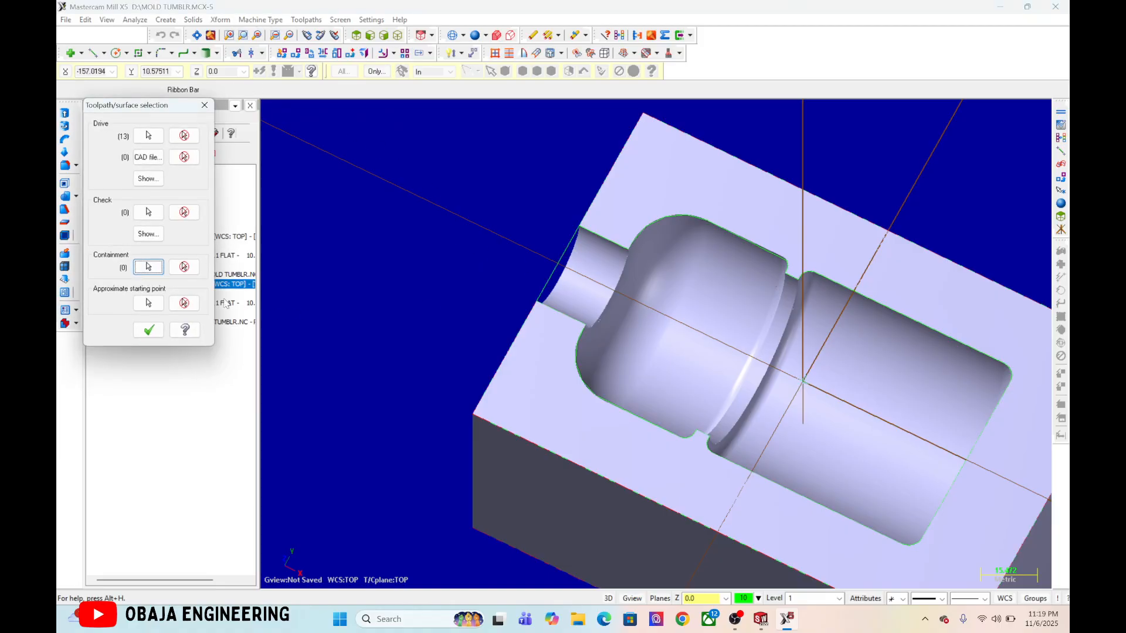
Chain the cavity's upper outline and the line across the neck as the finish toolpath's containment boundary
click(148, 267)
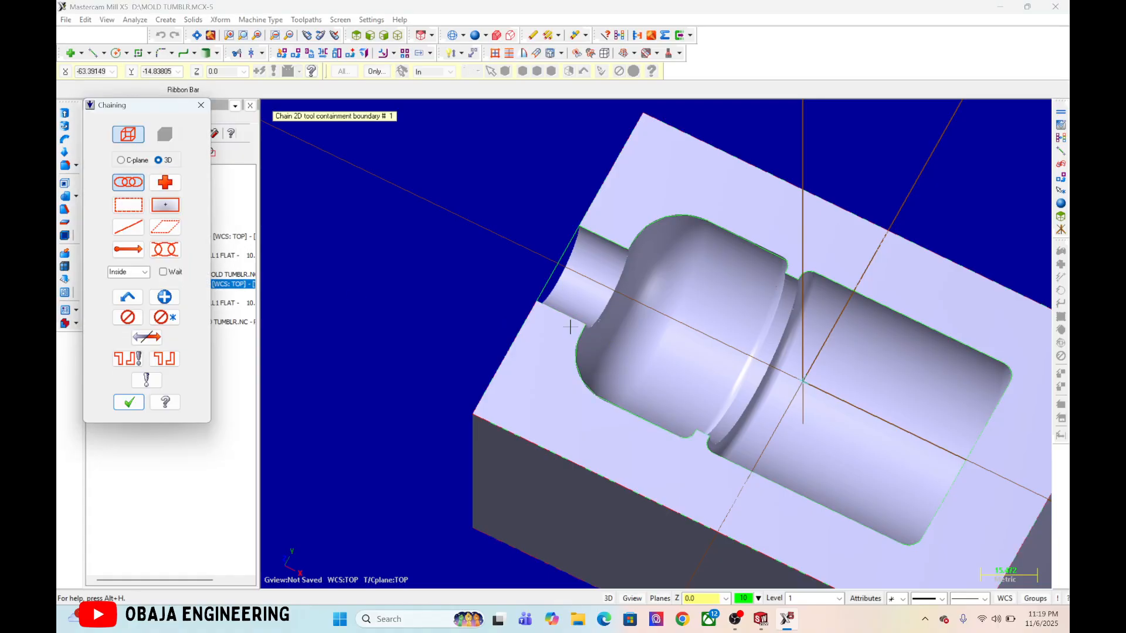
click(606, 241)
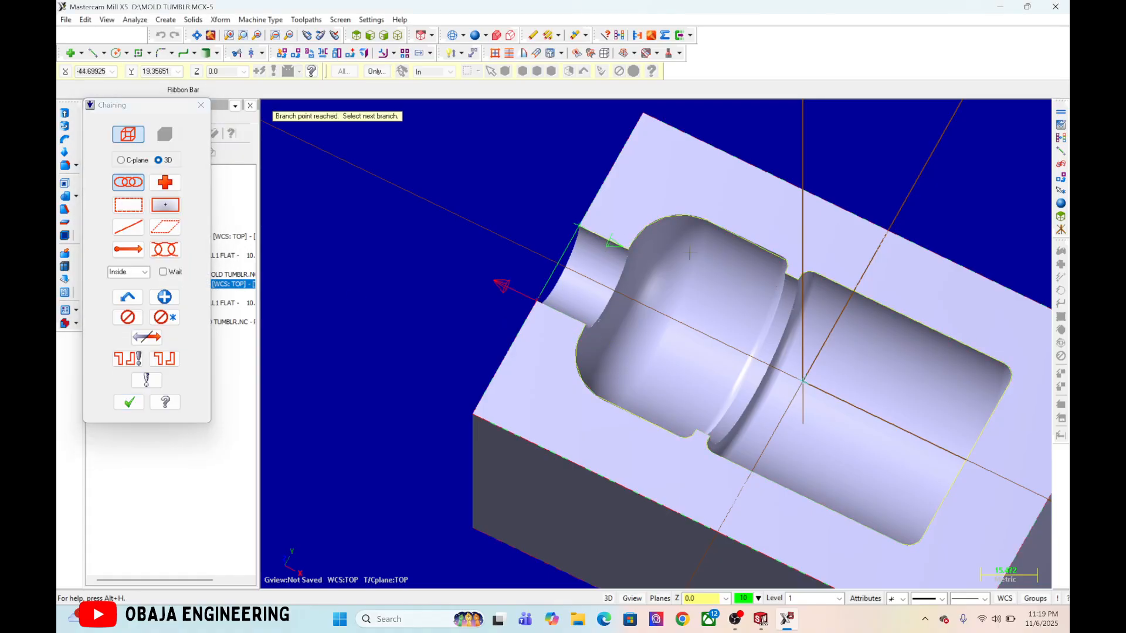
click(556, 267)
scroll(564, 265, up, 1)
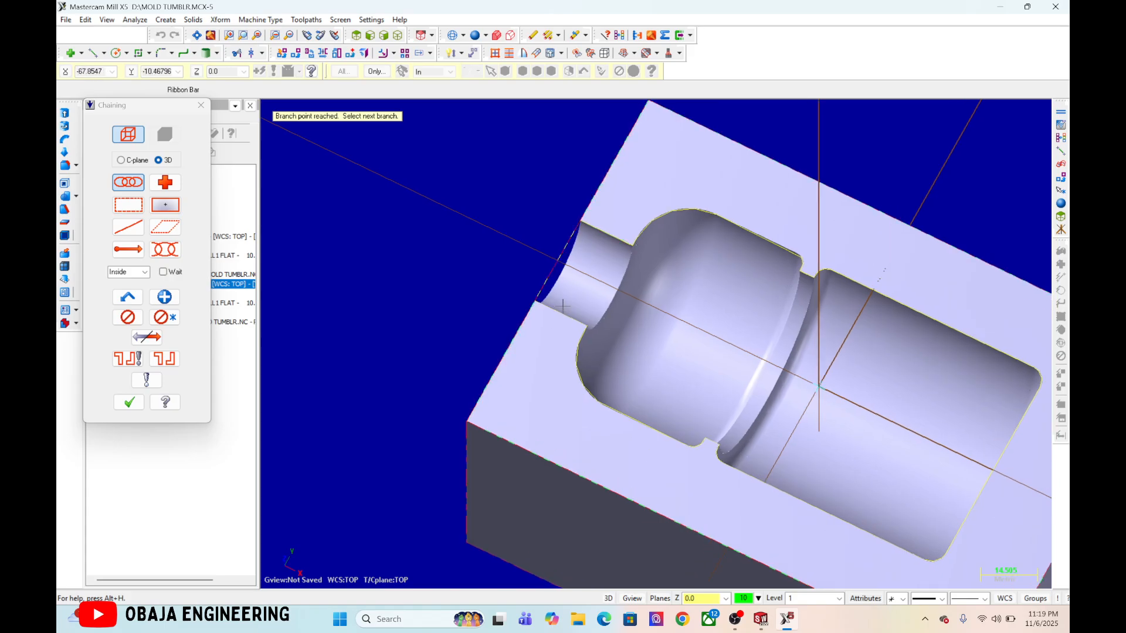
scroll(565, 265, down, 7)
scroll(632, 262, up, 2)
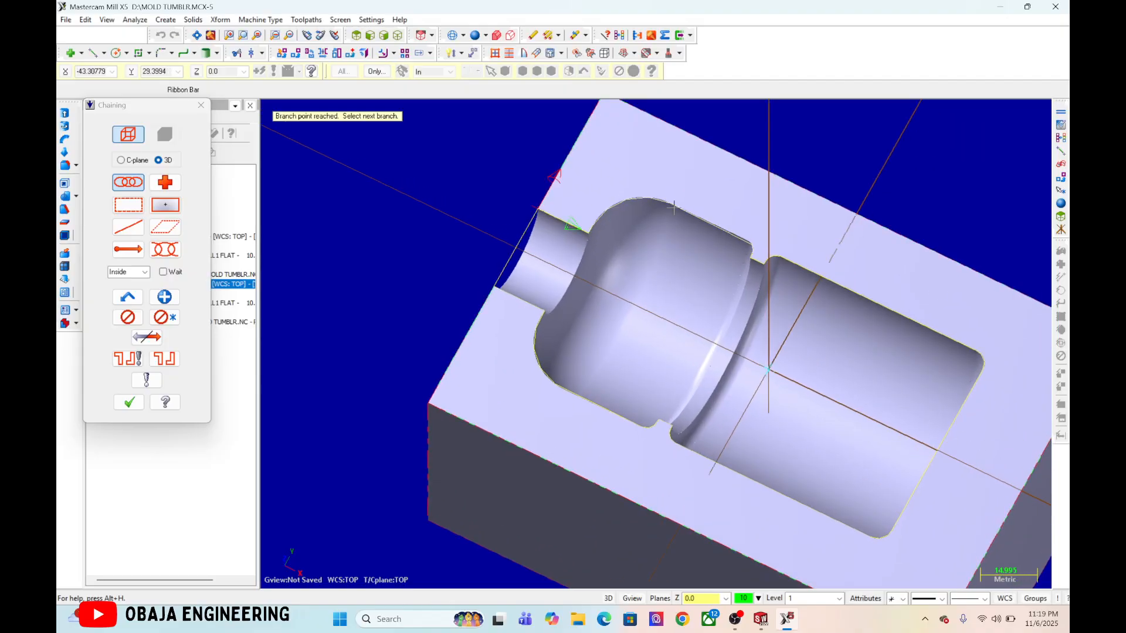
click(130, 403)
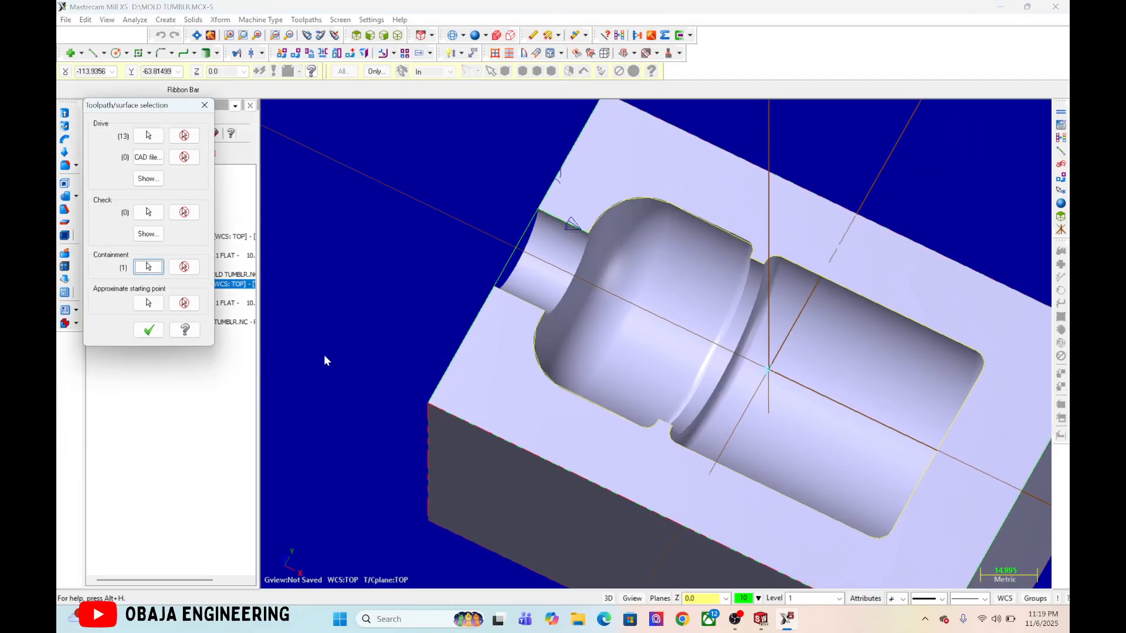
Set the finish toolpath's approximate starting point at the origin and accept the surface selection
click(152, 306)
middle_drag(870, 435, 879, 370)
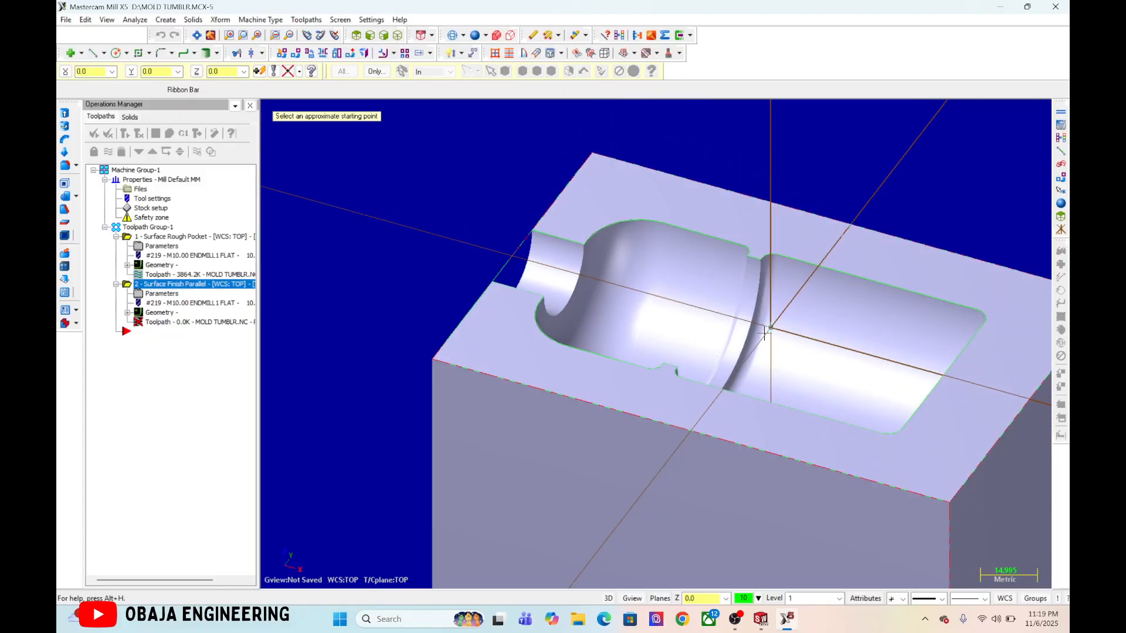
click(770, 328)
click(148, 330)
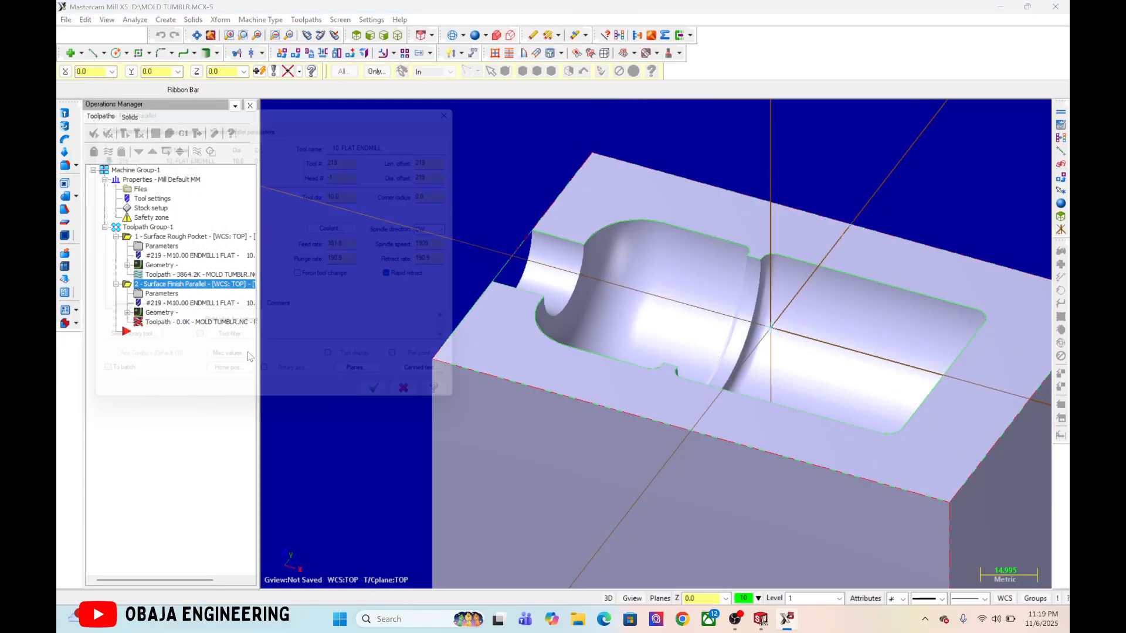
Assign the 6 mm ball endmill from the metric tool library to the Surface Finish Parallel toolpath
click(114, 355)
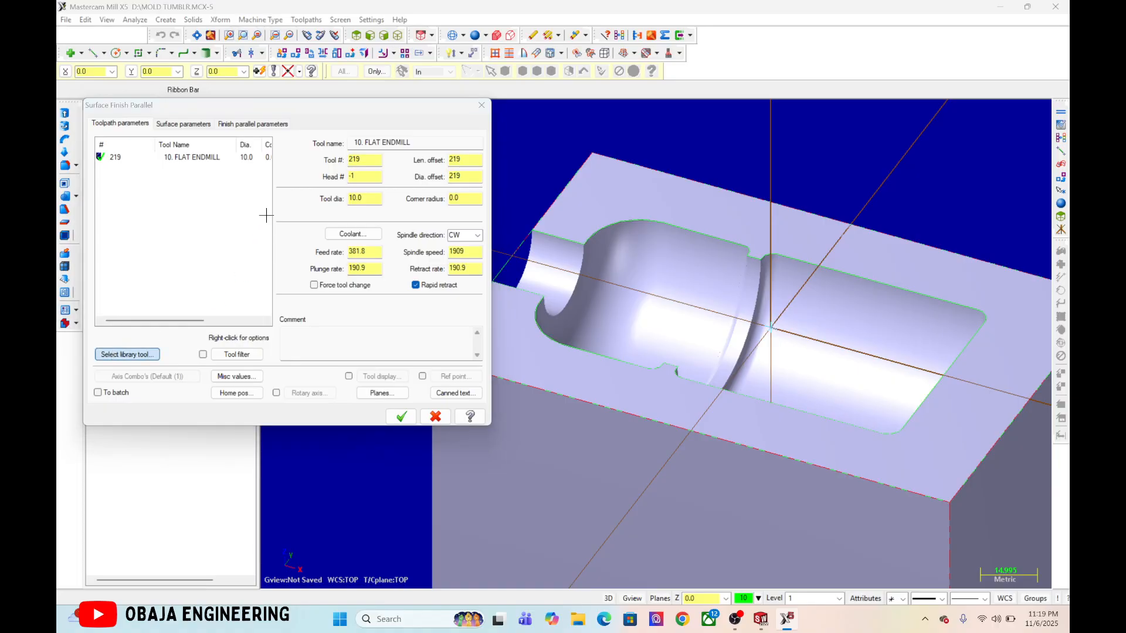
scroll(354, 238, down, 4)
drag(473, 189, 481, 290)
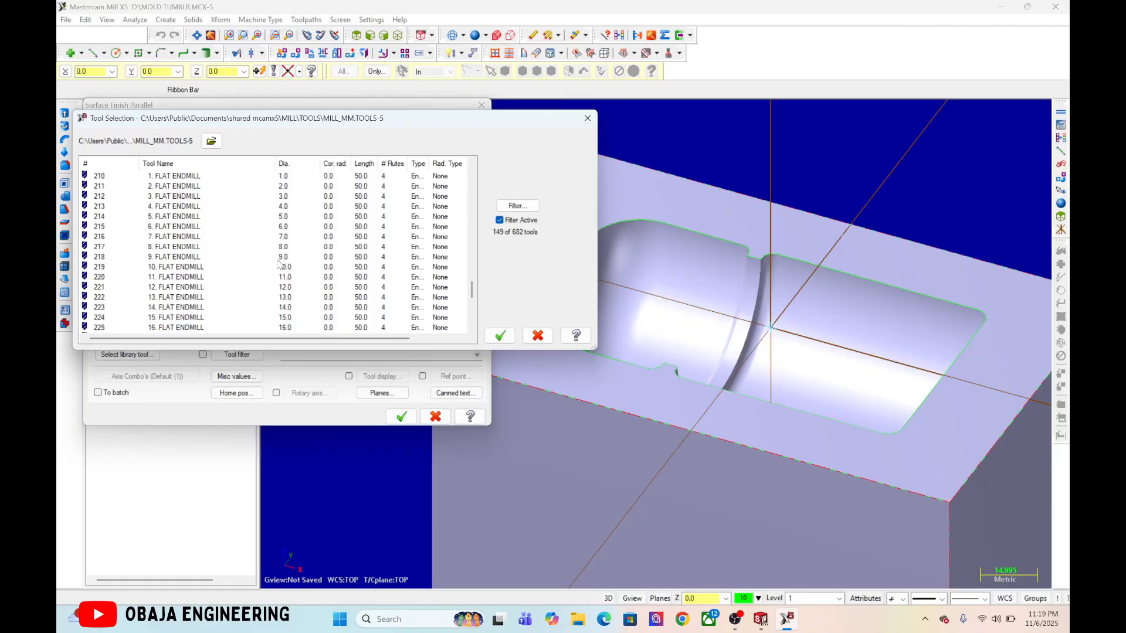
click(286, 227)
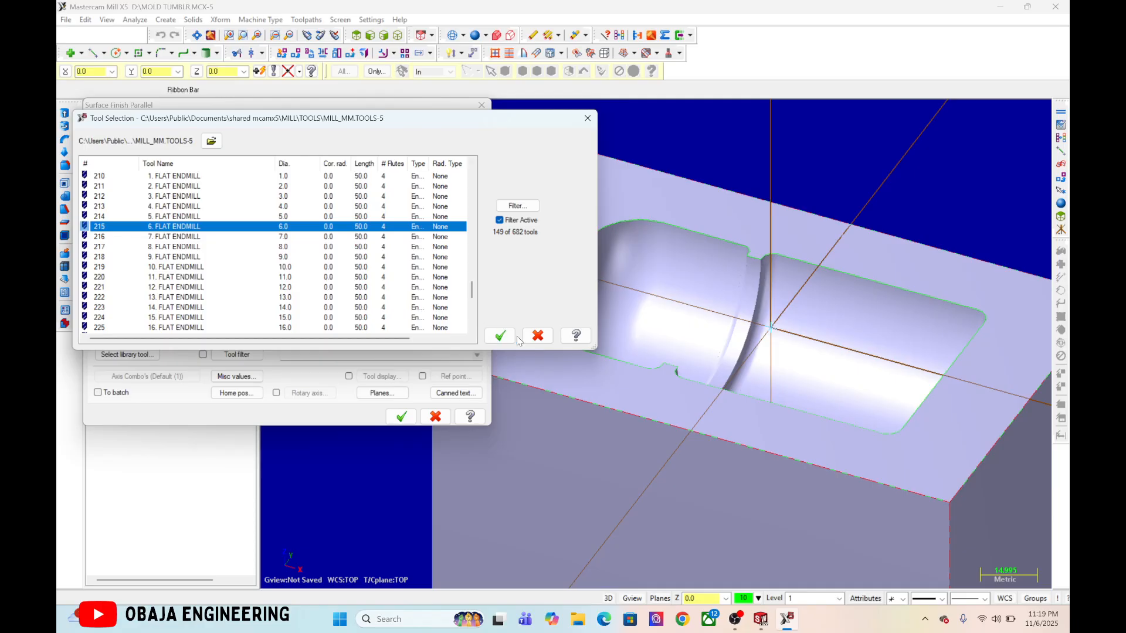
scroll(304, 252, down, 4)
scroll(304, 252, down, 4)
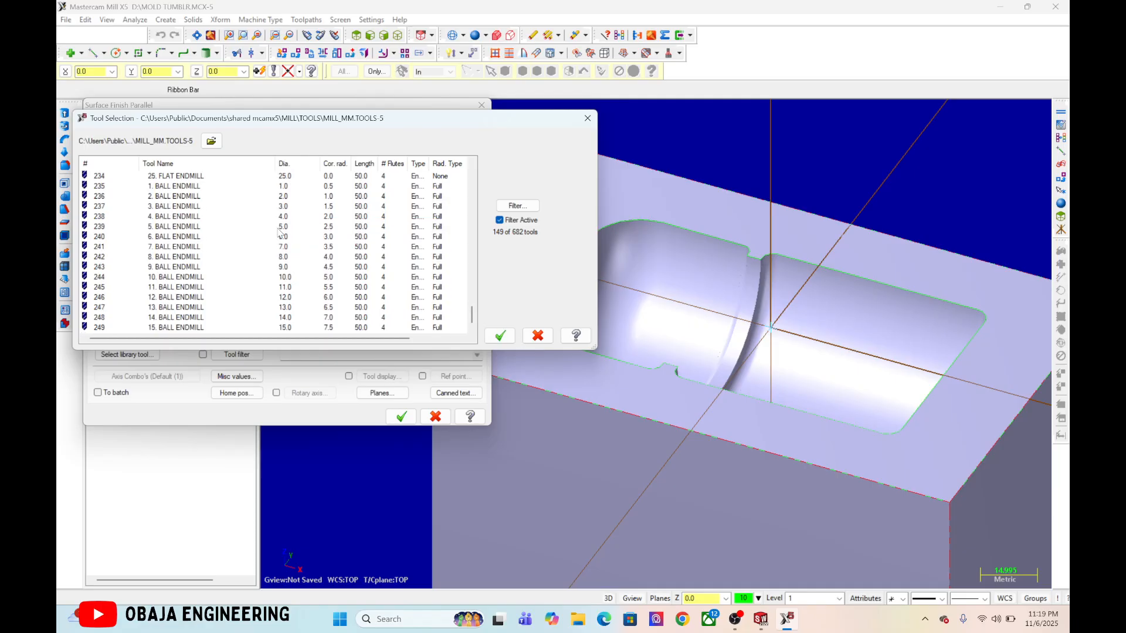
click(279, 228)
click(283, 236)
click(500, 336)
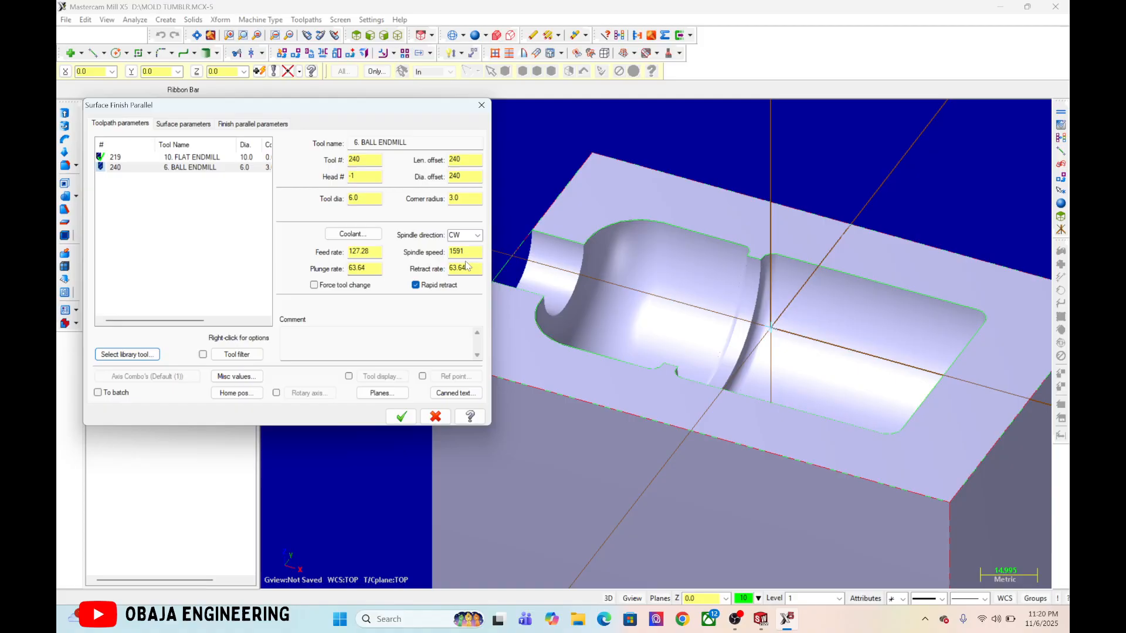
Generate the parallel finish toolpath with a 0.2 mm maximum stepover, zigzag cutting and a changed machining angle
click(253, 124)
double_click(305, 148)
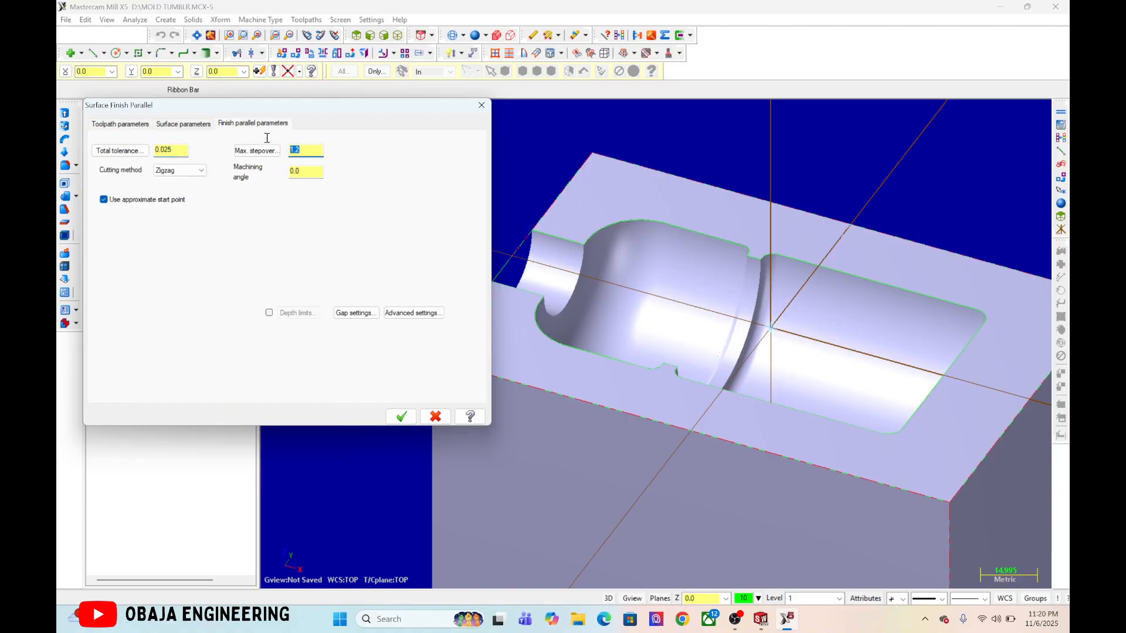
text(0.2)
key(Tab)
text(9)
click(401, 416)
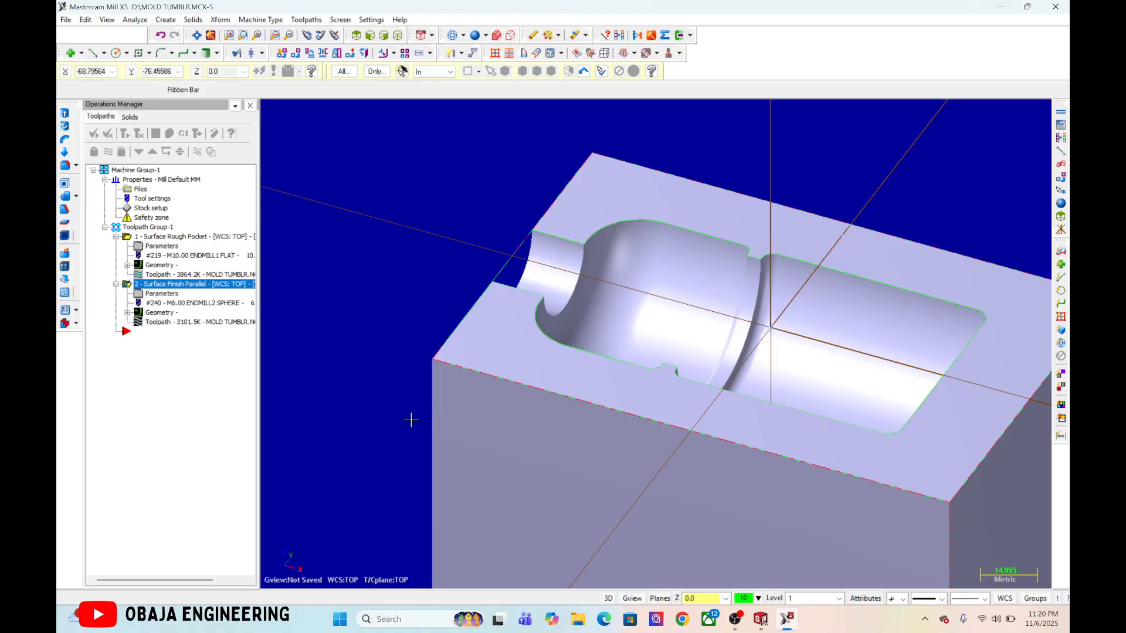
scroll(881, 293, up, 3)
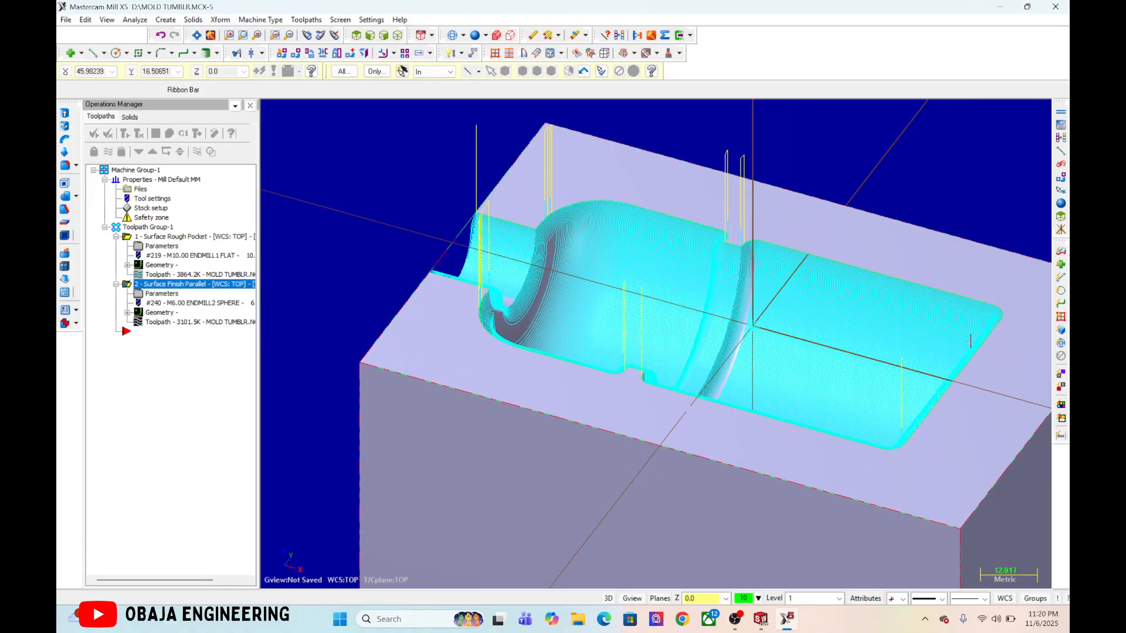
Simulate both operations of Toolpath Group-1 in Verify, running the material removal to the end without displaying the tool
middle_drag(970, 341, 921, 421)
middle_drag(831, 407, 767, 381)
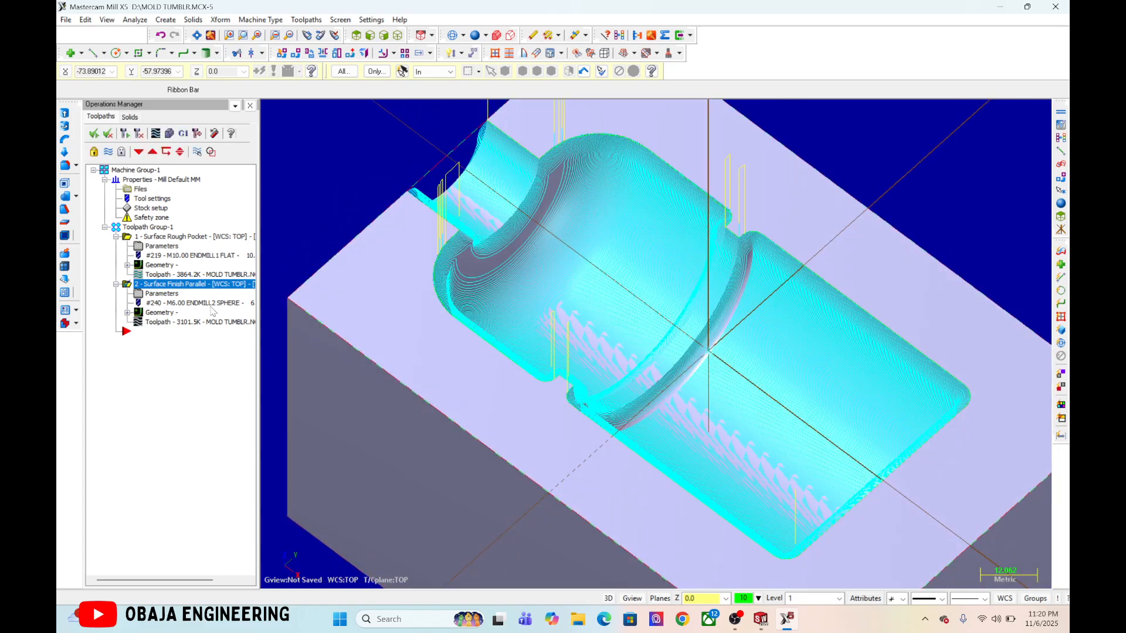
click(148, 228)
middle_drag(615, 351, 792, 311)
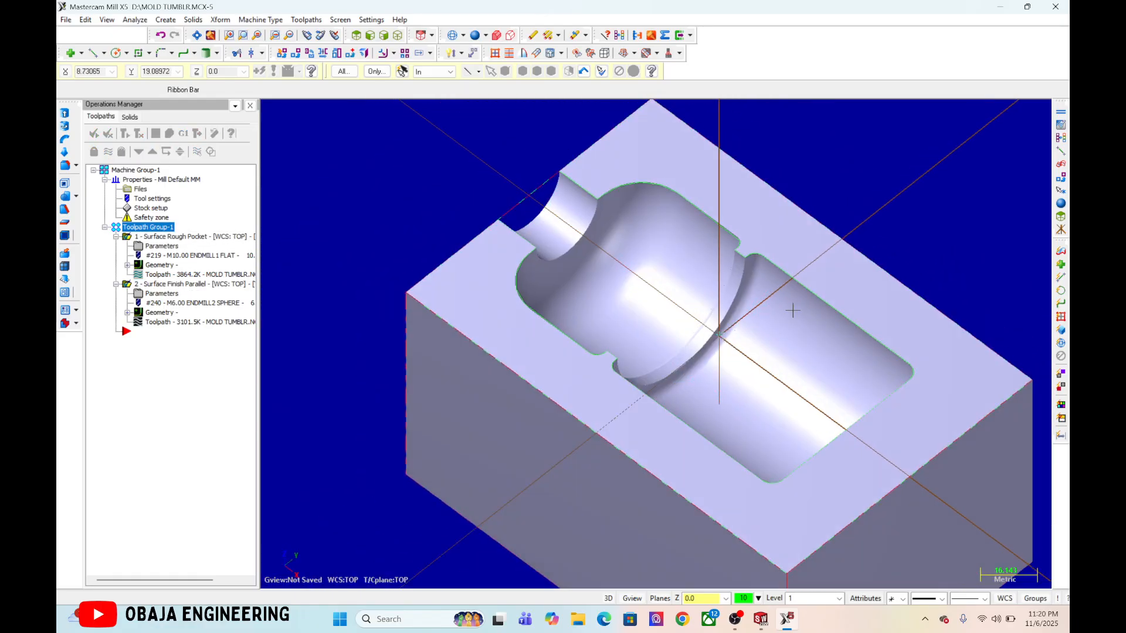
click(170, 133)
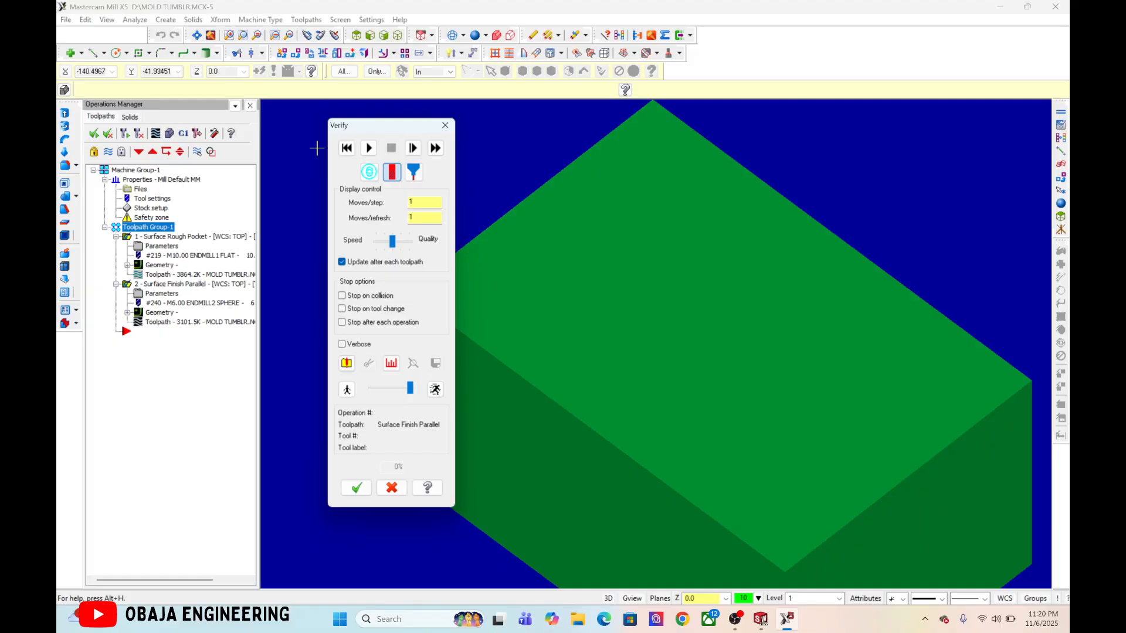
click(368, 172)
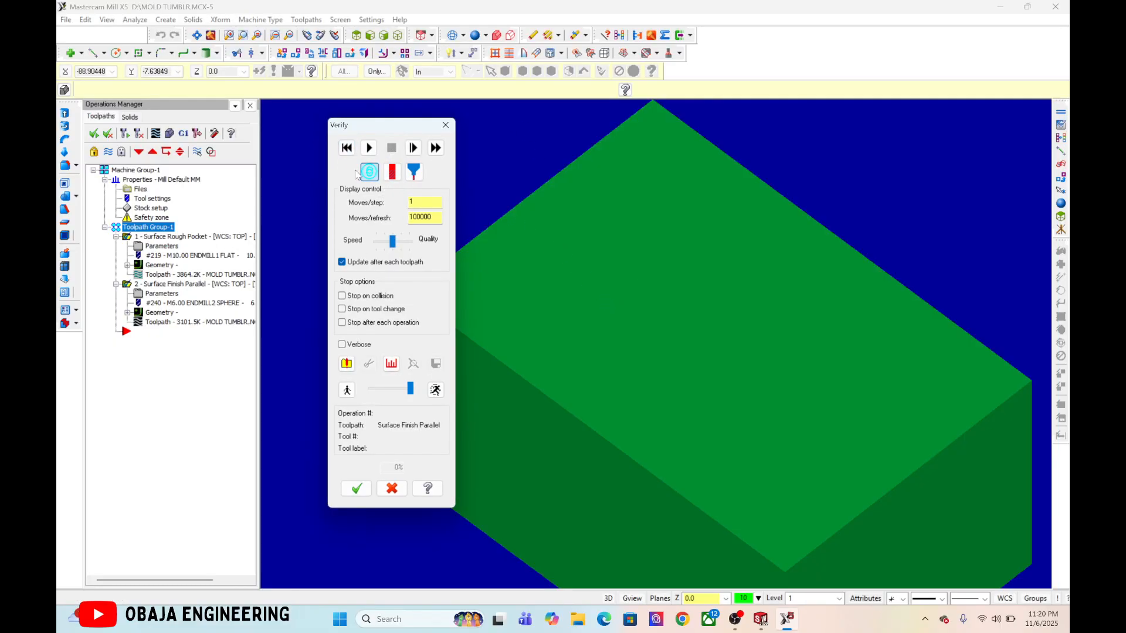
click(434, 150)
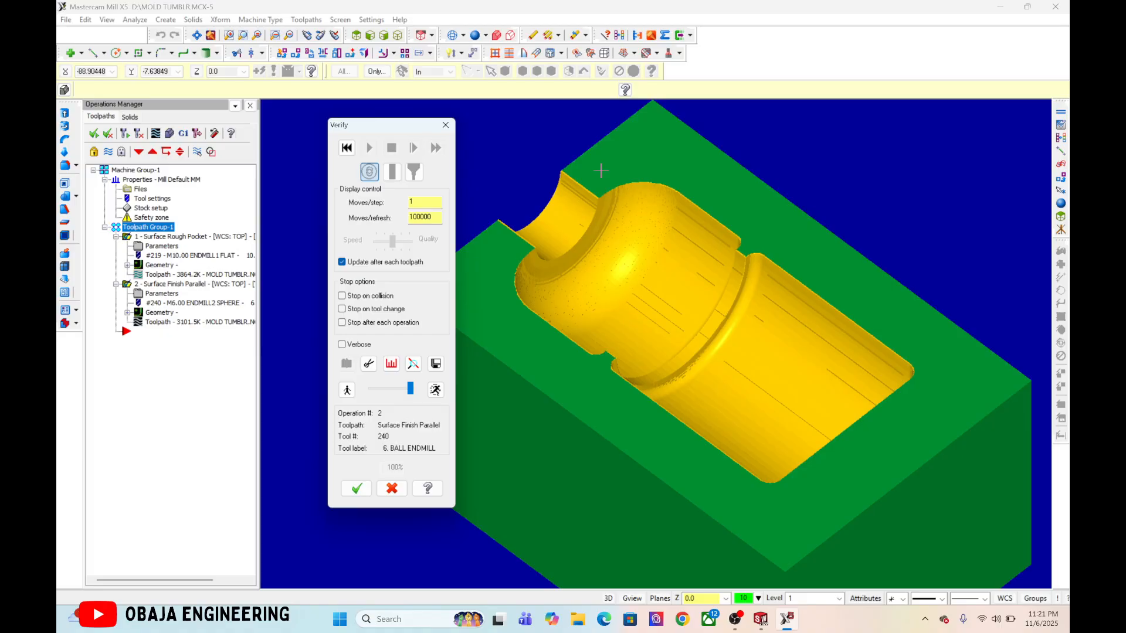
Inspect the simulated cavity's neck, shoulder, groove and body surfaces from several angles and close the Verify simulation
scroll(892, 357, up, 3)
scroll(779, 397, down, 3)
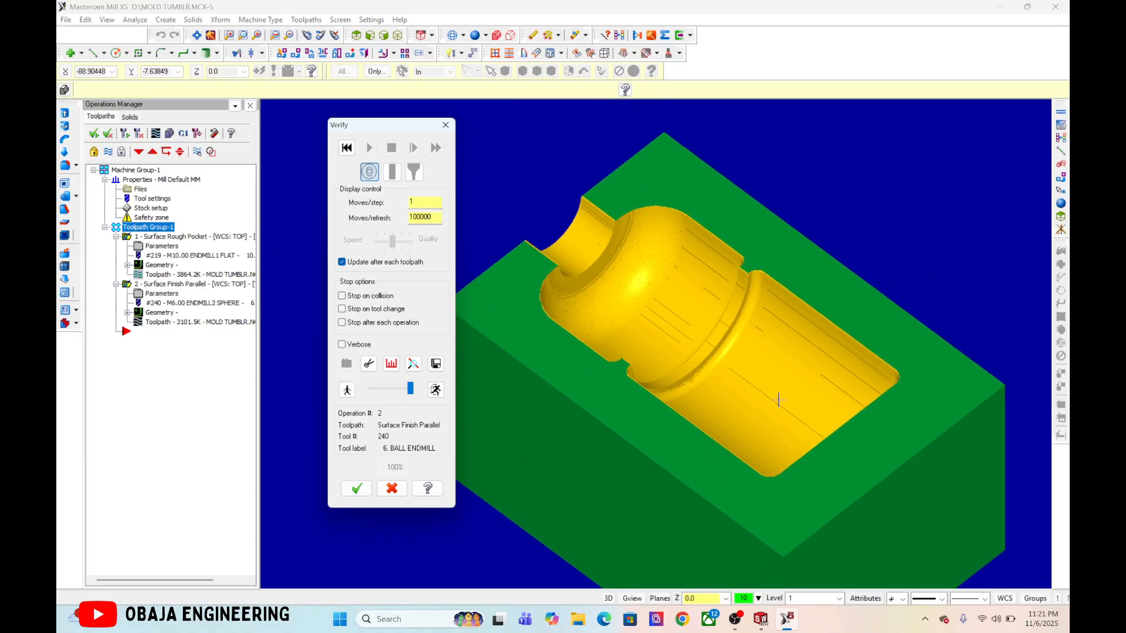
middle_drag(779, 397, 821, 420)
middle_drag(687, 354, 723, 371)
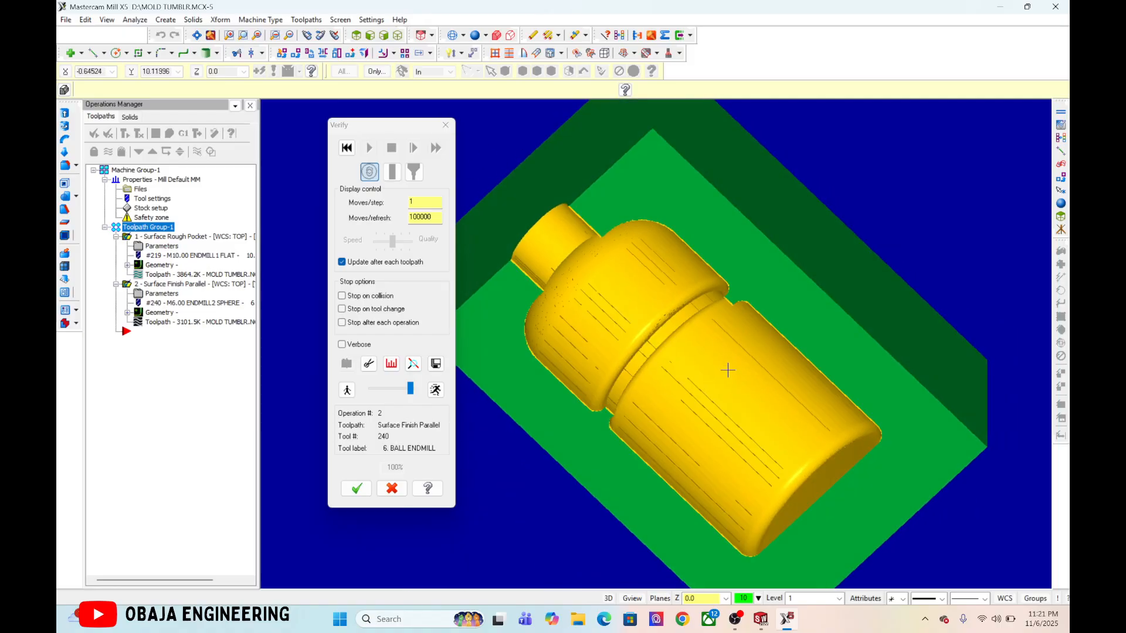
scroll(621, 320, up, 3)
middle_drag(622, 319, 627, 226)
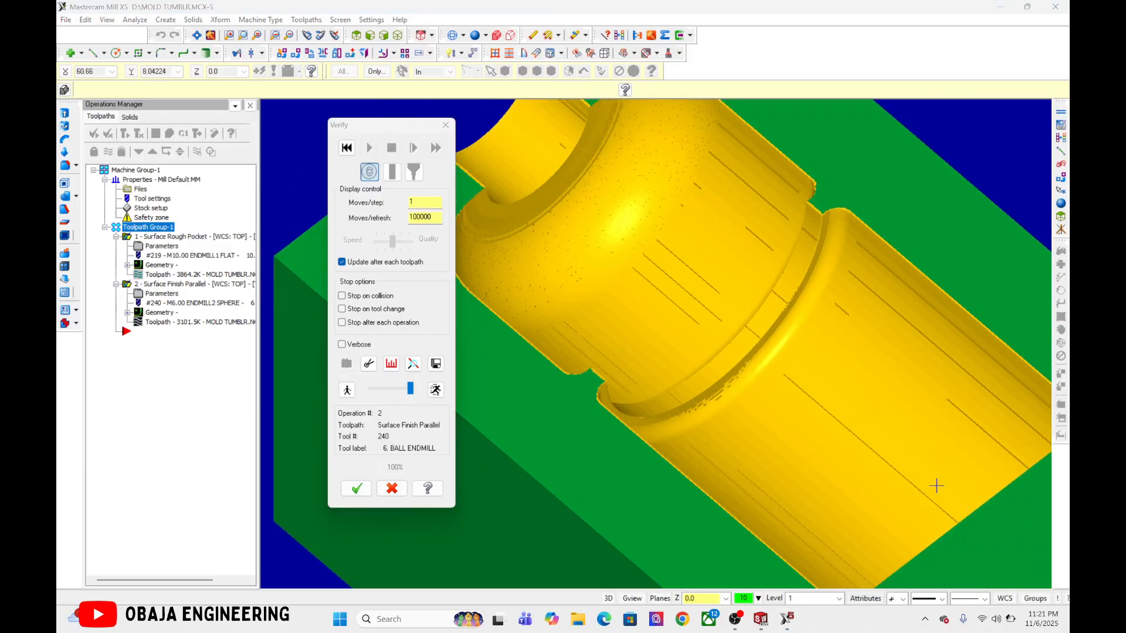
middle_drag(935, 485, 763, 378)
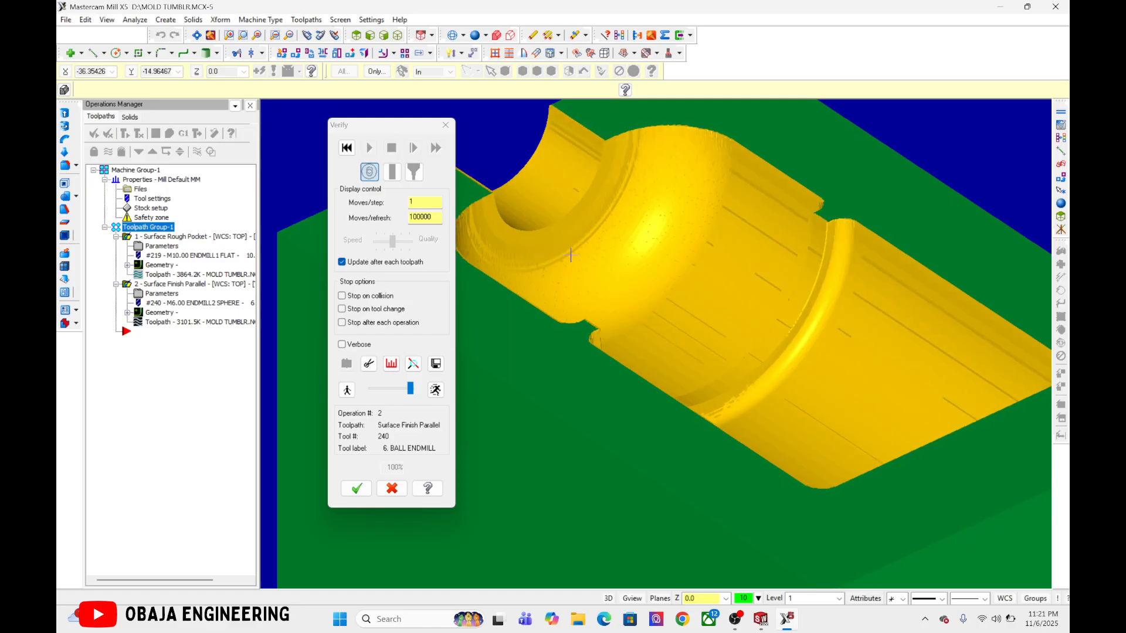
middle_drag(706, 265, 724, 162)
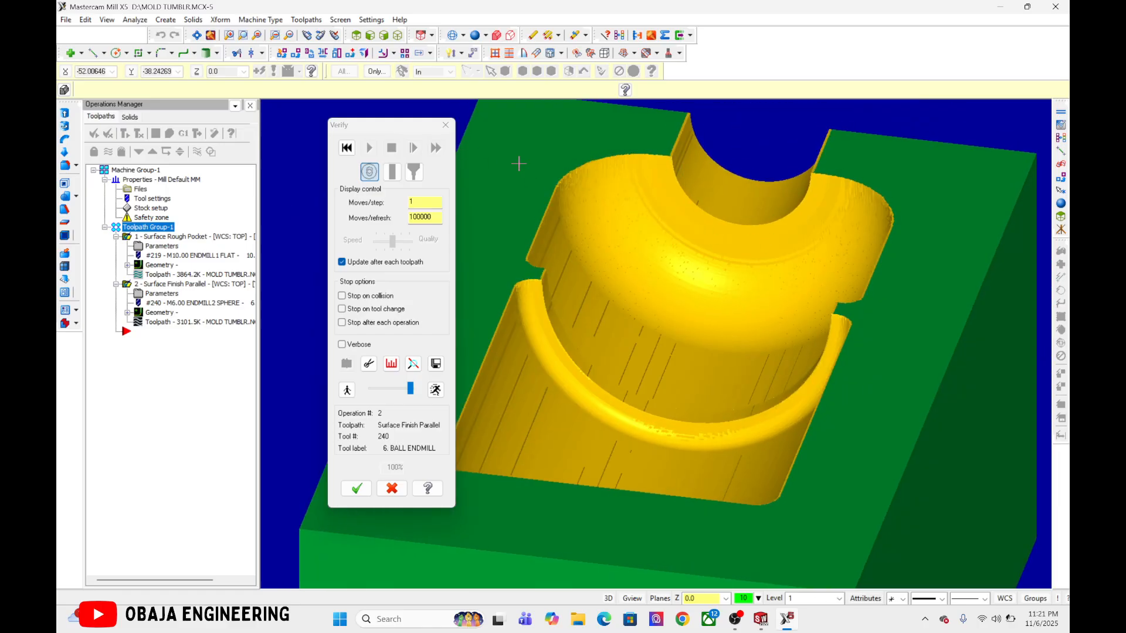
middle_drag(732, 253, 817, 301)
click(446, 125)
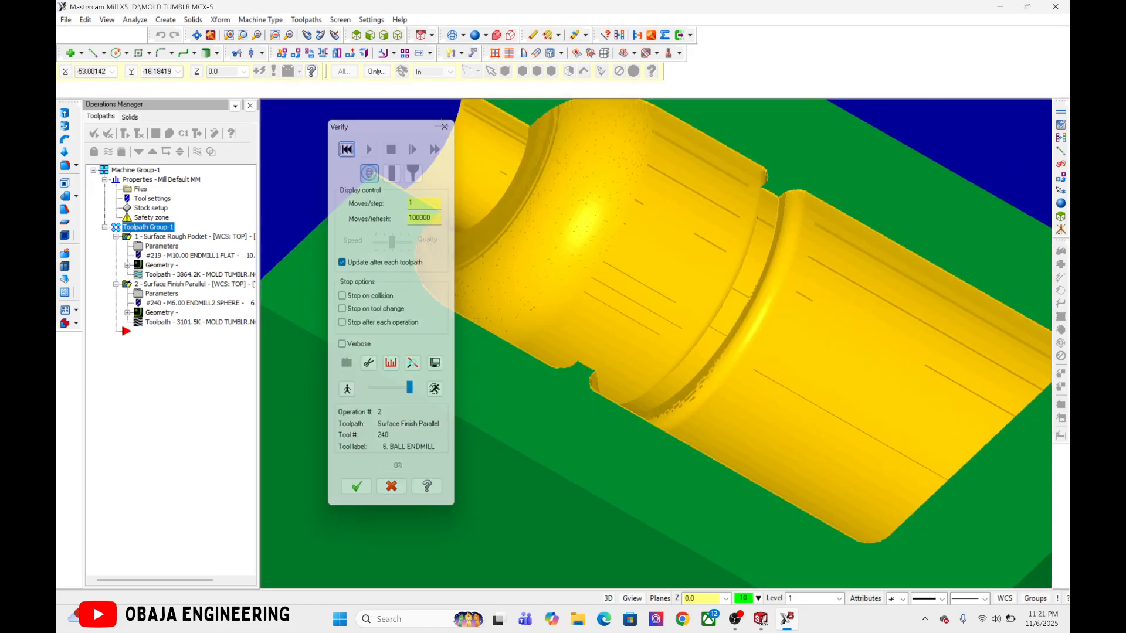
Examine the parallel finish toolpath's passes across the cavity's shoulder, groove and body, both close up and as a whole
scroll(522, 278, down, 3)
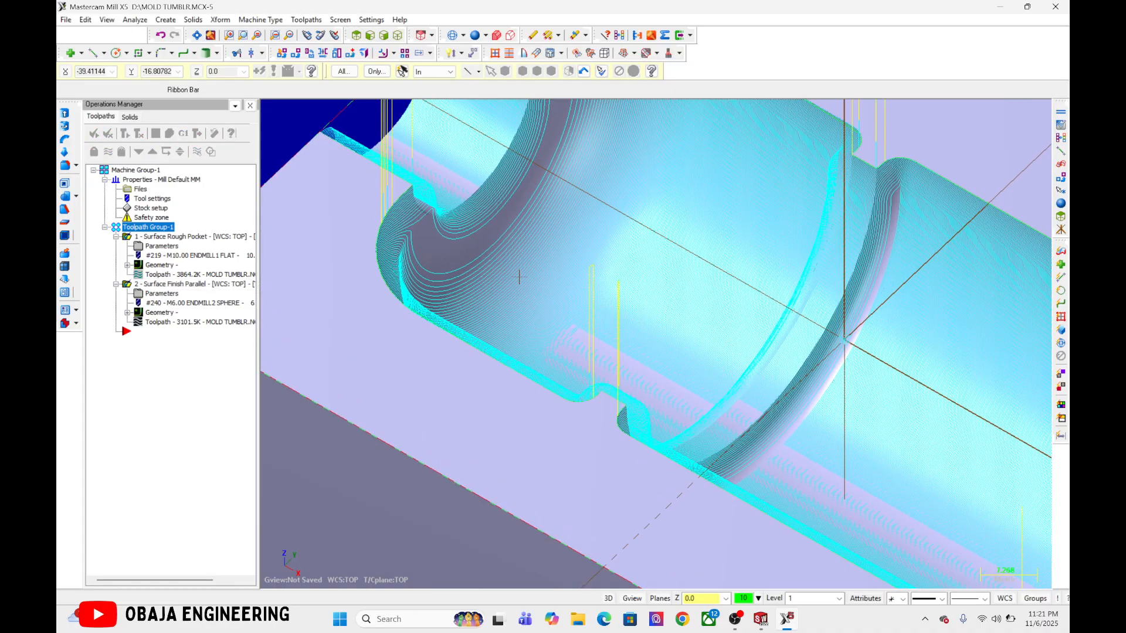
scroll(825, 348, up, 3)
scroll(824, 348, up, 3)
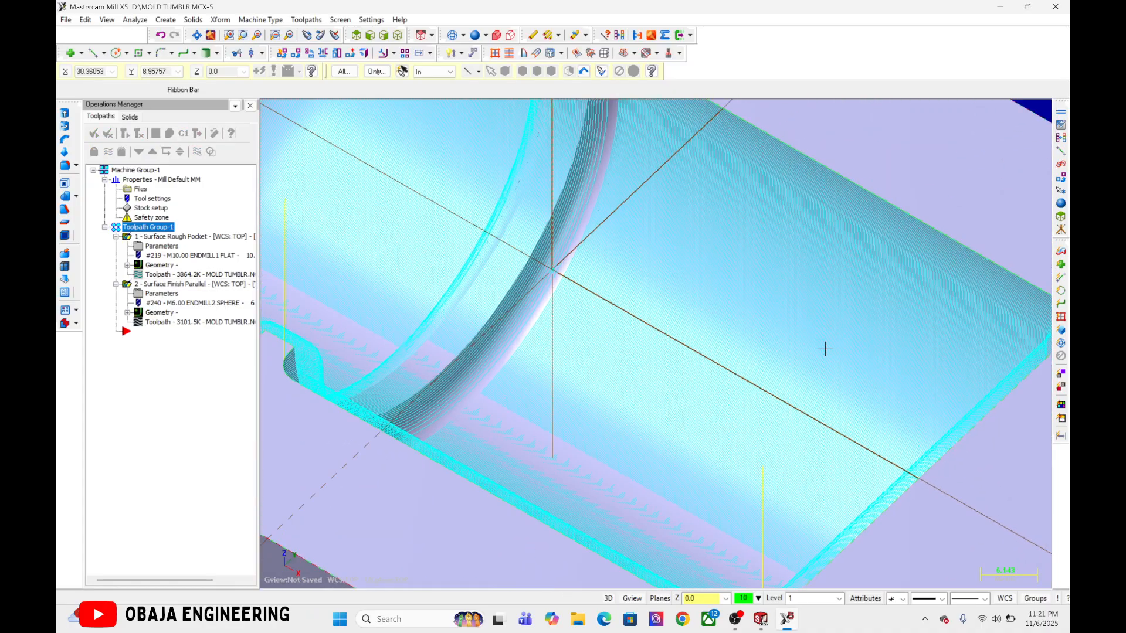
scroll(809, 407, up, 2)
scroll(508, 475, down, 5)
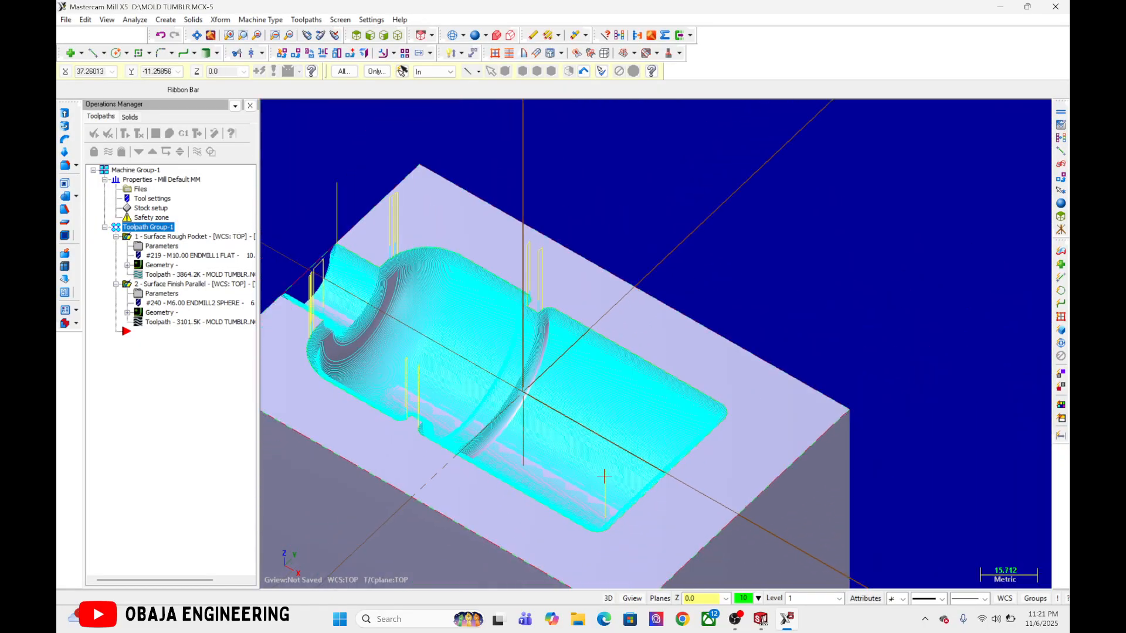
scroll(421, 535, up, 3)
scroll(376, 515, down, 4)
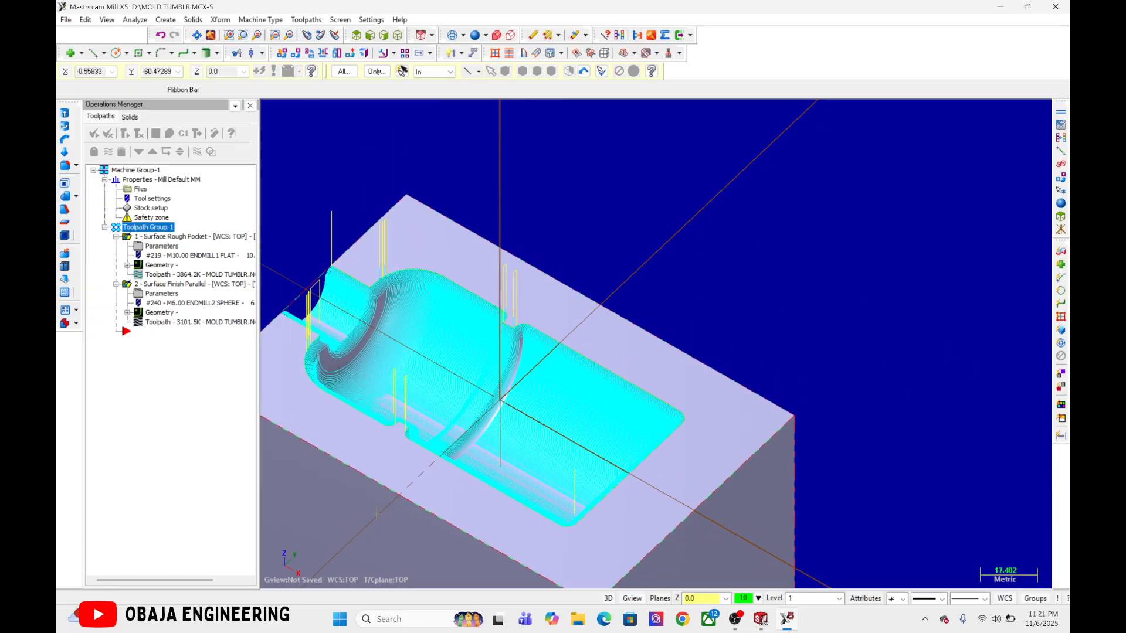
scroll(332, 530, up, 2)
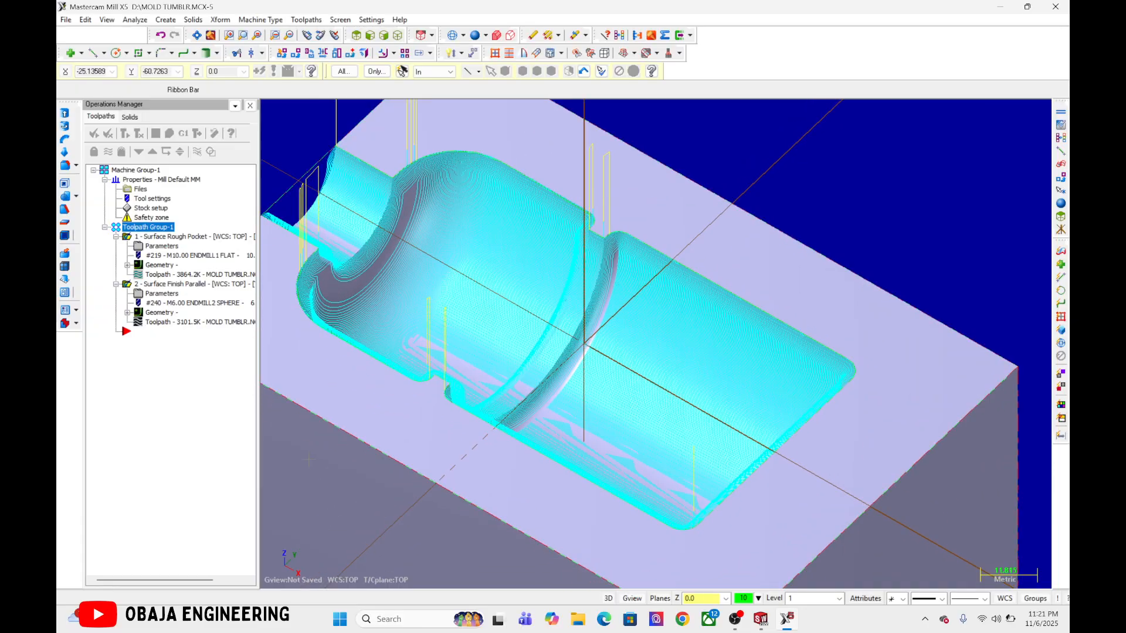